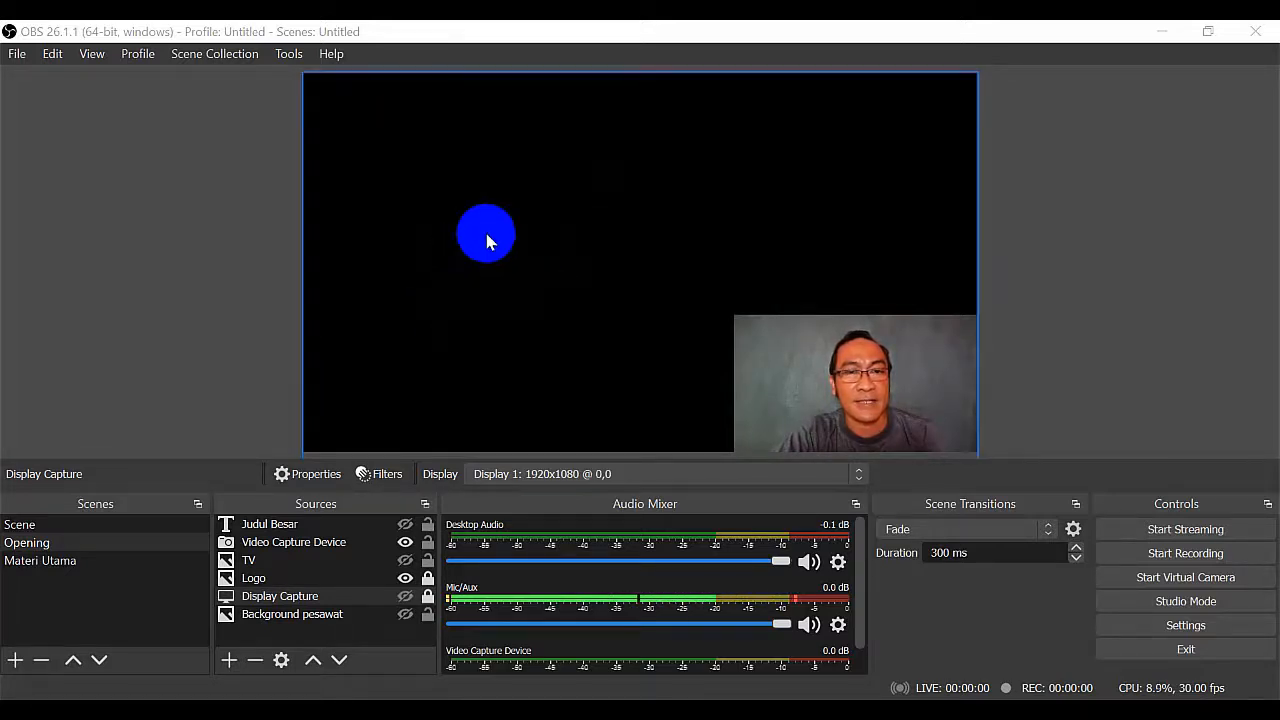
Show the Display Capture source in the Opening scene briefly, hide it again, and minimize OBS Studio.
click(405, 596)
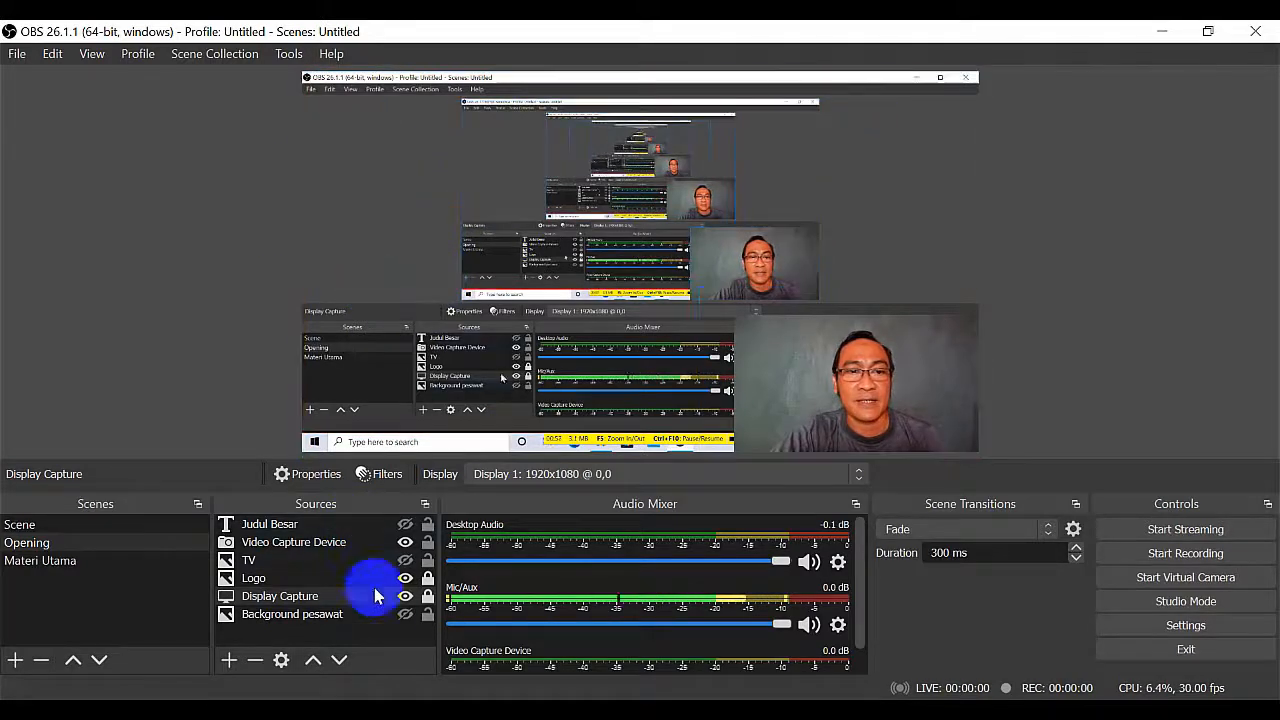
click(405, 596)
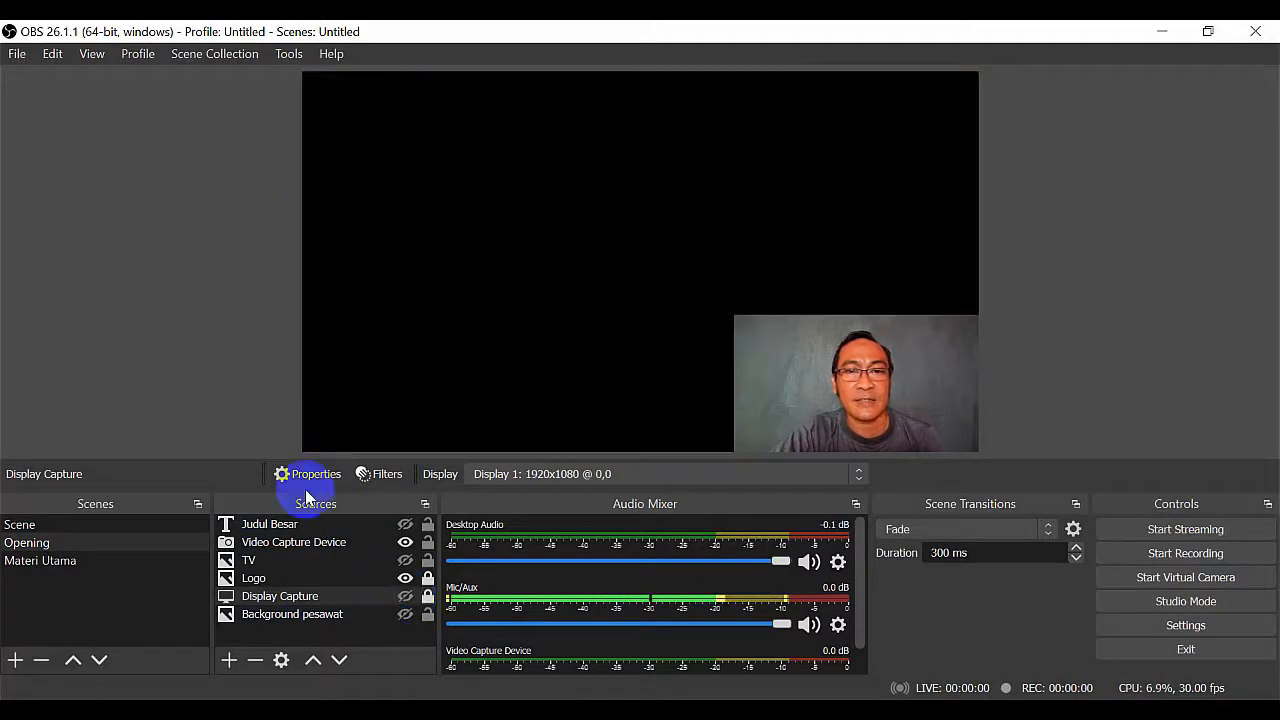
click(1161, 32)
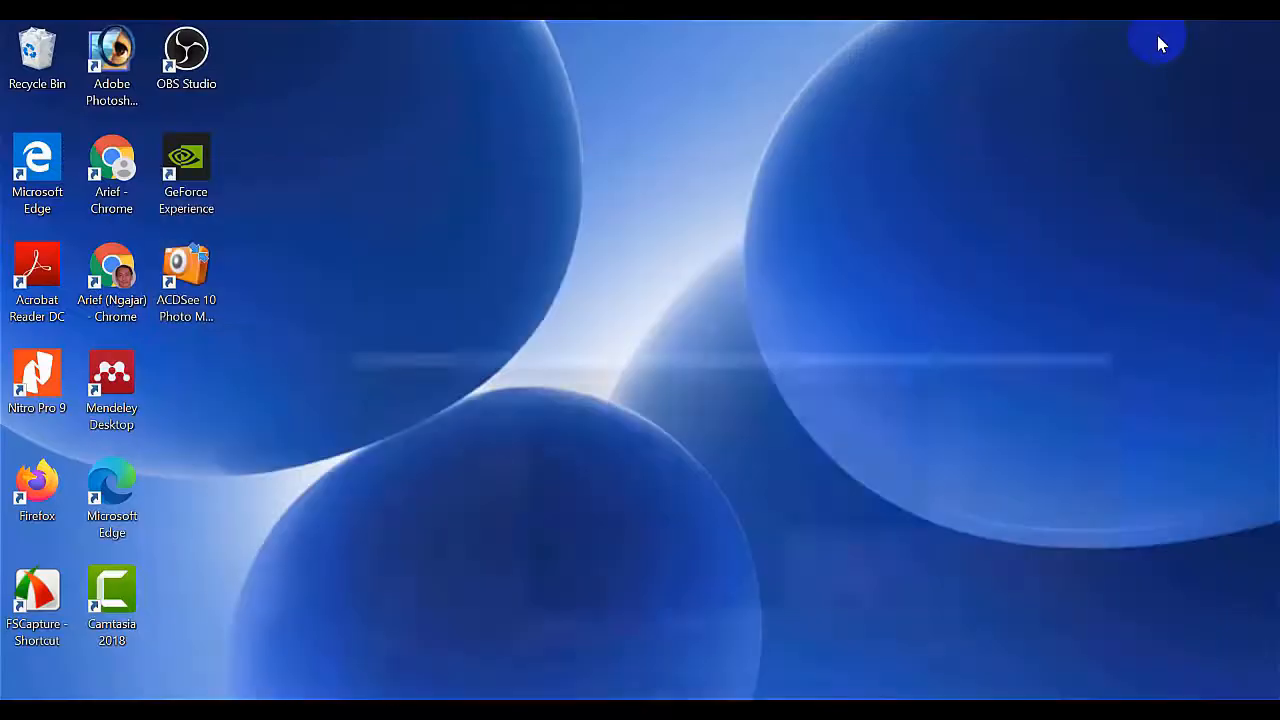
Switch to the NVIDIA Control Panel from the Windows desktop.
right_click(505, 258)
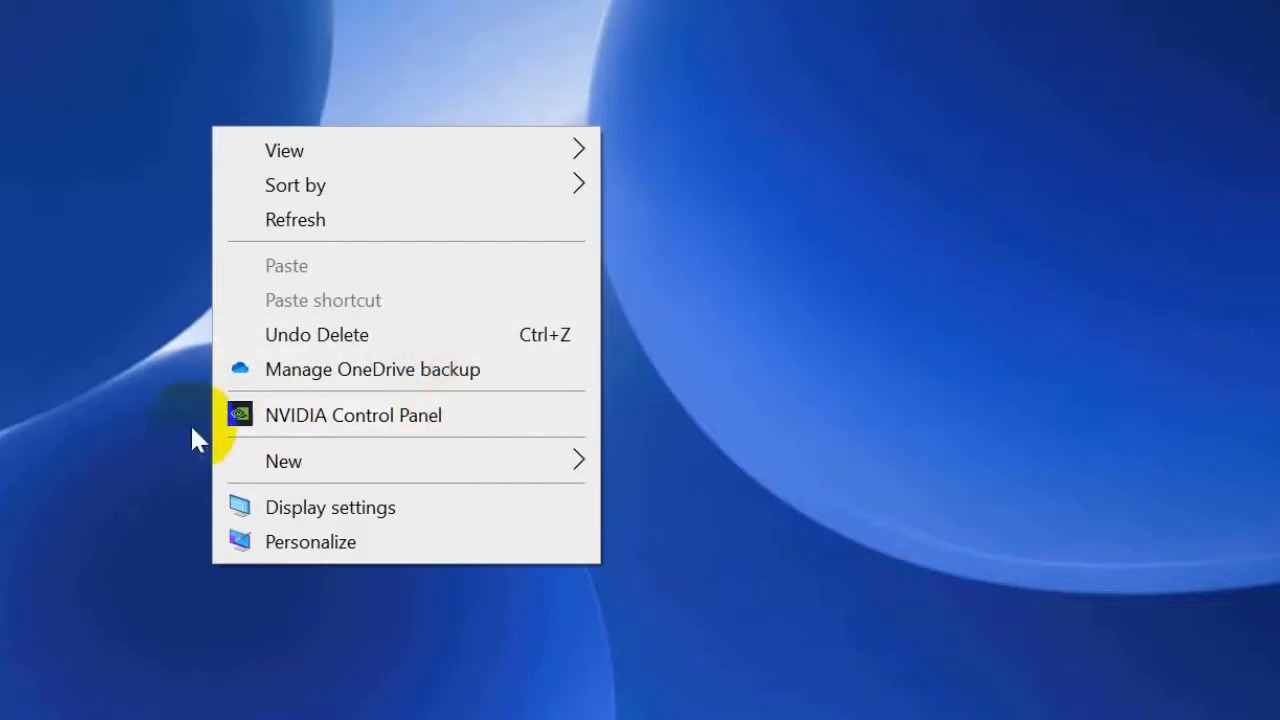
click(303, 428)
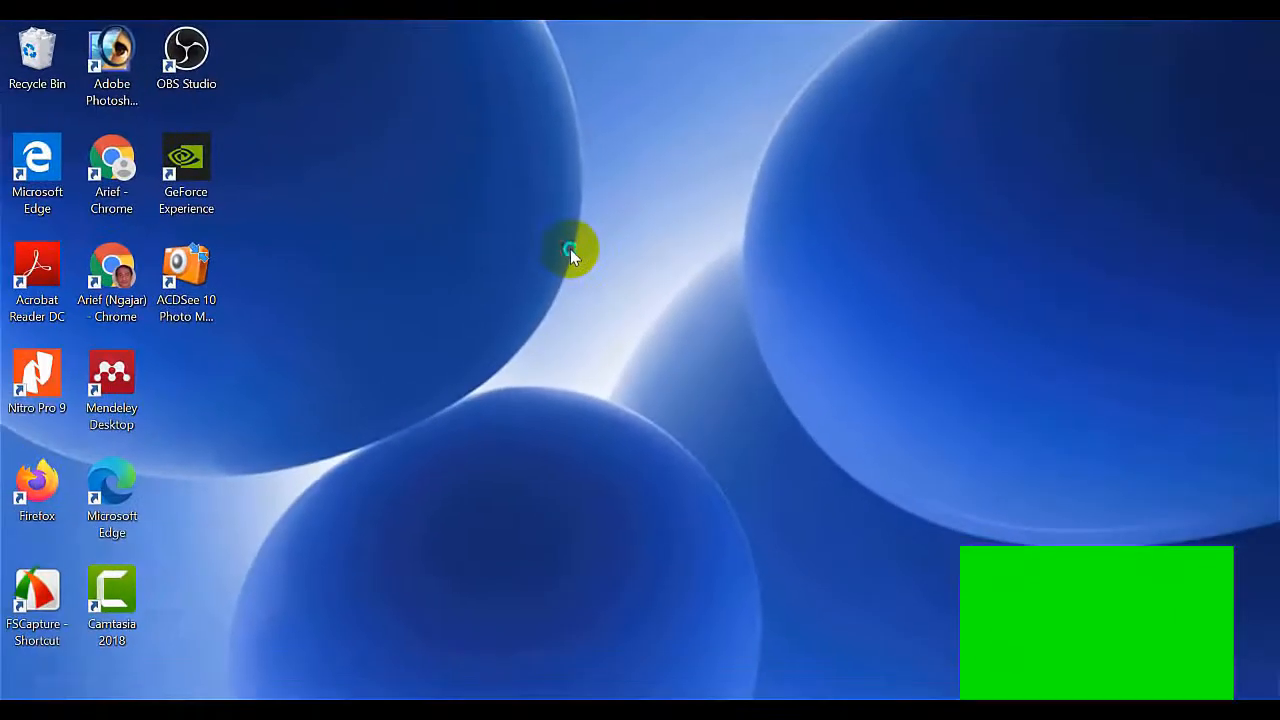
right_click(570, 249)
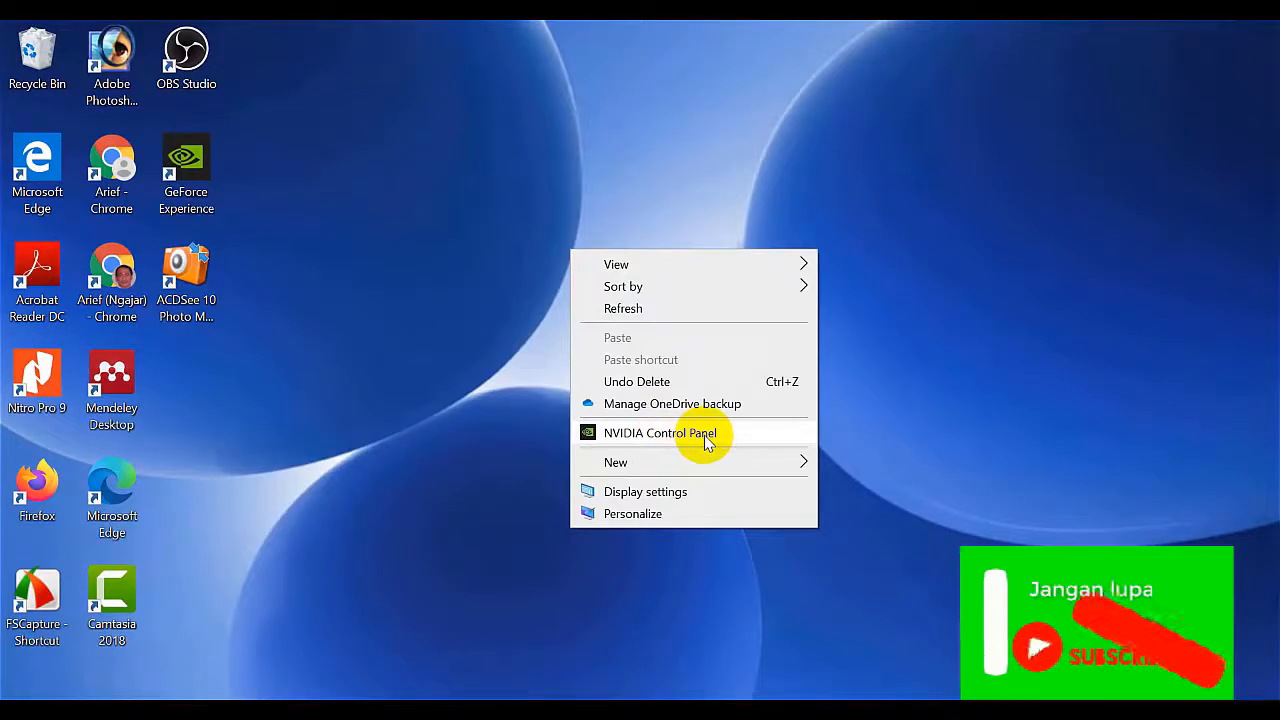
click(500, 372)
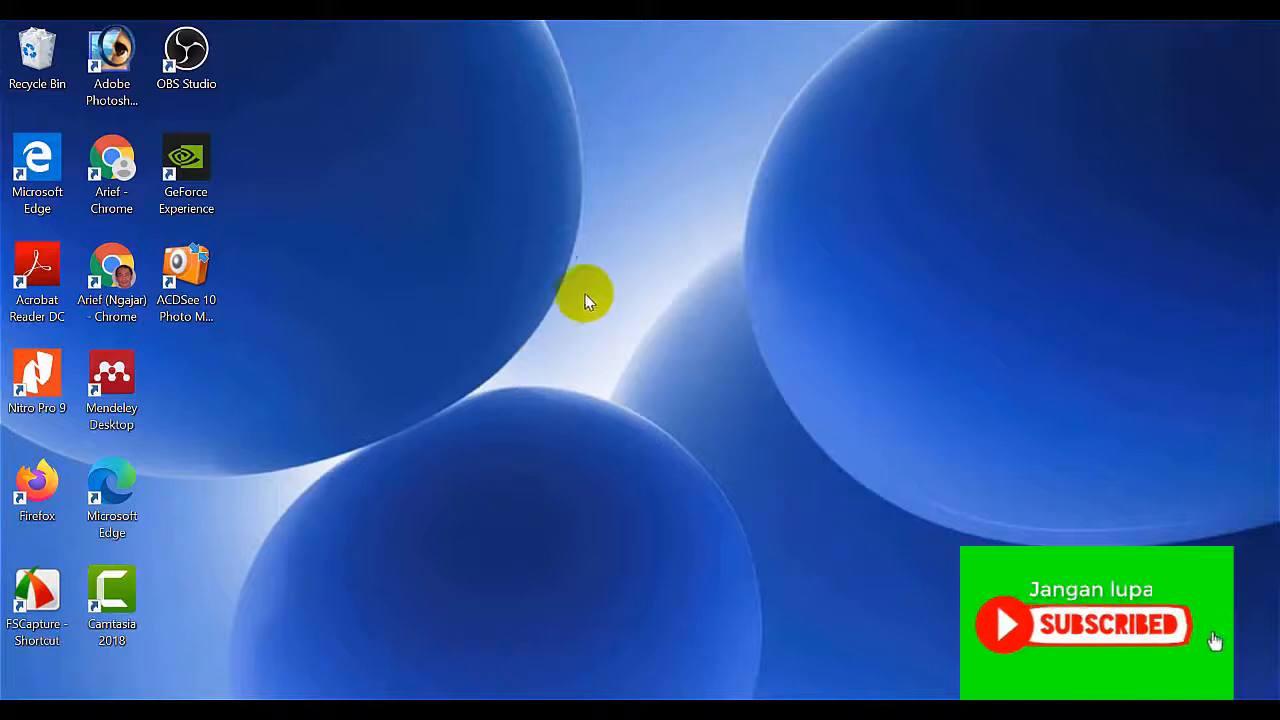
right_click(553, 251)
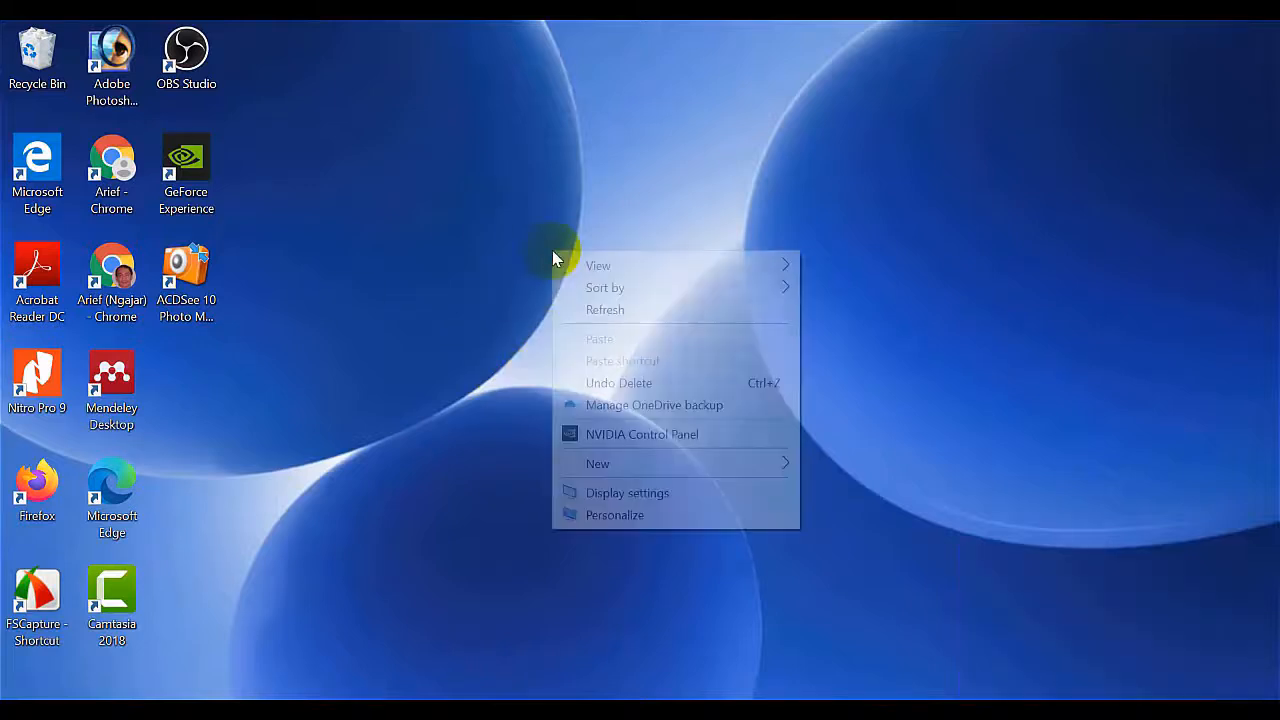
click(643, 436)
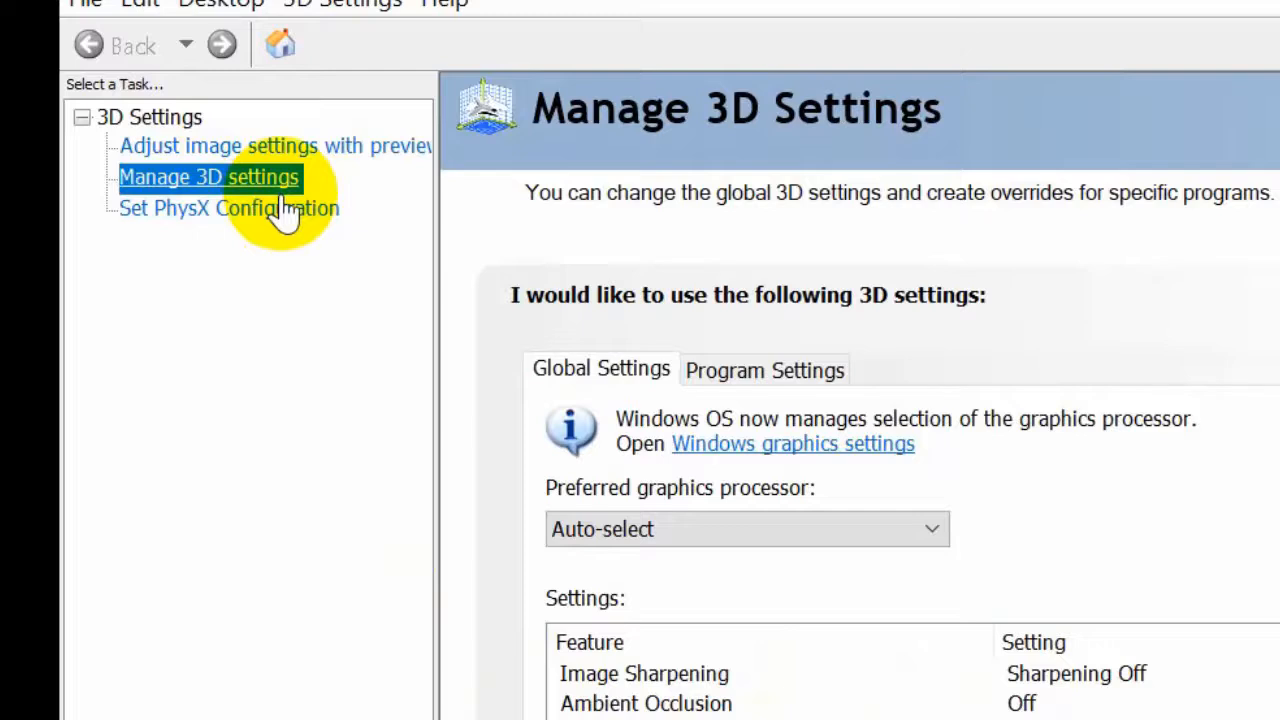
Open the program-specific settings of Manage 3D Settings.
click(285, 150)
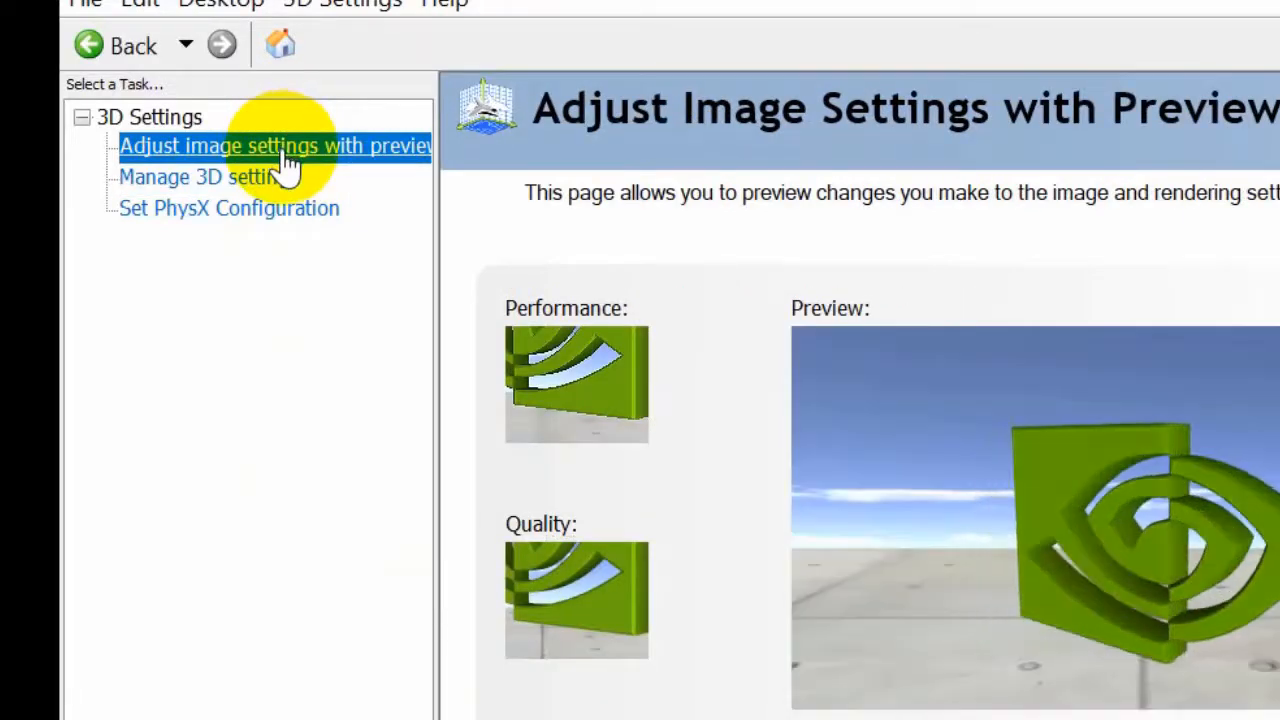
click(254, 182)
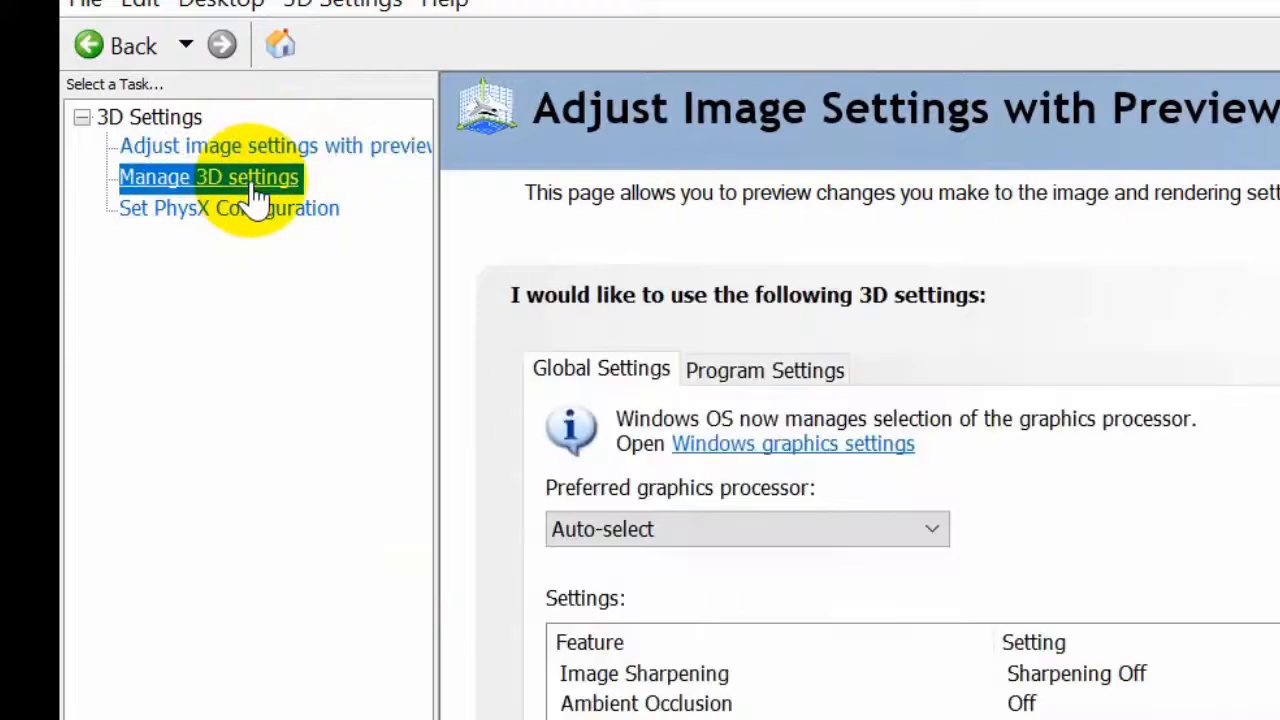
click(820, 384)
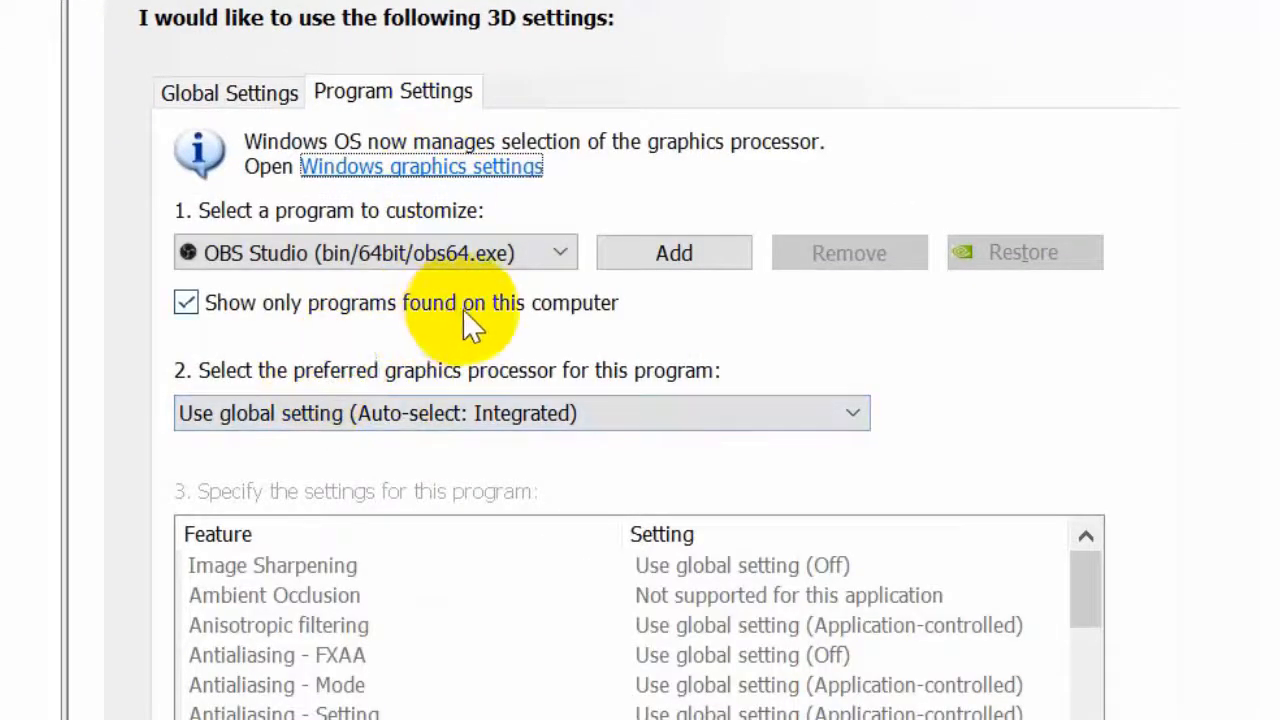
Choose OBS Studio (bin/64bit/obs64.exe) as the program to customize.
click(552, 252)
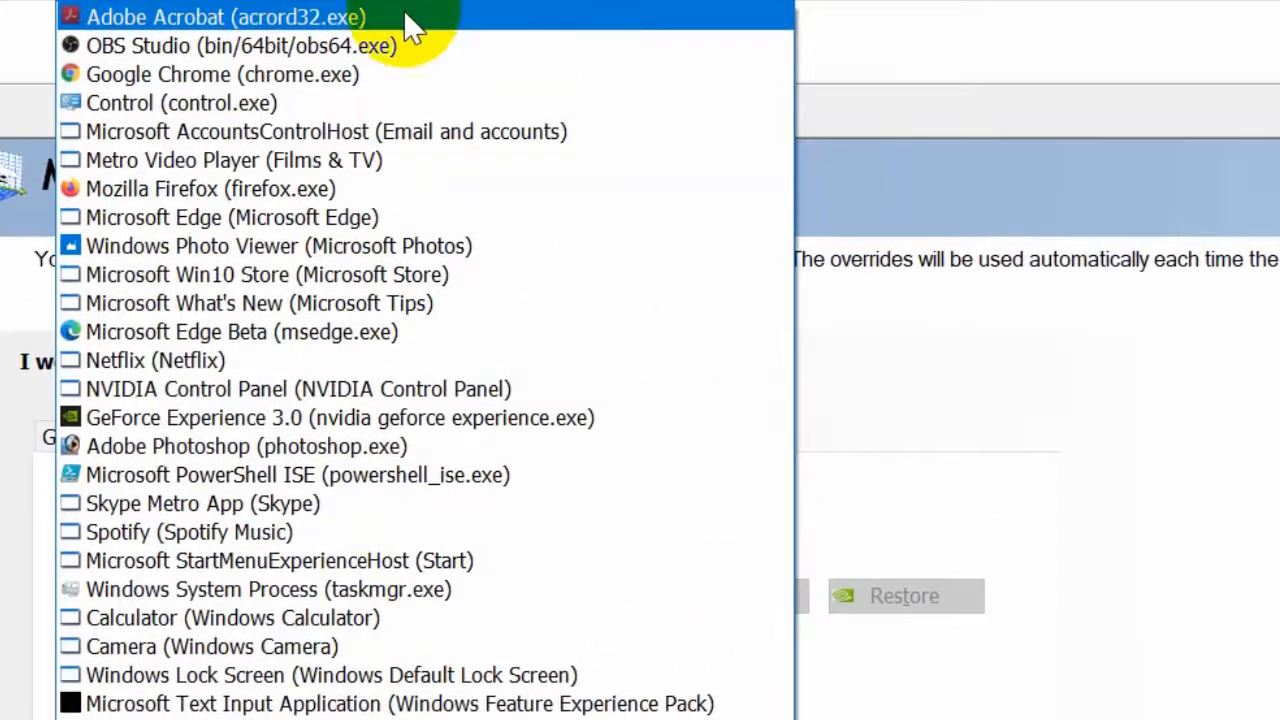
click(410, 20)
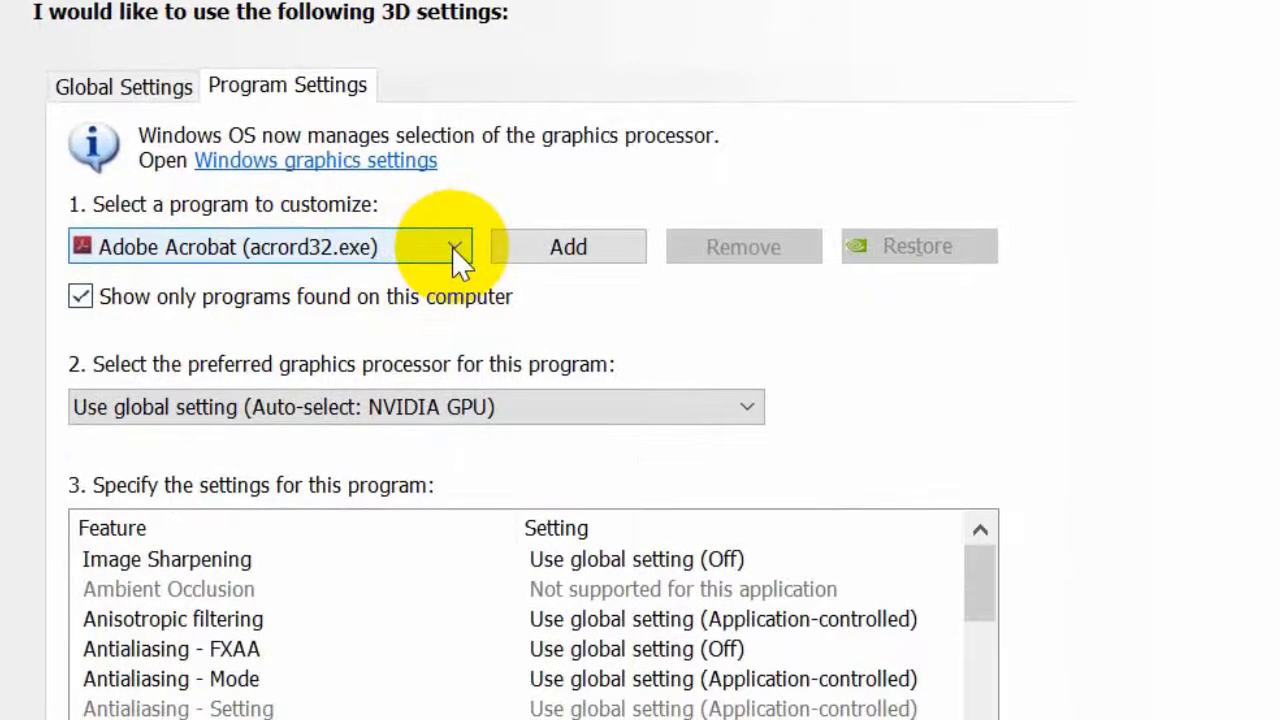
click(452, 247)
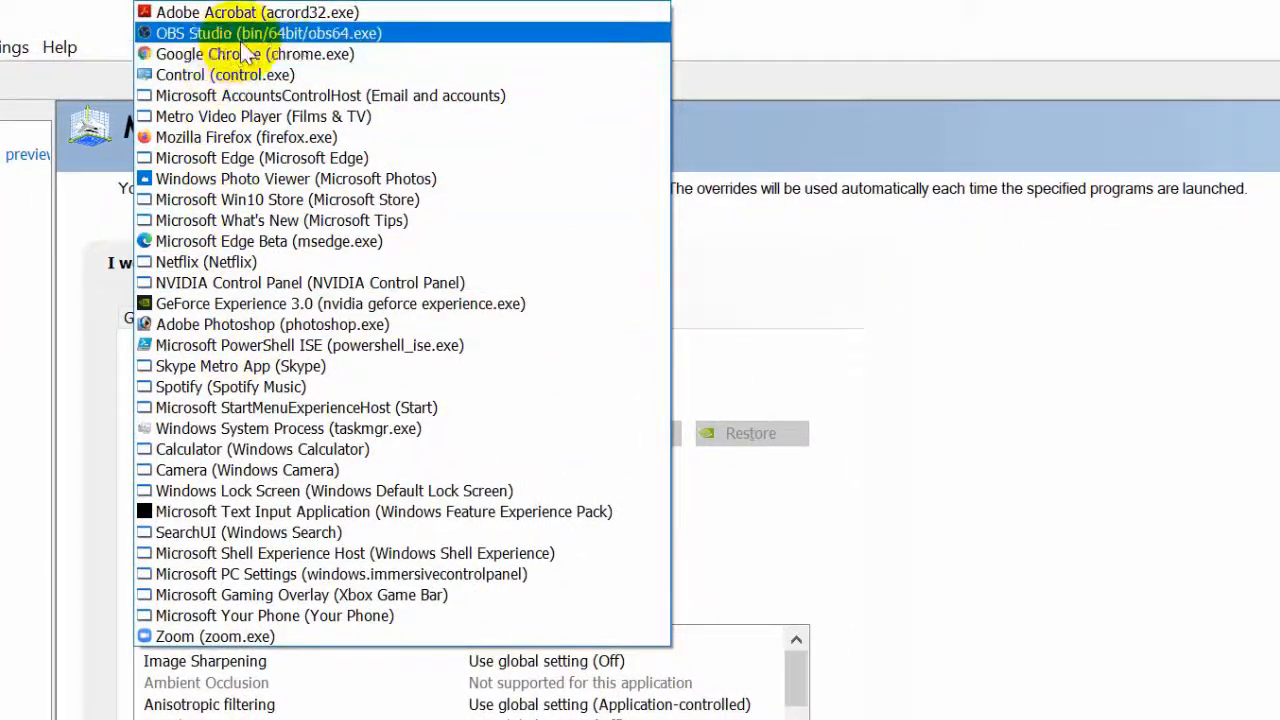
click(388, 36)
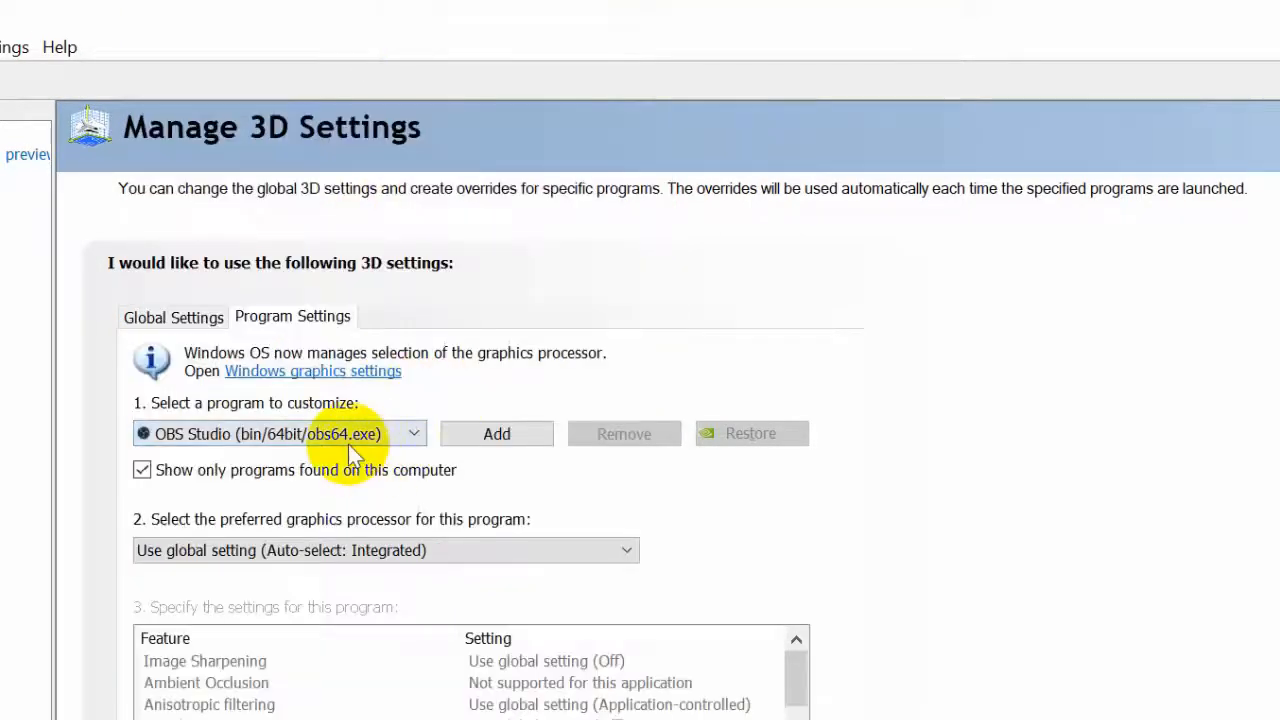
click(520, 432)
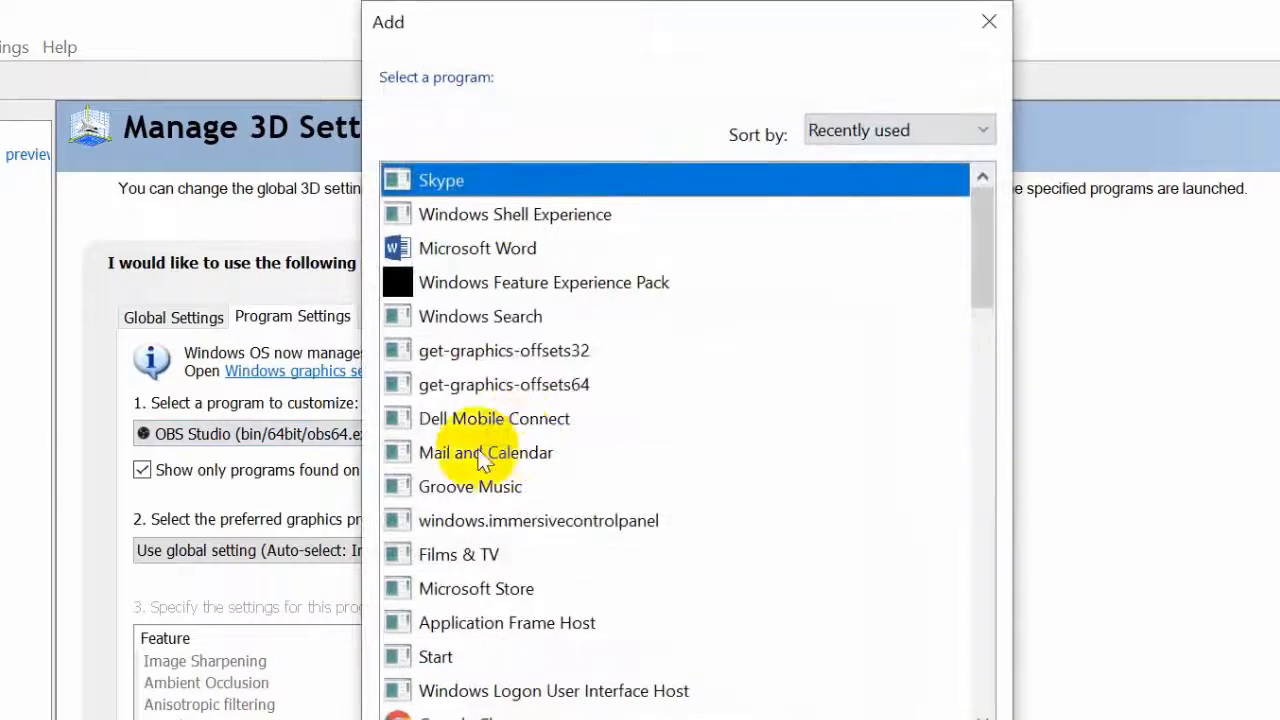
drag(985, 271, 981, 392)
click(477, 492)
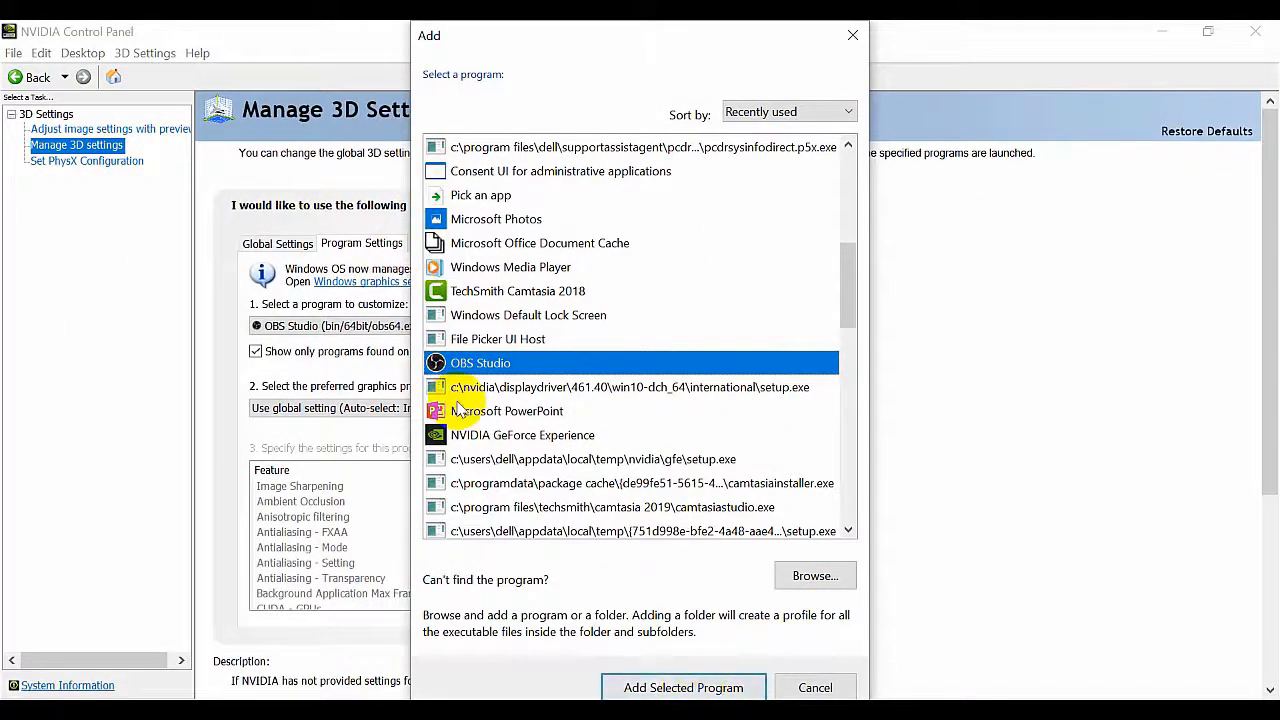
click(823, 584)
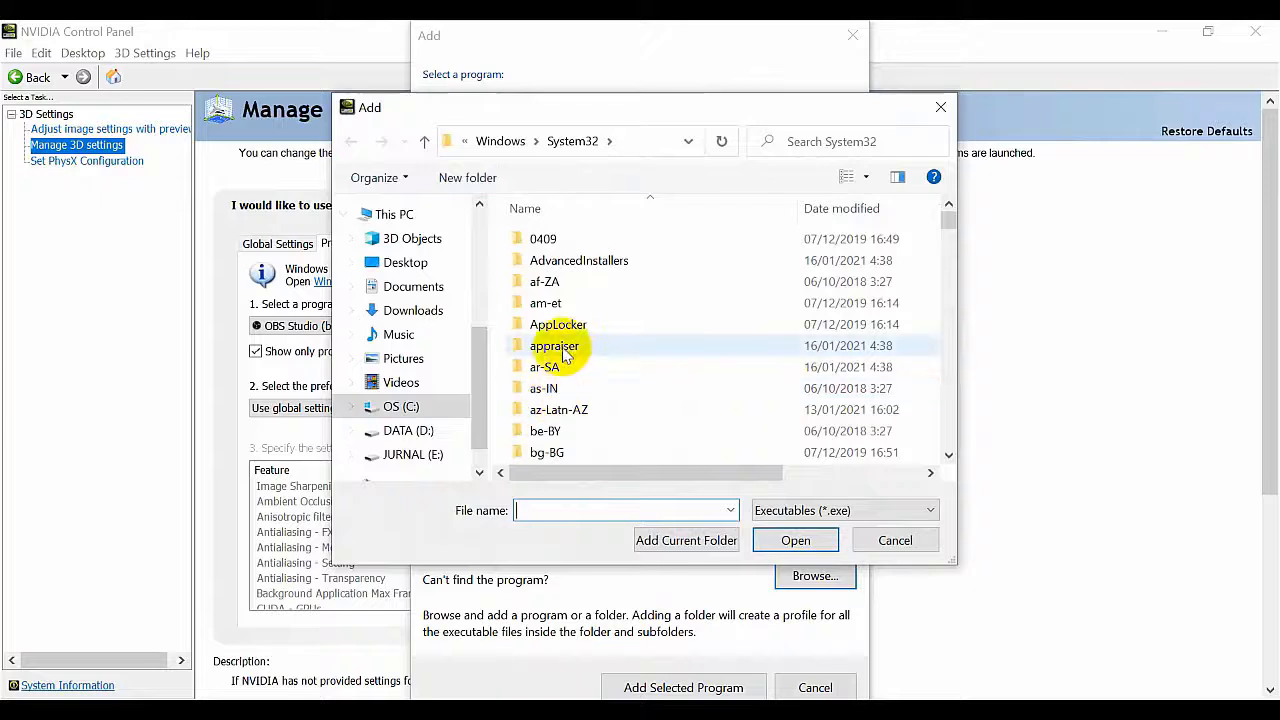
scroll(573, 352, down, 7)
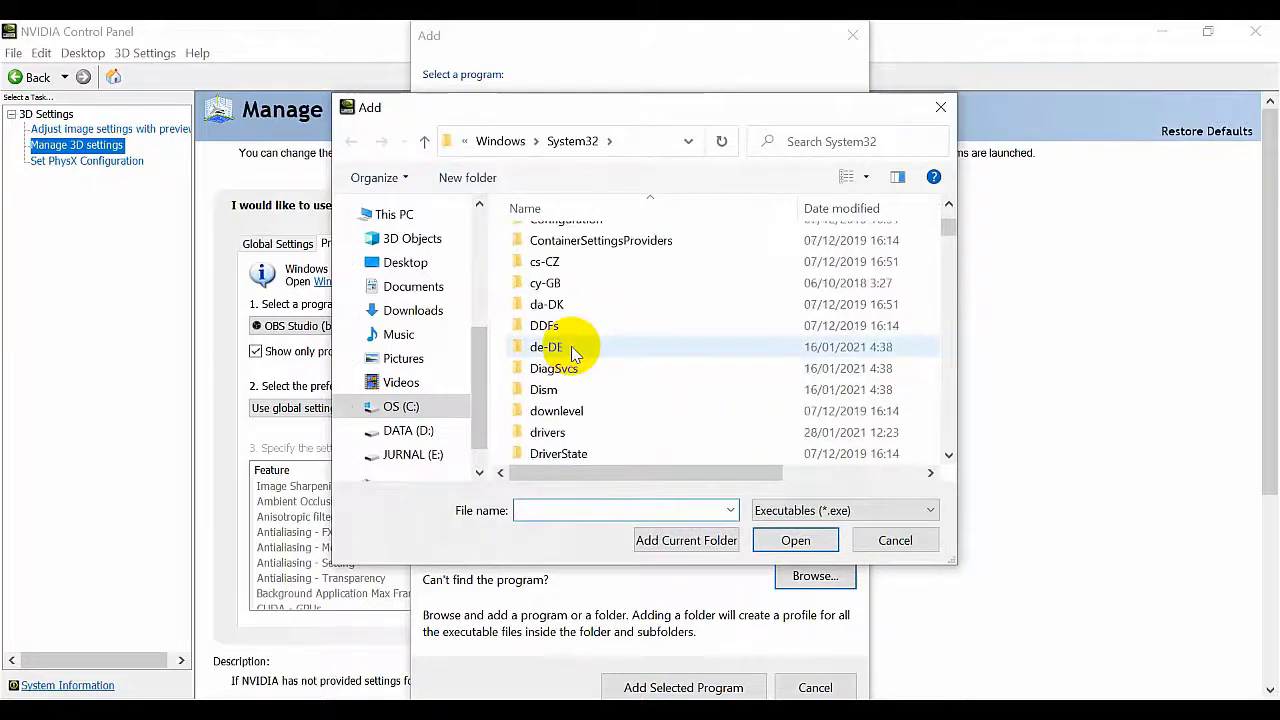
scroll(571, 346, down, 4)
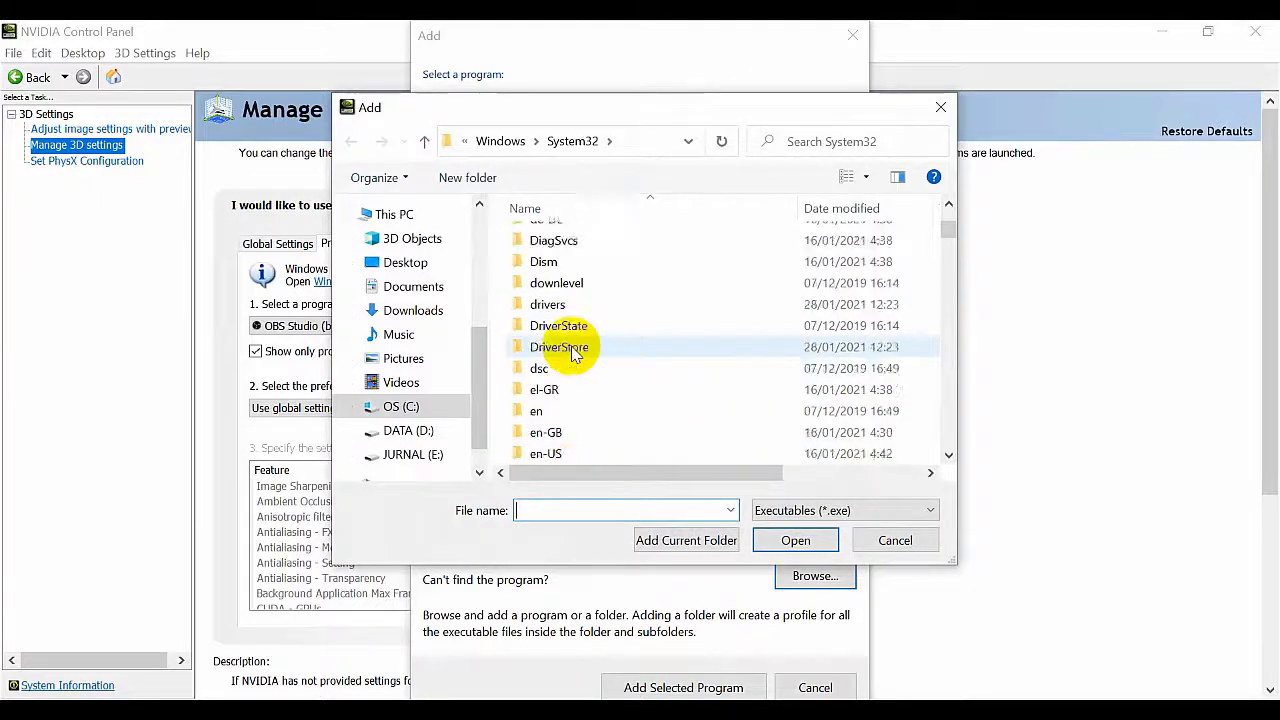
click(897, 540)
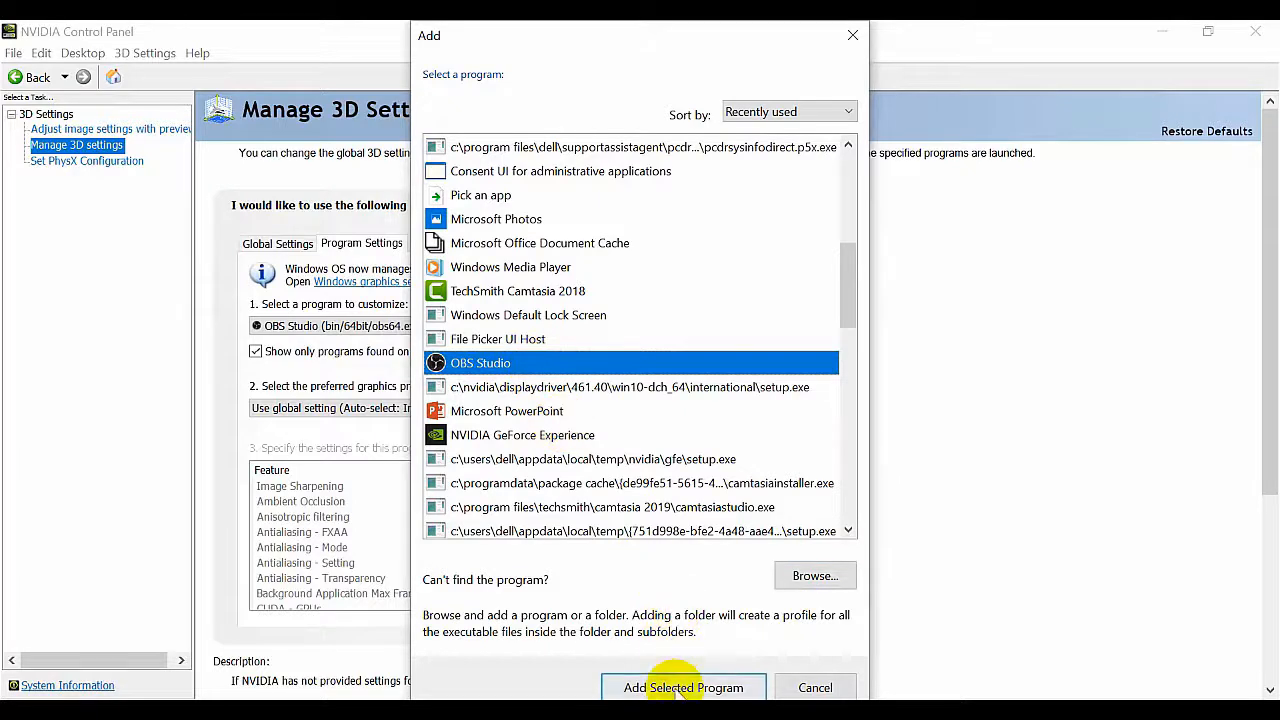
click(850, 40)
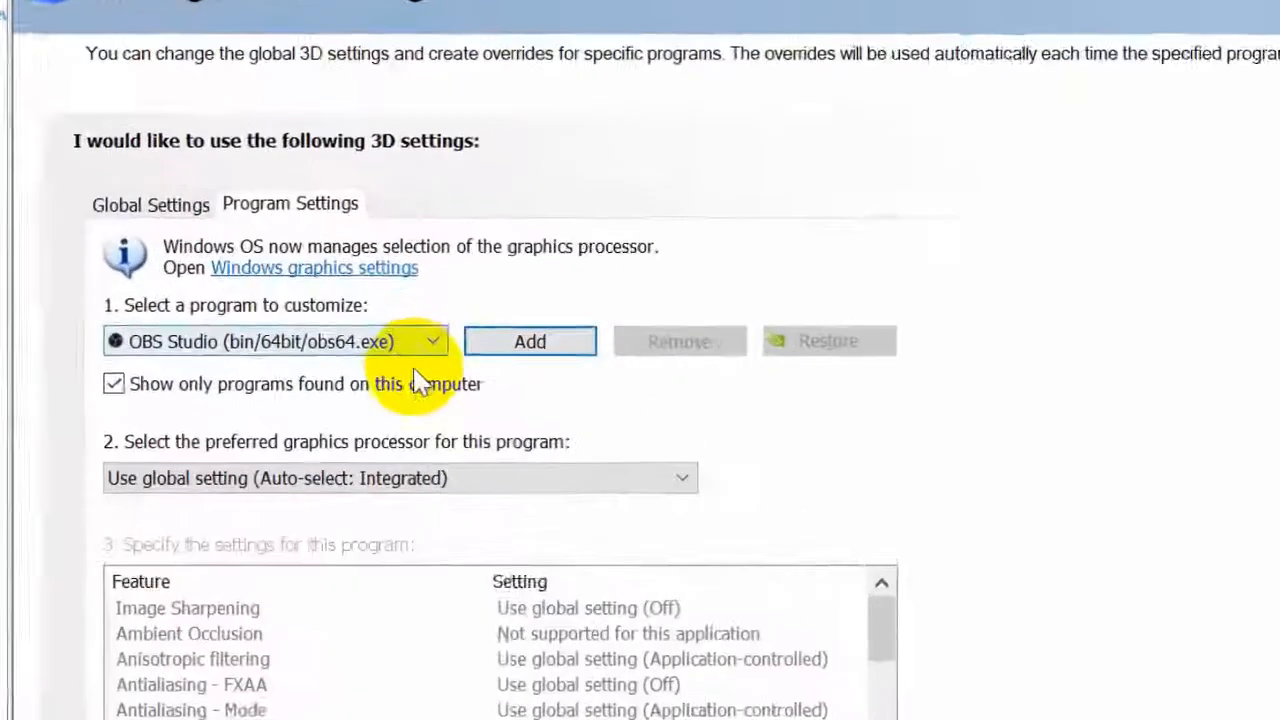
Keep OBS Studio as the program to customize and set its preferred graphics processor to Integrated graphics.
click(428, 344)
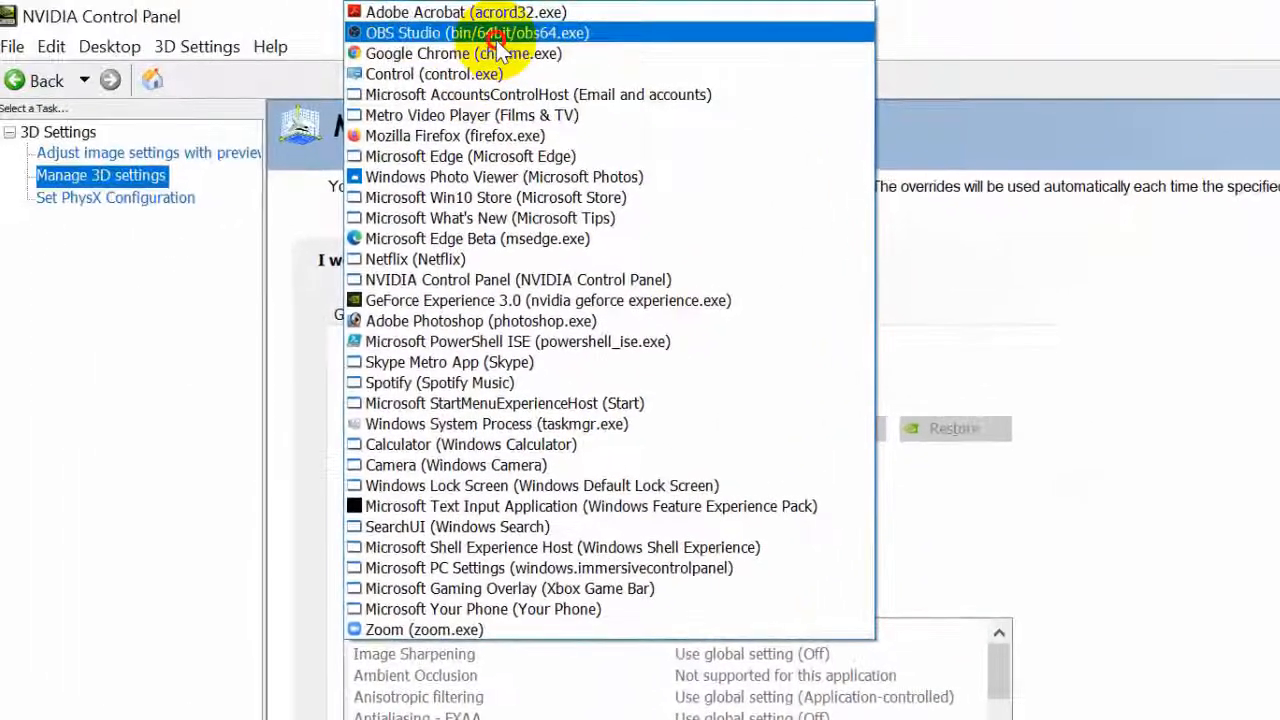
click(462, 12)
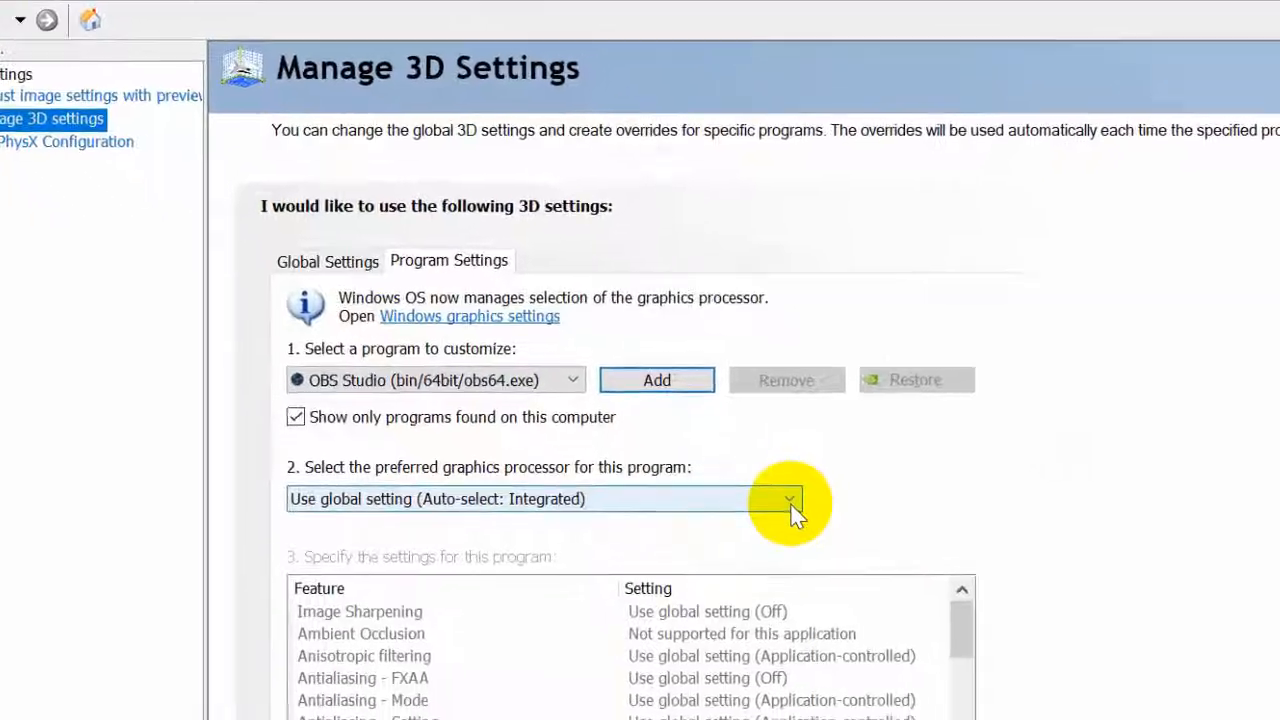
click(832, 550)
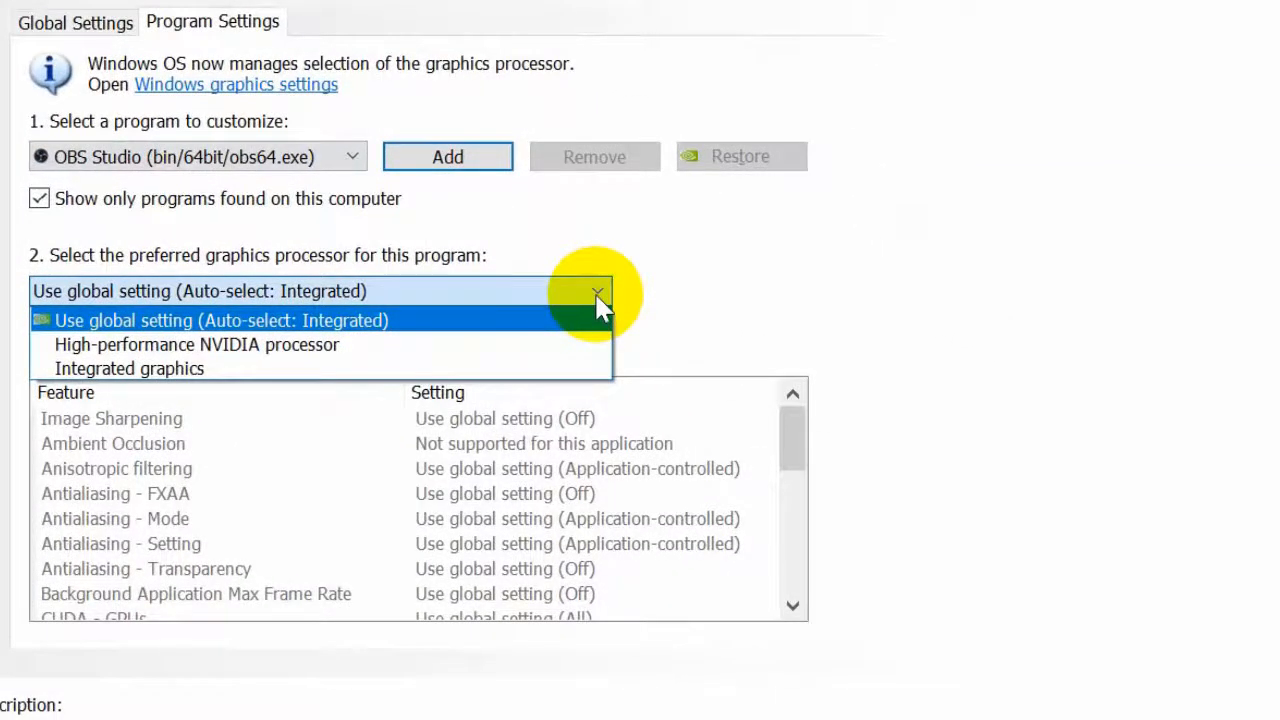
click(330, 370)
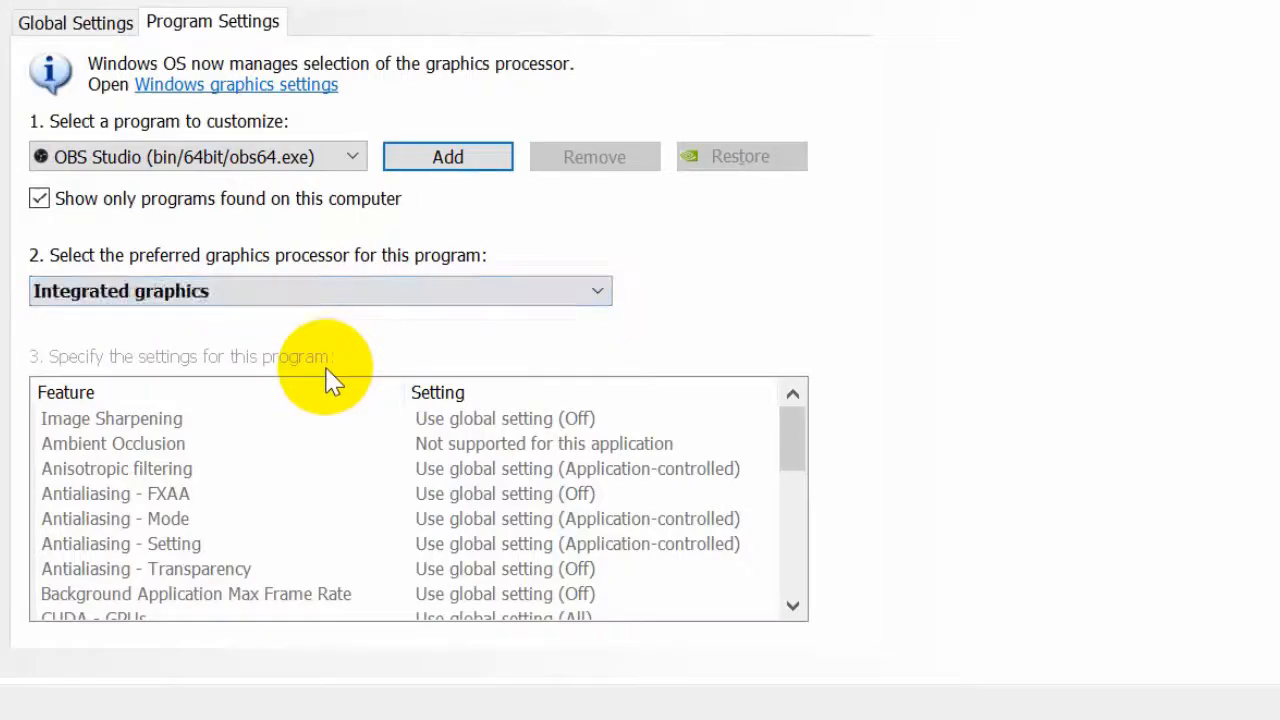
click(603, 292)
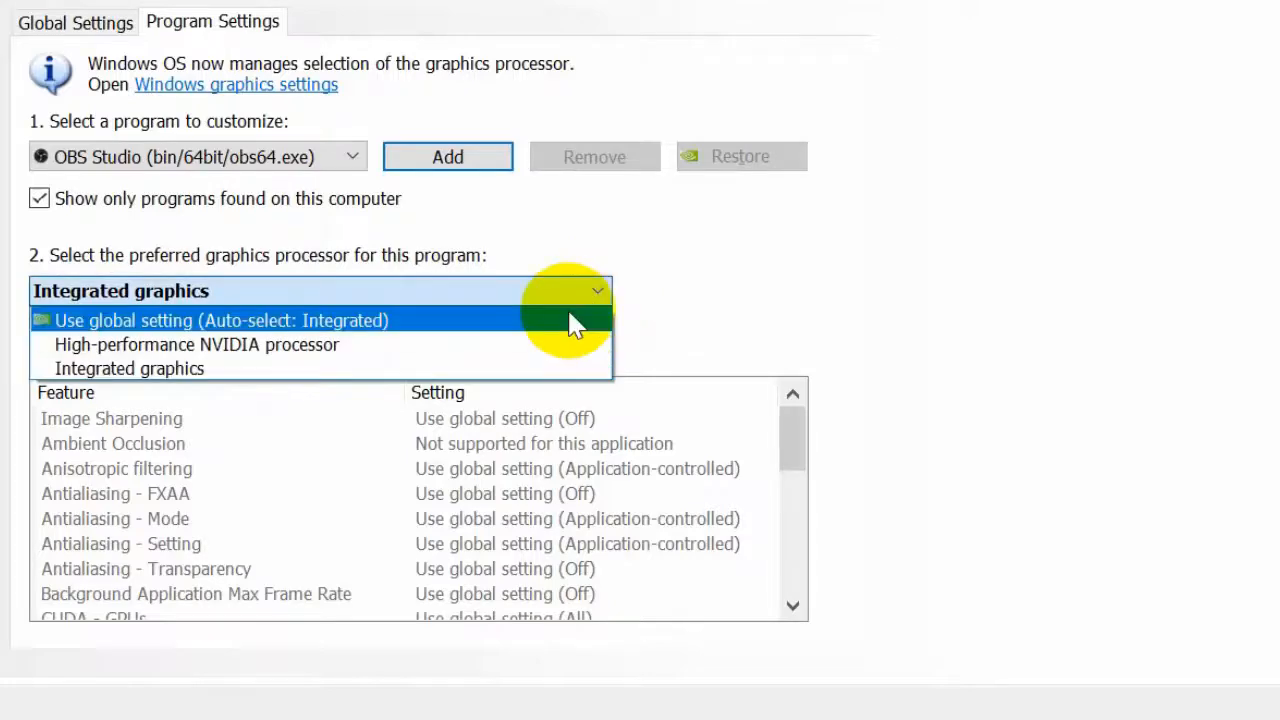
click(473, 371)
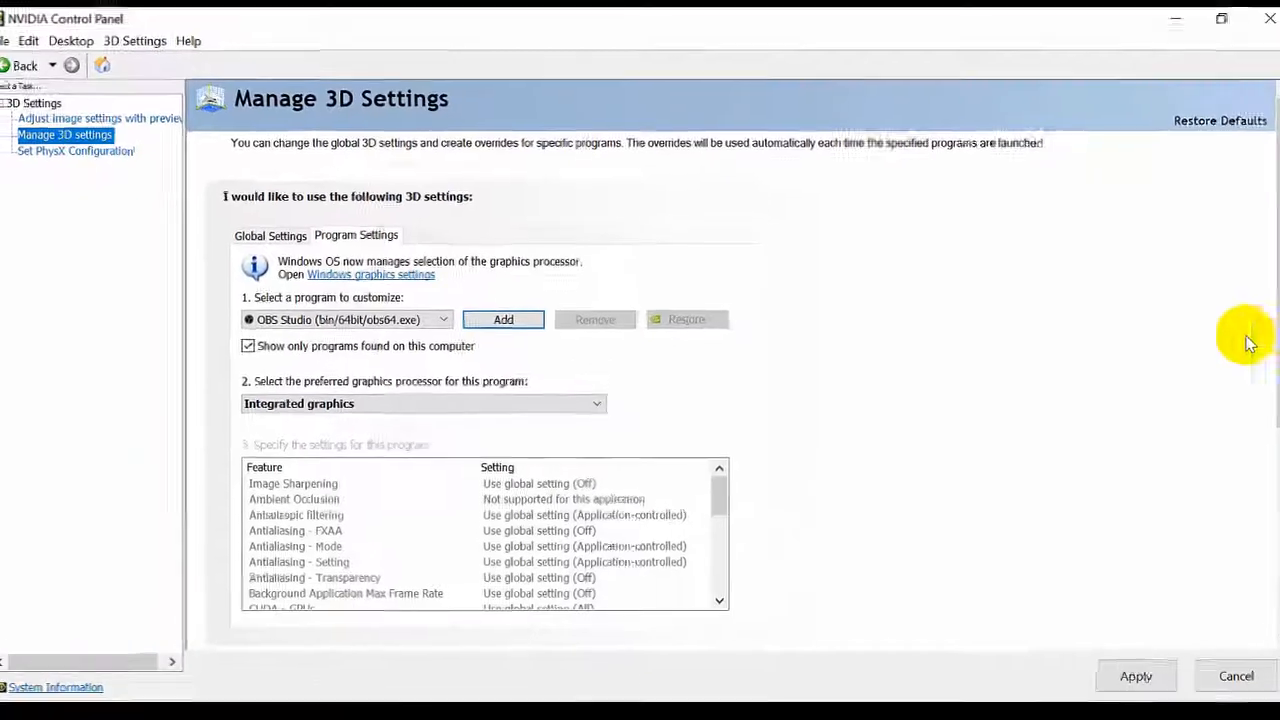
Try the High-performance NVIDIA processor for OBS Studio and return the preferred graphics processor to Integrated graphics.
drag(1260, 343, 1272, 575)
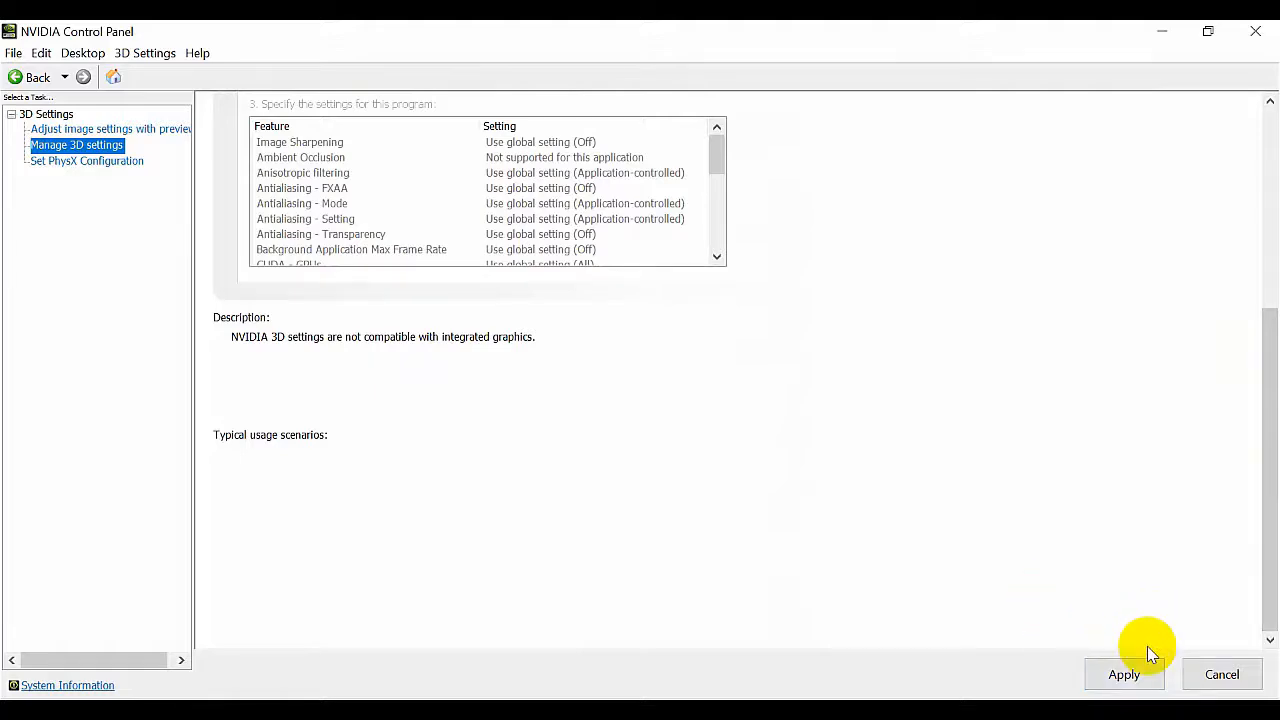
drag(1266, 590, 1266, 394)
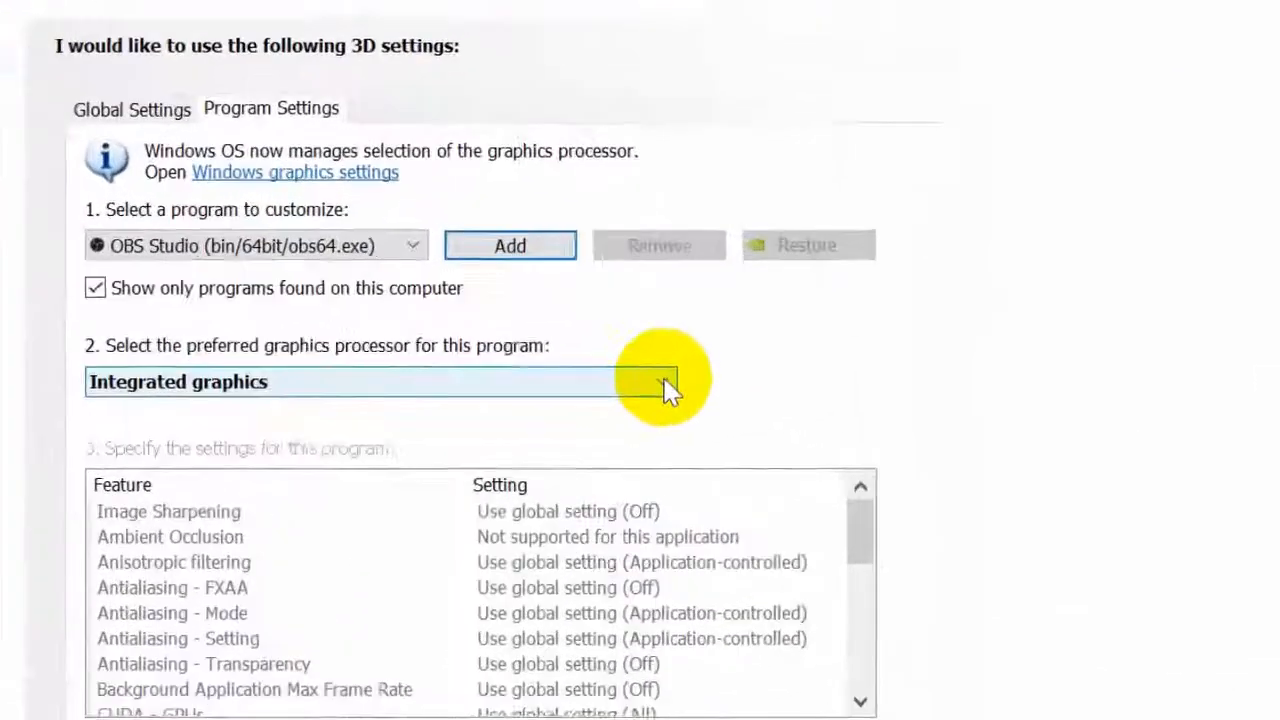
click(604, 398)
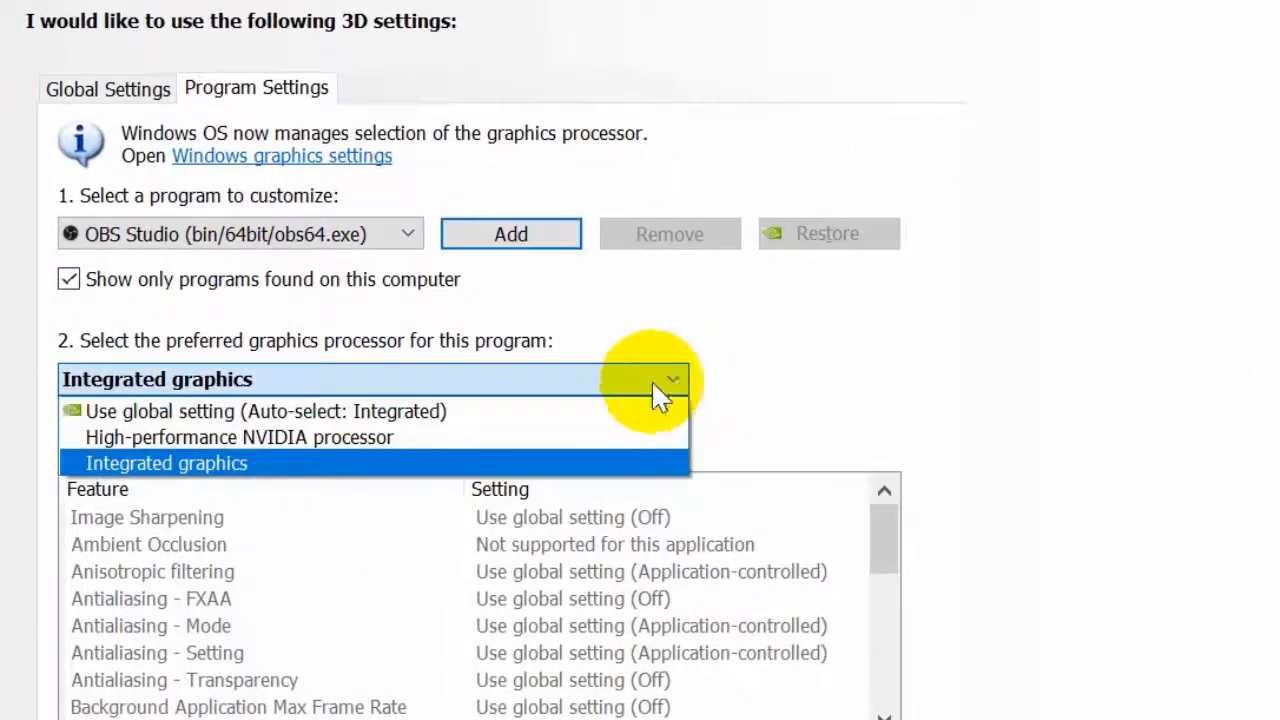
click(390, 438)
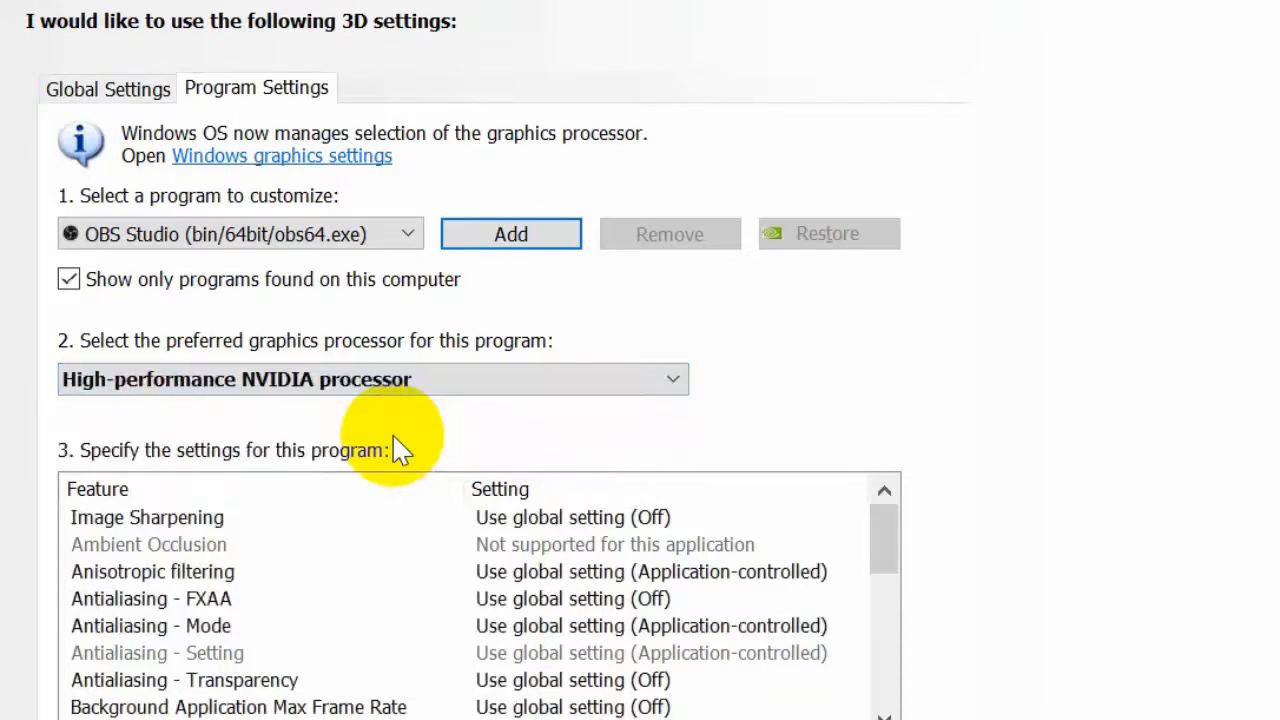
click(676, 390)
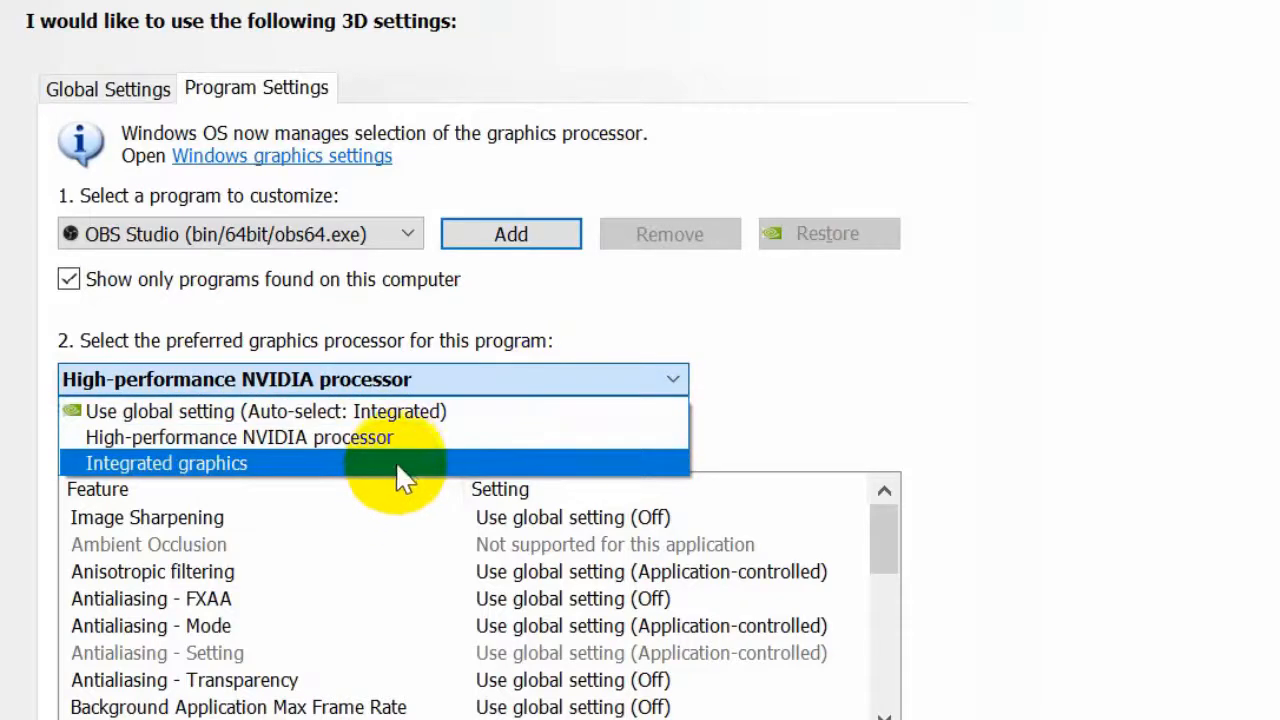
click(398, 463)
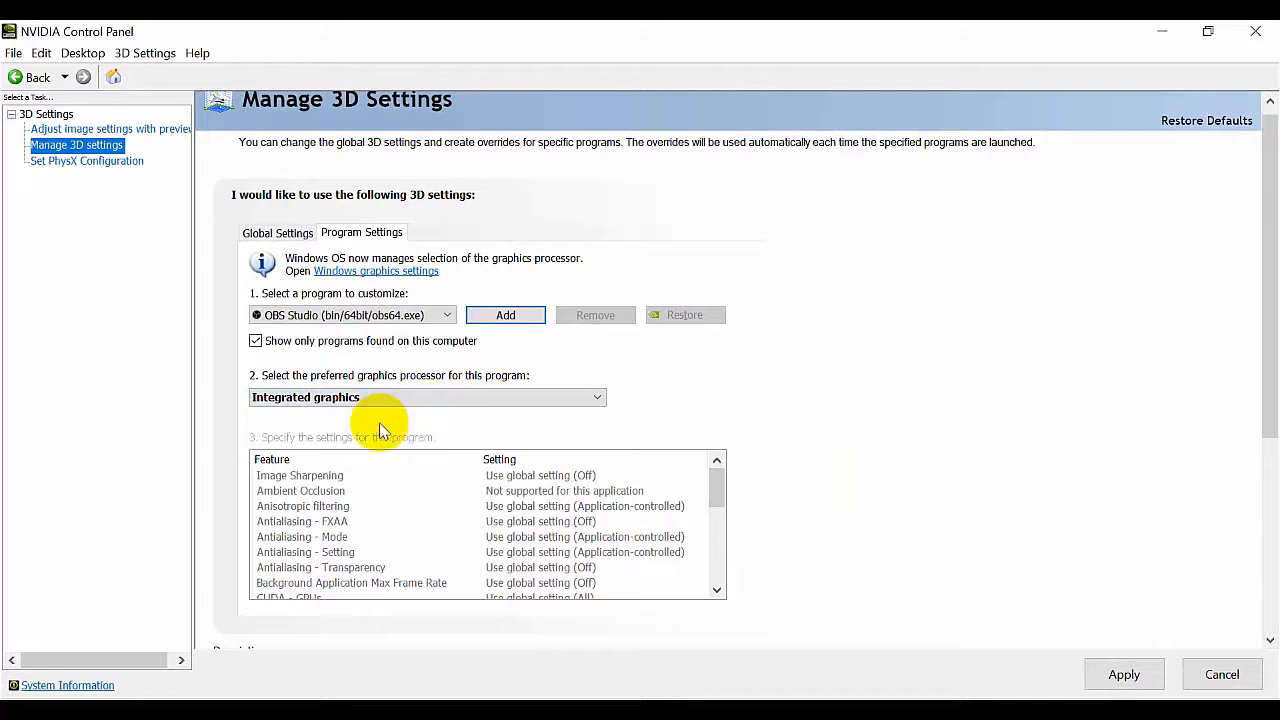
Try the High-performance NVIDIA processor and the global setting for OBS Studio, and return its preferred graphics processor to Integrated graphics.
click(598, 398)
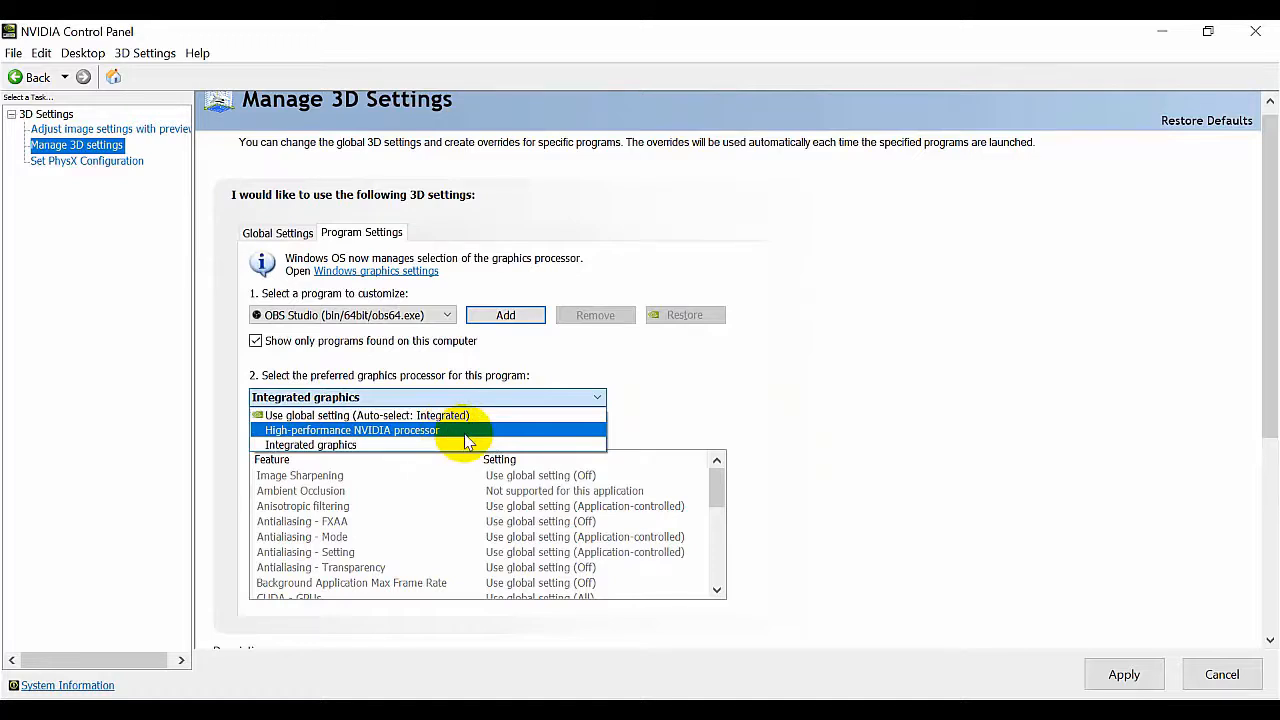
click(467, 430)
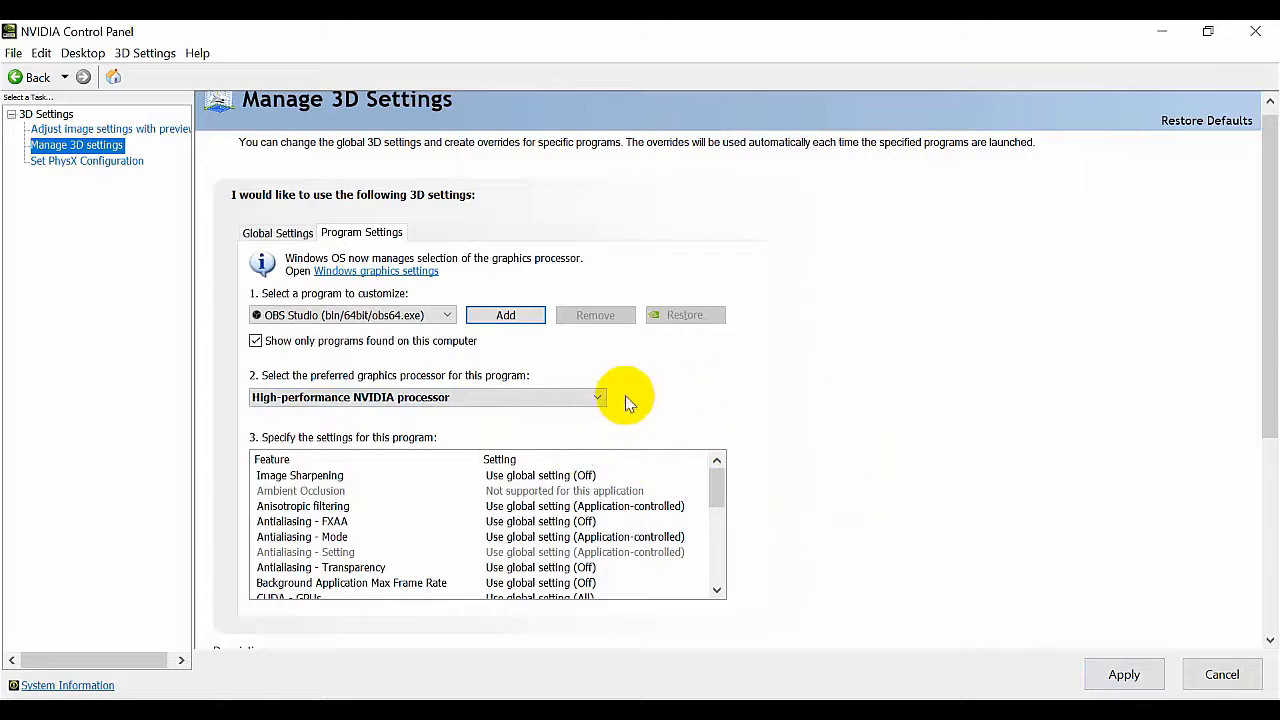
click(597, 401)
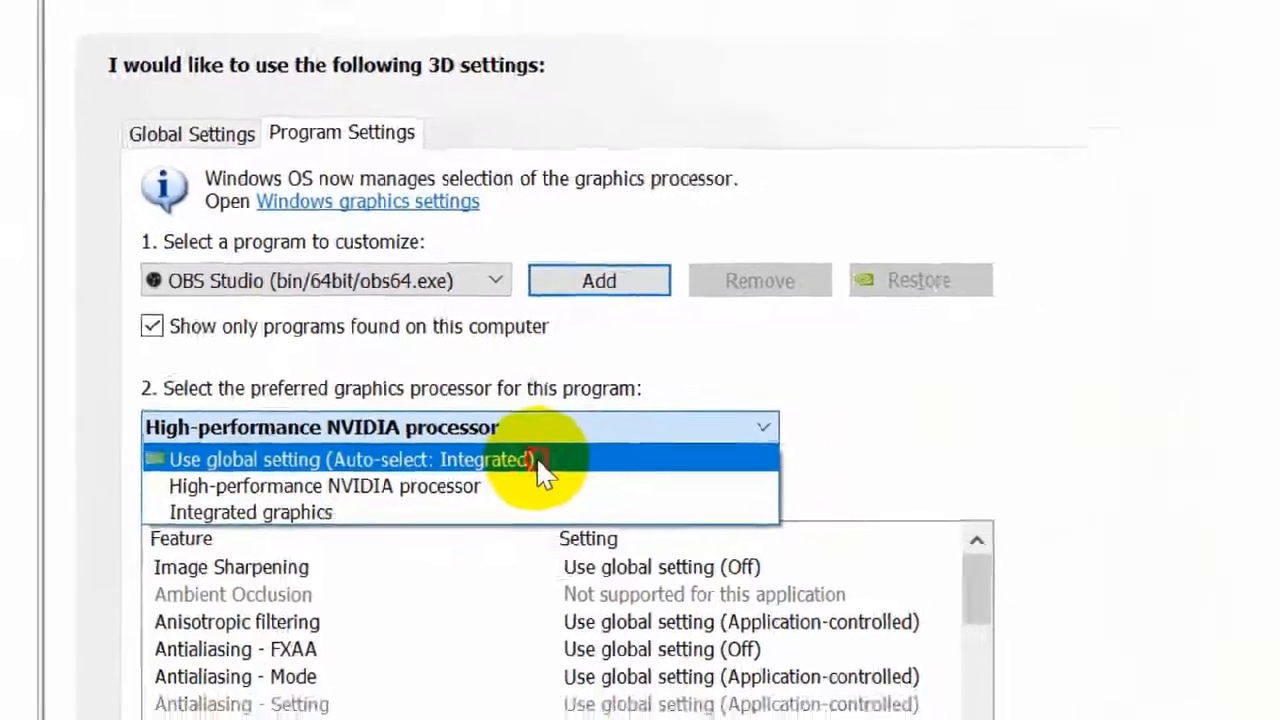
click(538, 460)
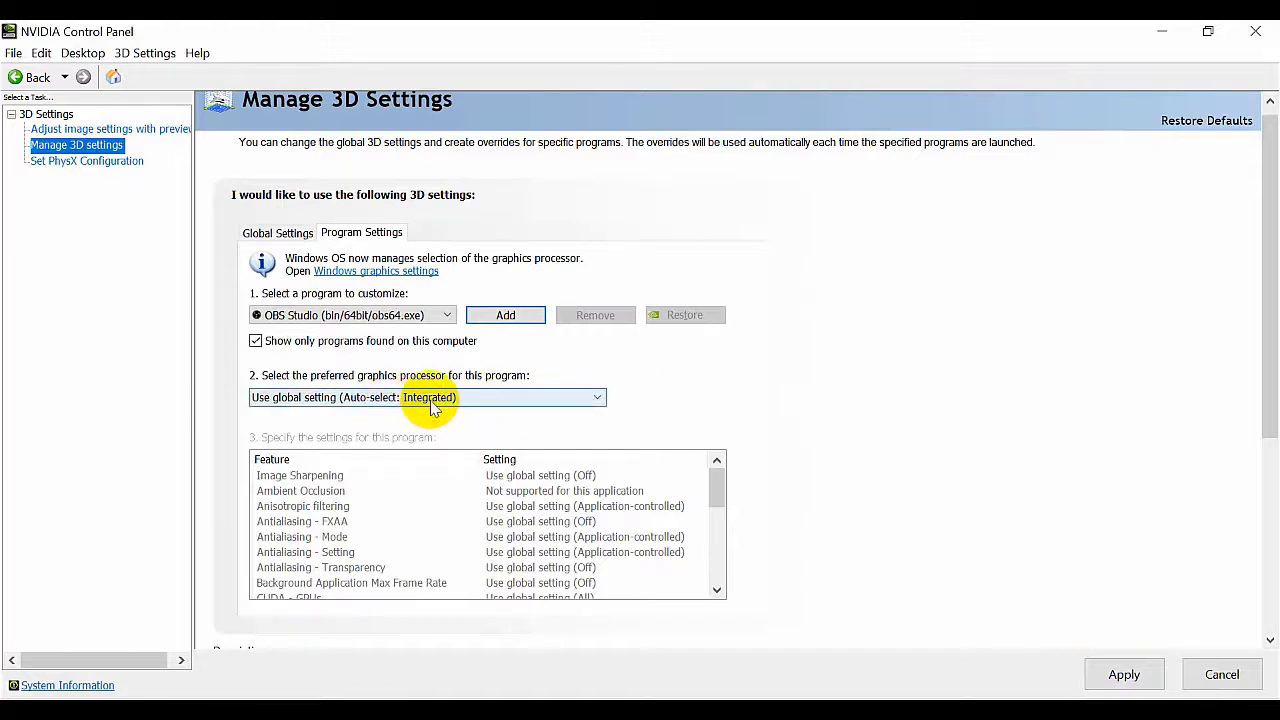
click(594, 400)
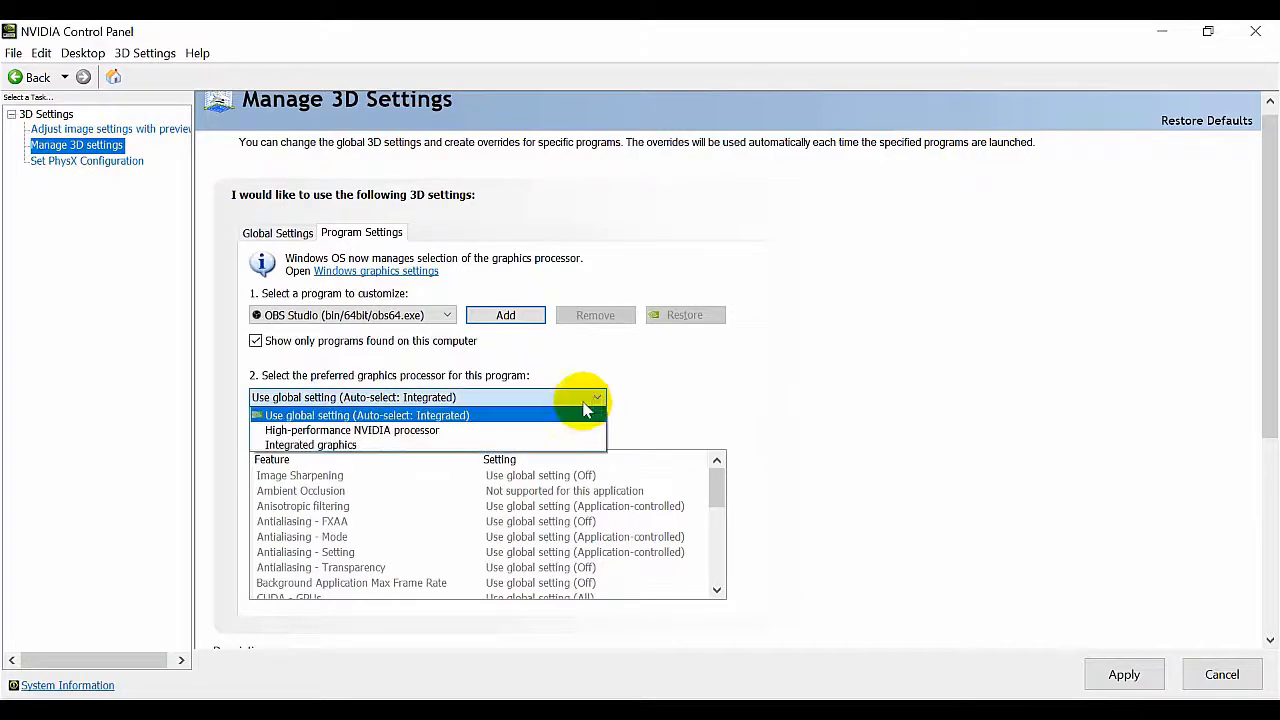
click(397, 446)
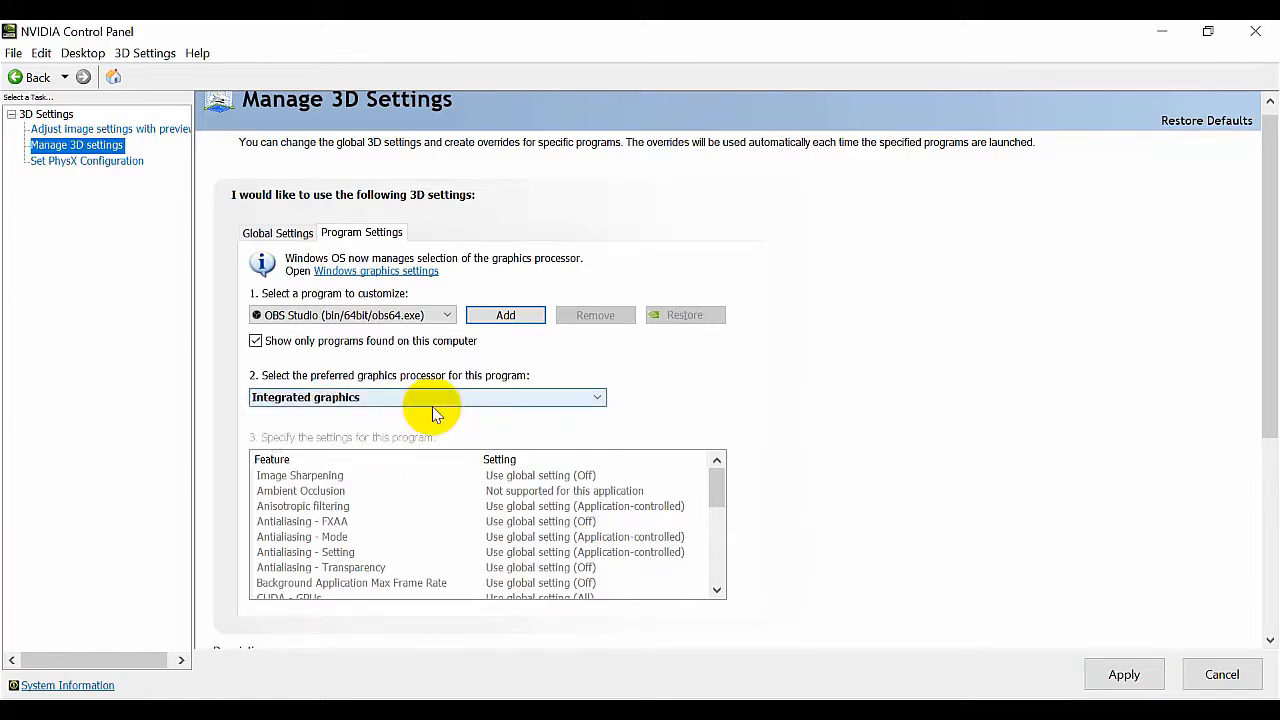
Set OBS Studio's preferred graphics processor to High-performance NVIDIA processor and apply the change.
click(597, 399)
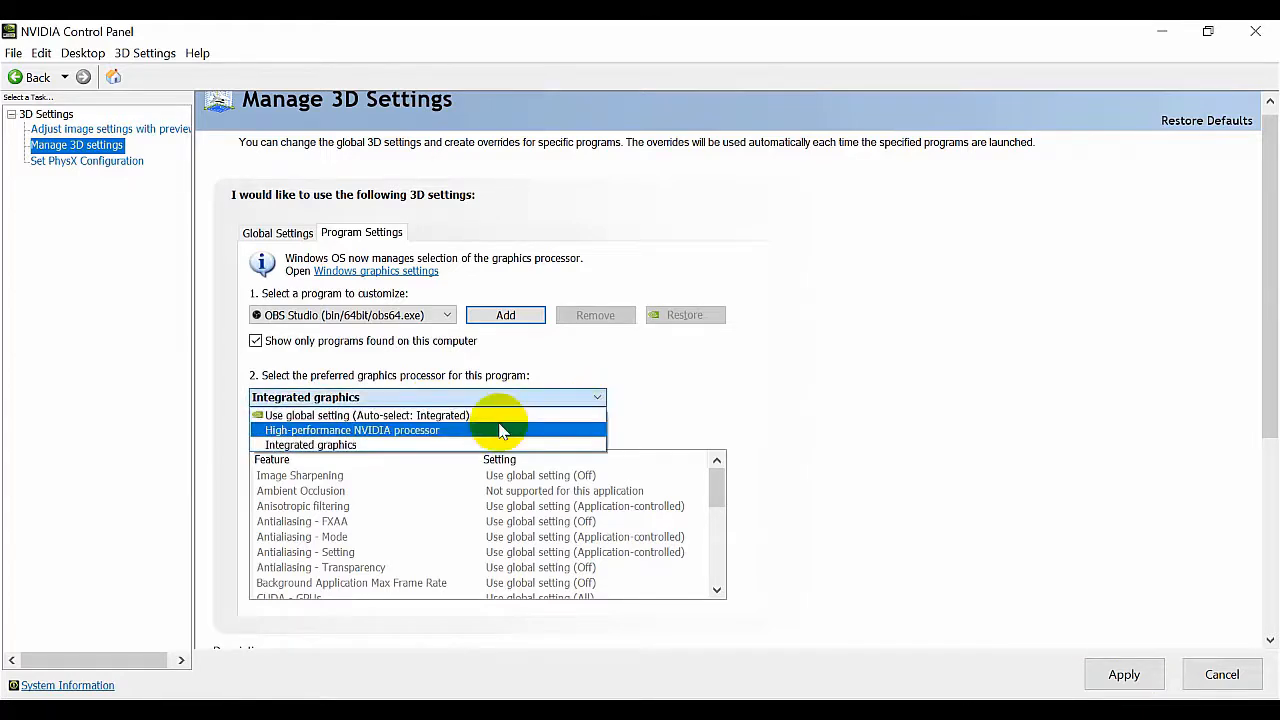
click(476, 431)
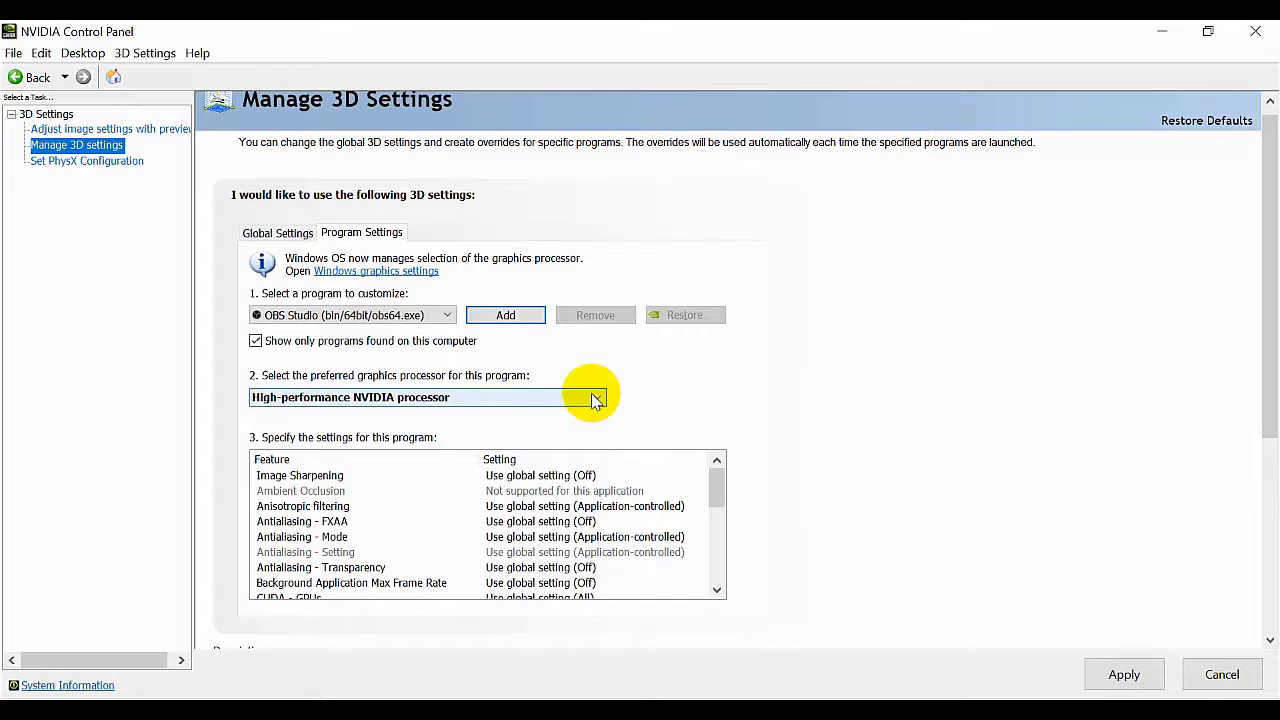
click(1120, 675)
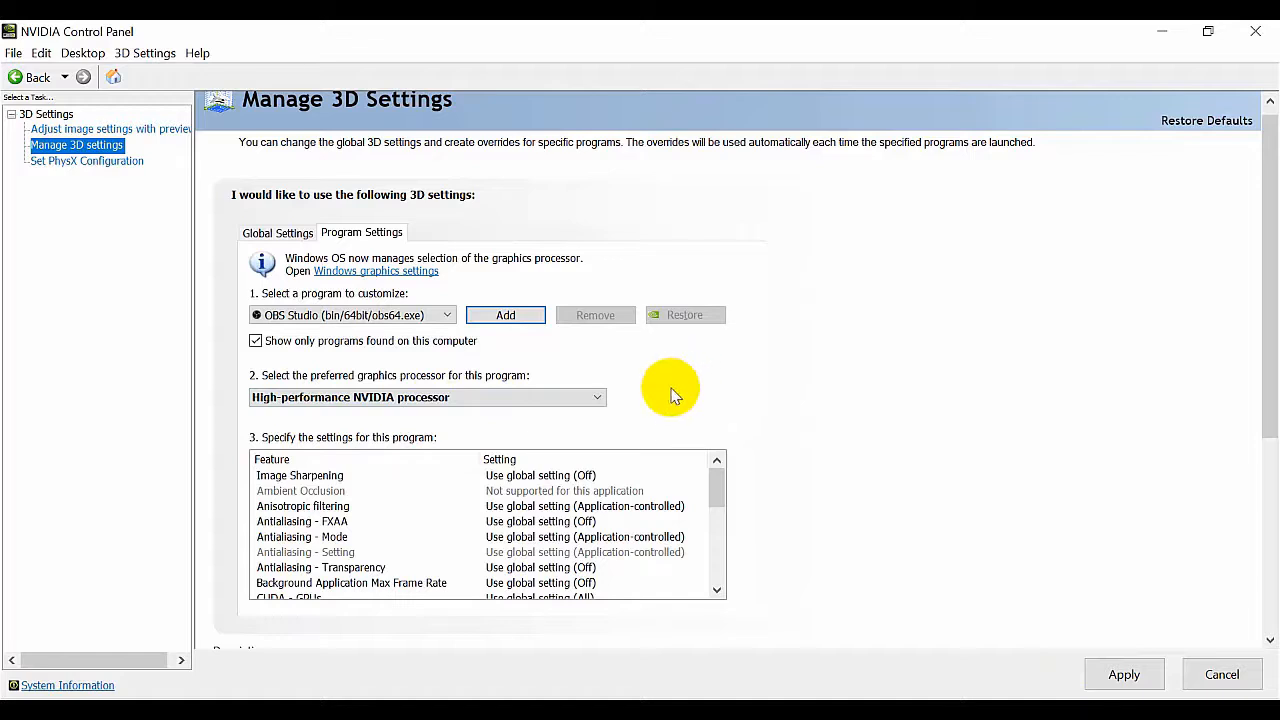
Set OBS Studio's preferred graphics processor to Use global setting (Auto-select: Integrated), apply it and close NVIDIA Control Panel.
click(600, 397)
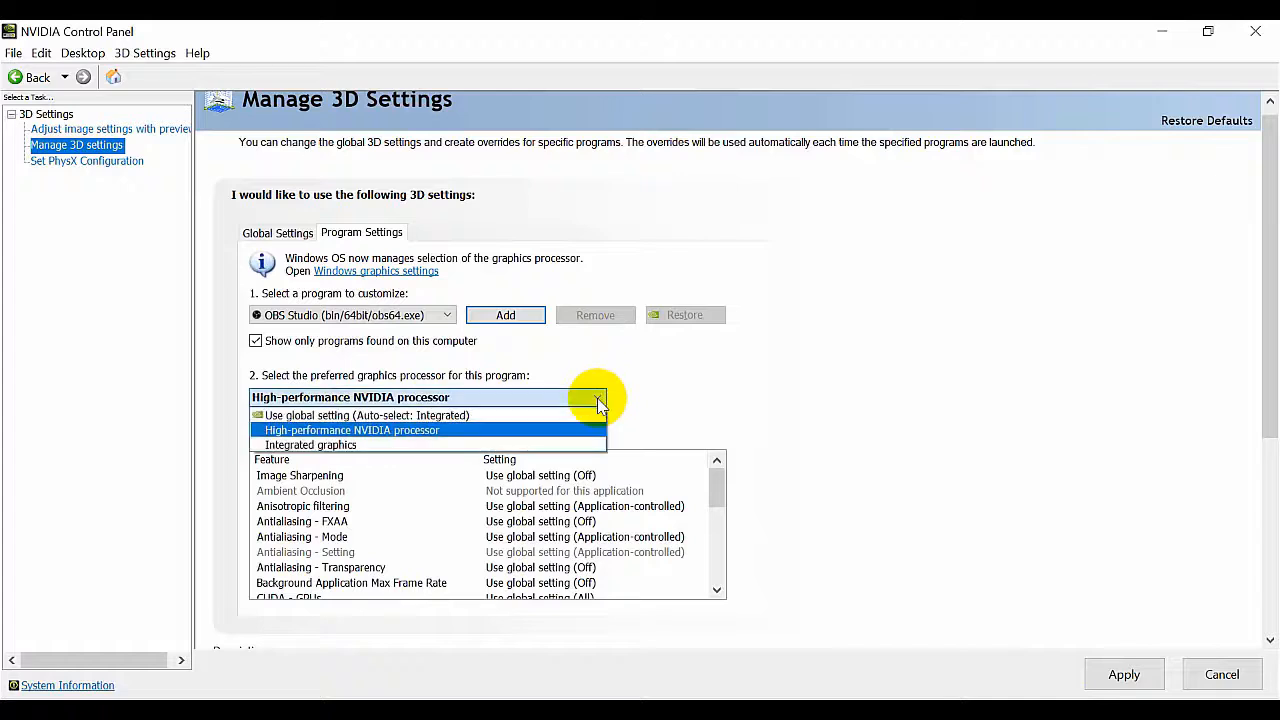
click(487, 416)
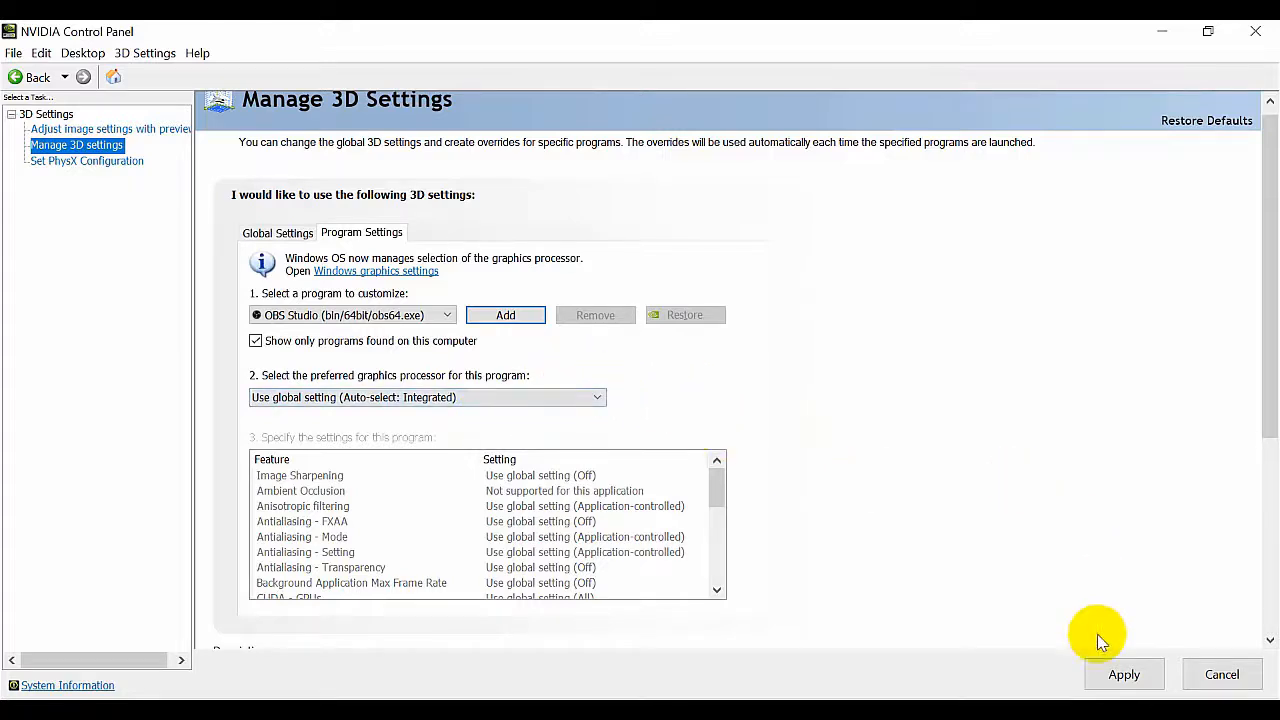
click(1114, 676)
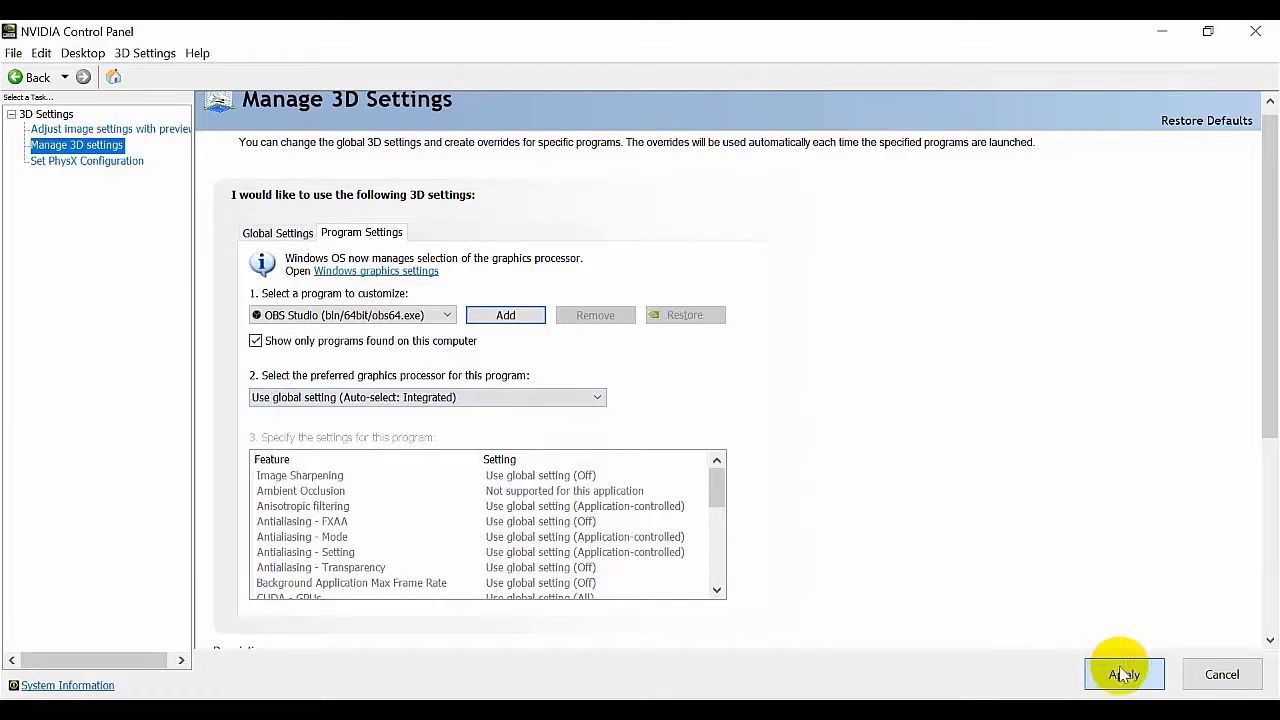
click(1124, 677)
click(1259, 42)
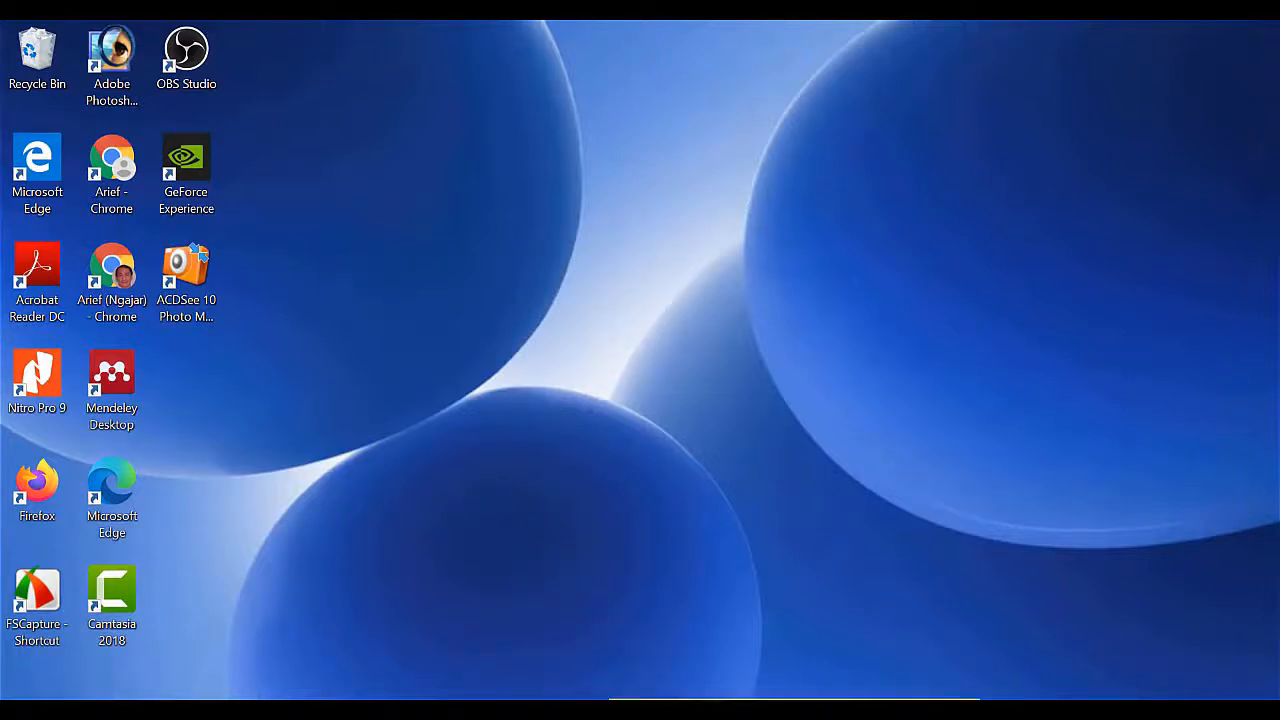
Switch to OBS Studio and check the Display Capture source in the preview by showing and hiding it, and minimize the window.
click(545, 711)
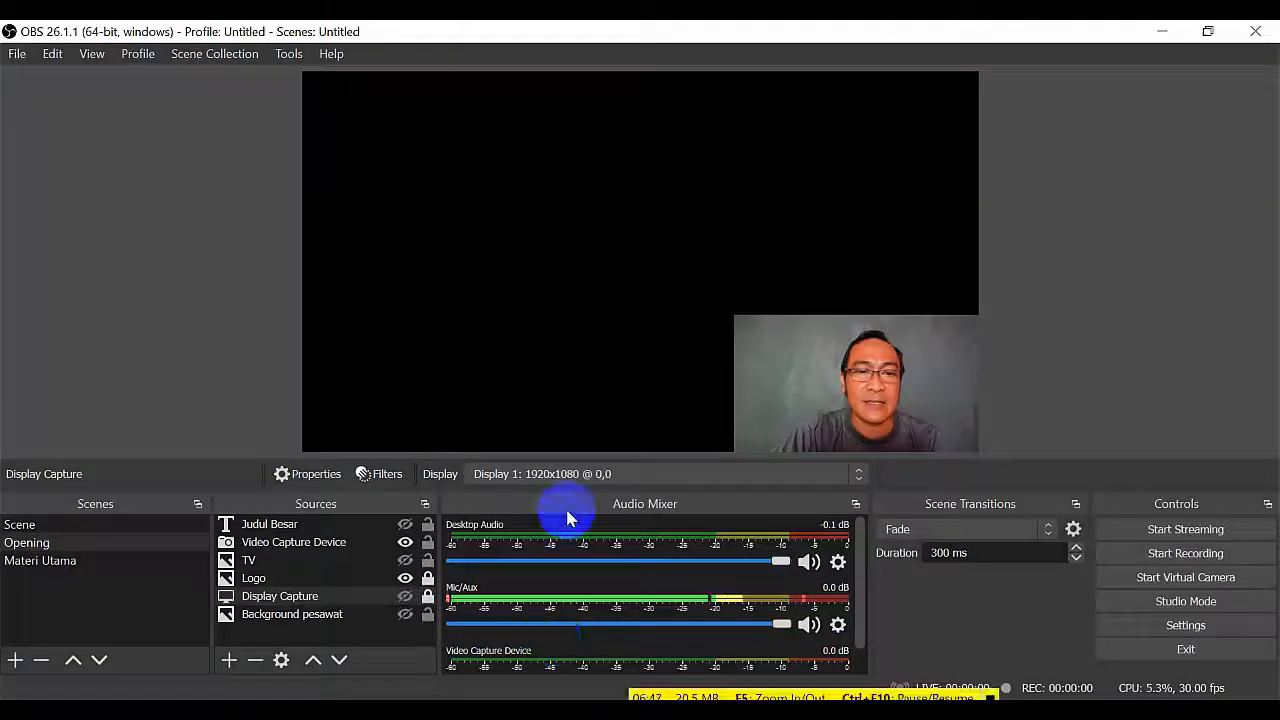
click(405, 596)
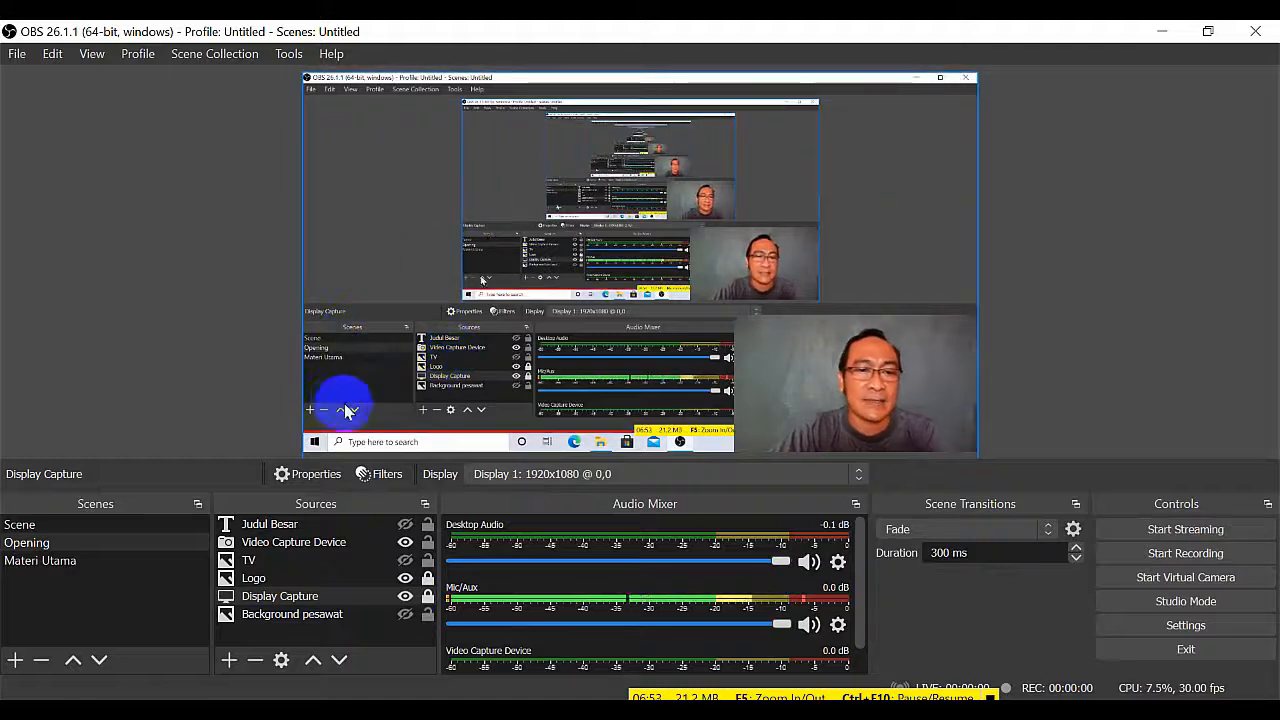
click(405, 597)
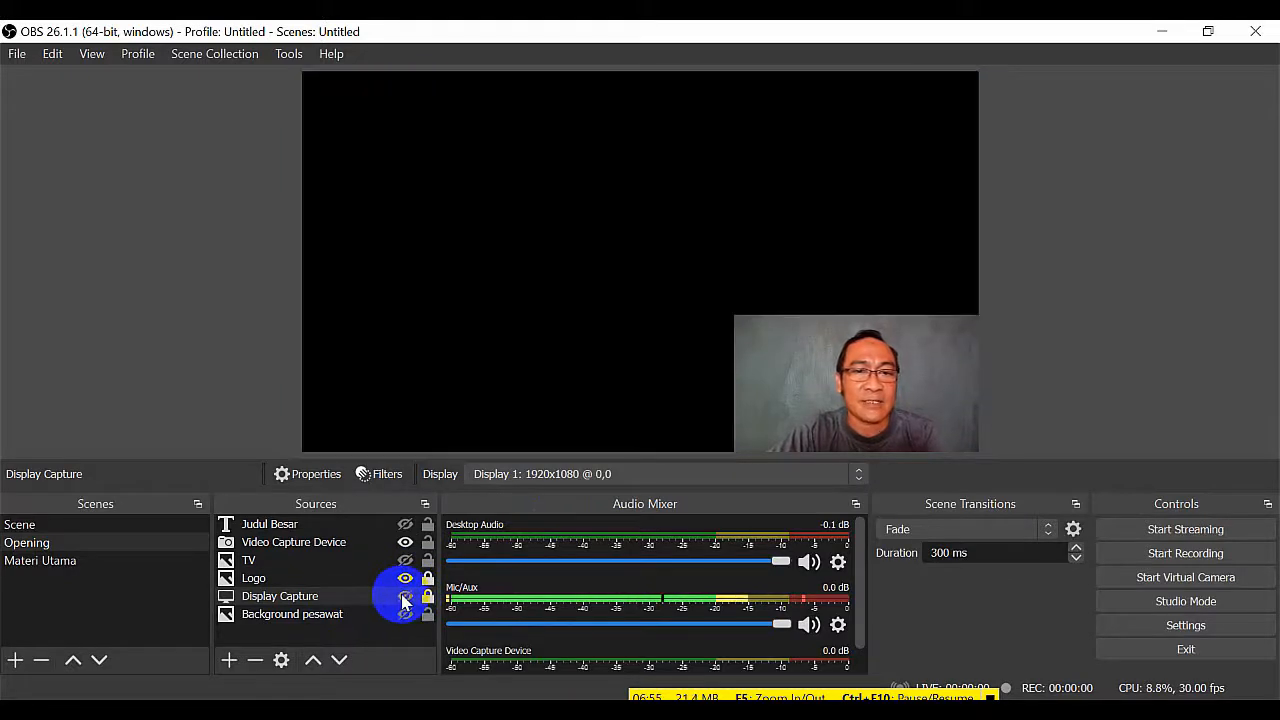
click(384, 393)
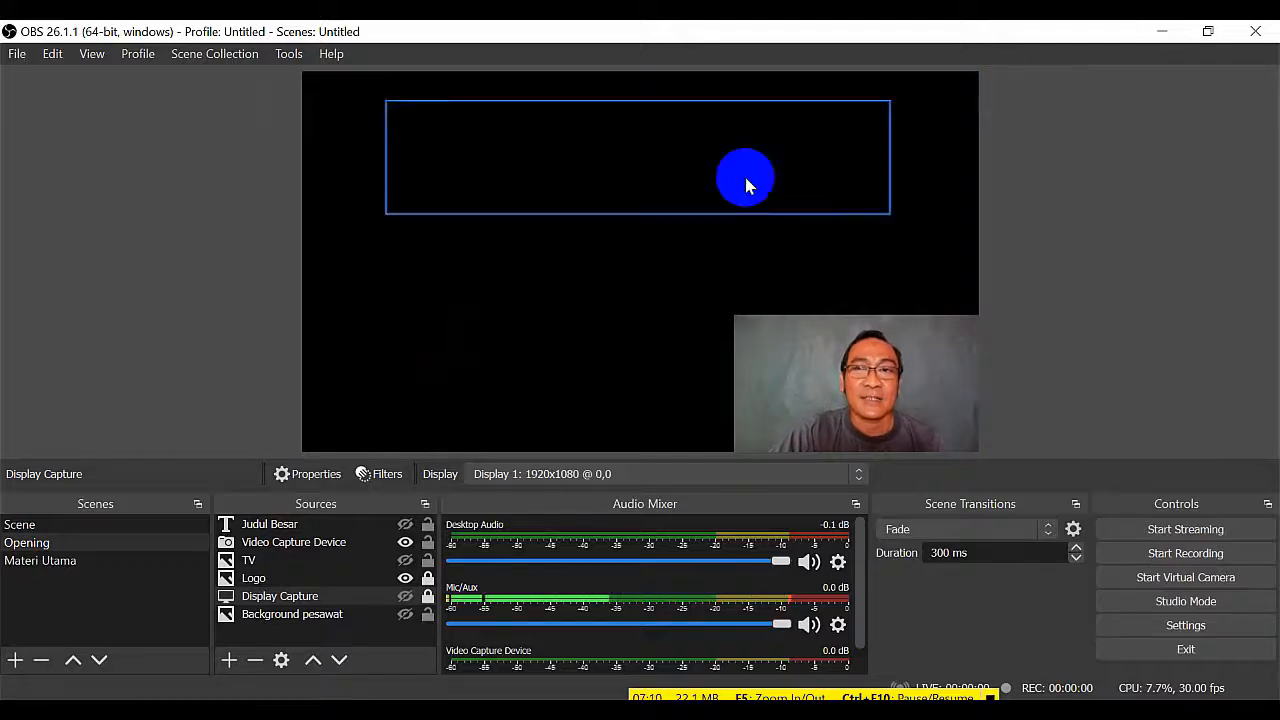
click(1160, 32)
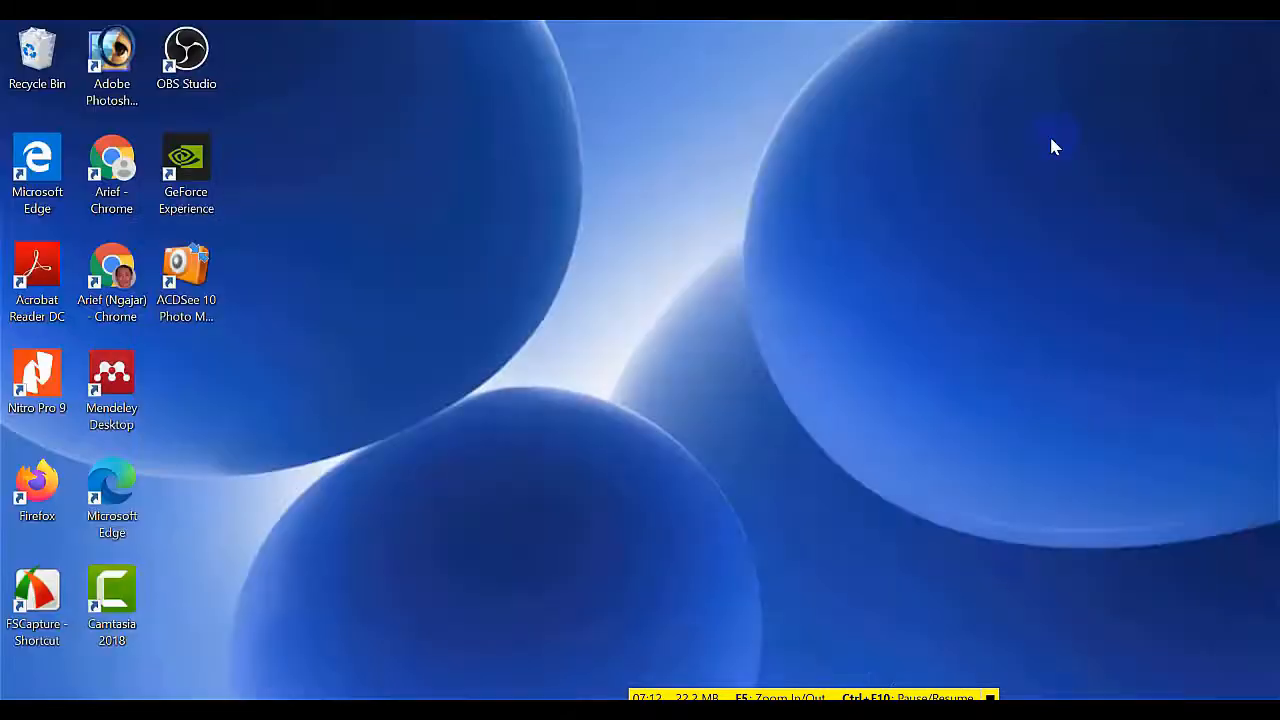
Check the desktop's context options for the NVIDIA Control Panel entry and dismiss them.
right_click(395, 270)
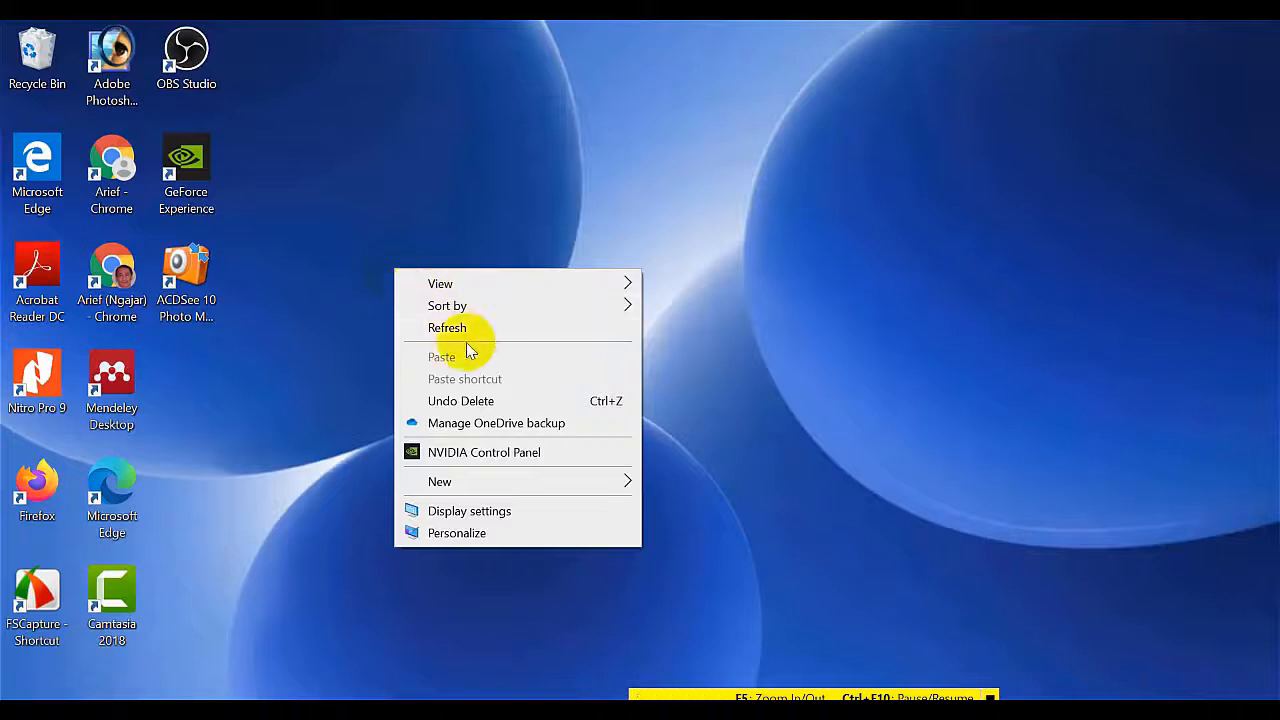
click(606, 220)
right_click(556, 221)
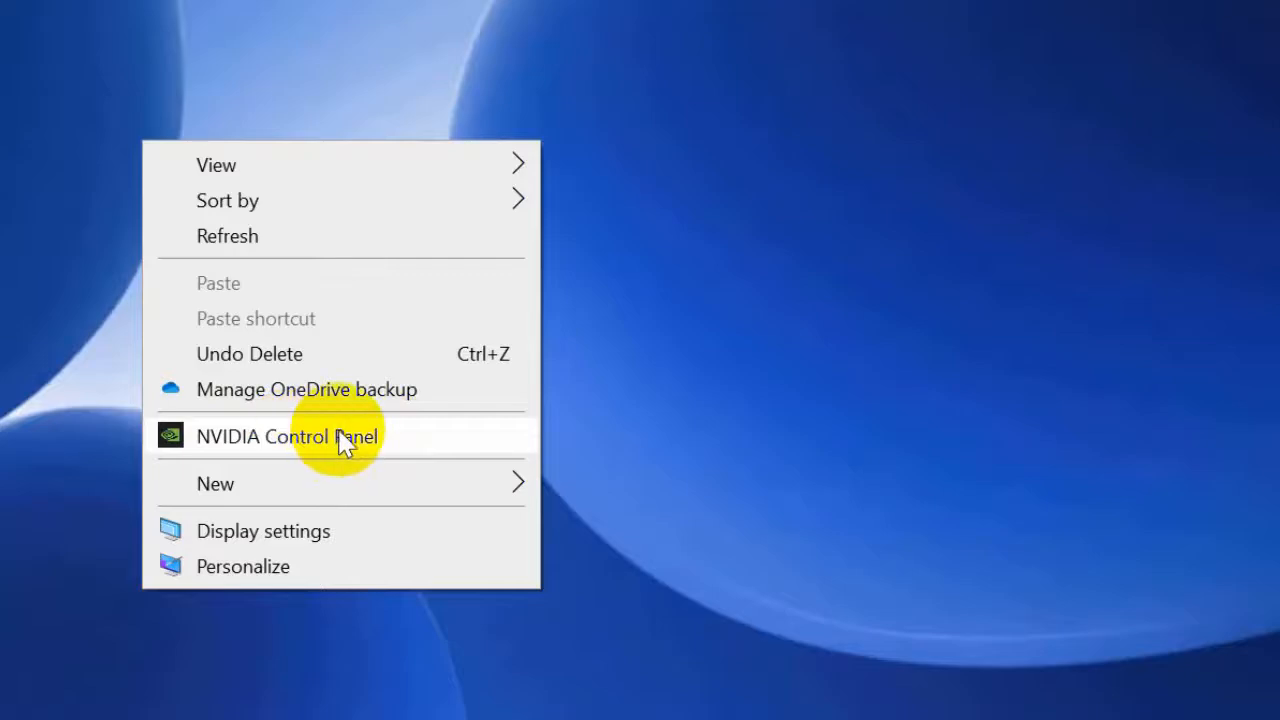
click(36, 398)
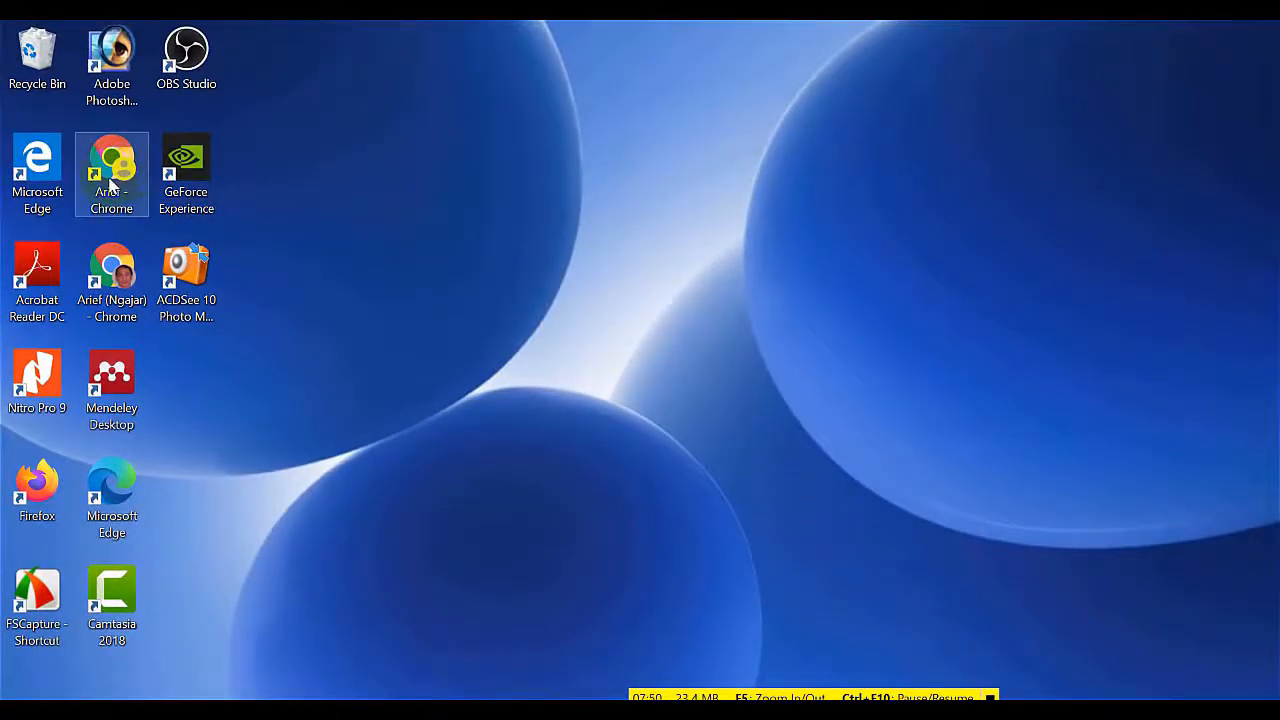
Switch to Google Chrome, search for "nvidia" and open the official NVIDIA website from the results.
double_click(113, 195)
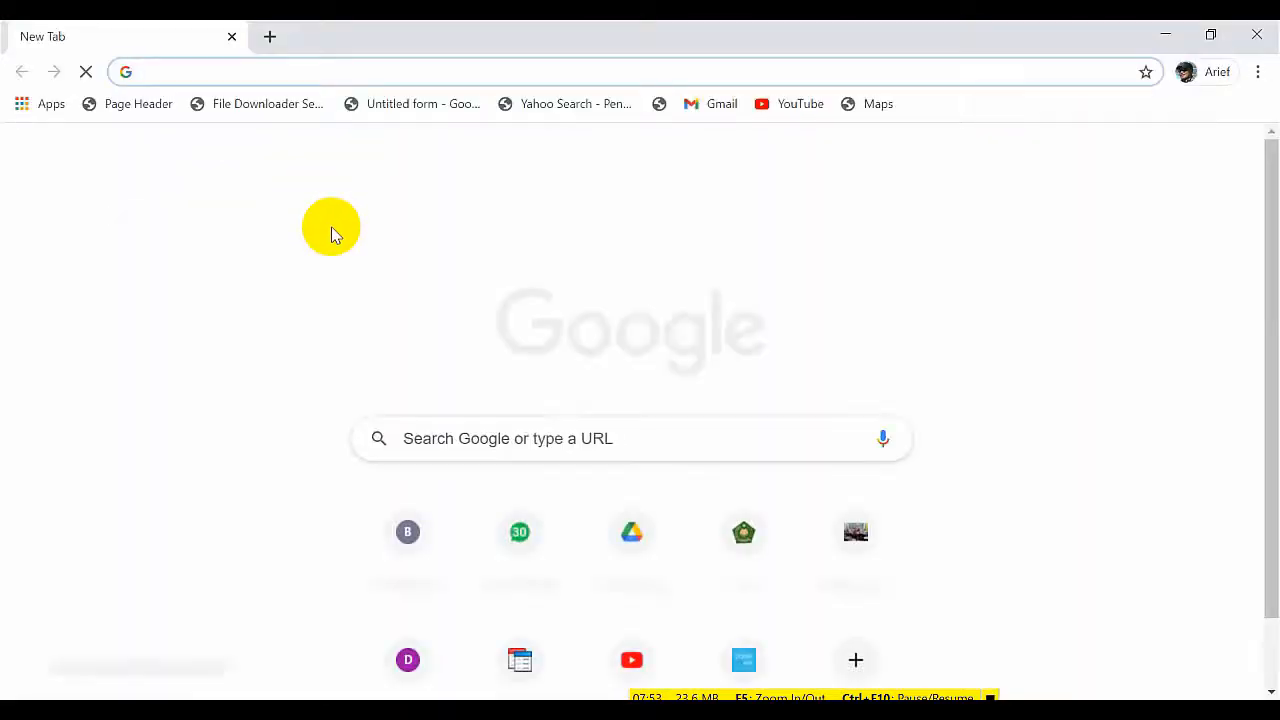
click(366, 76)
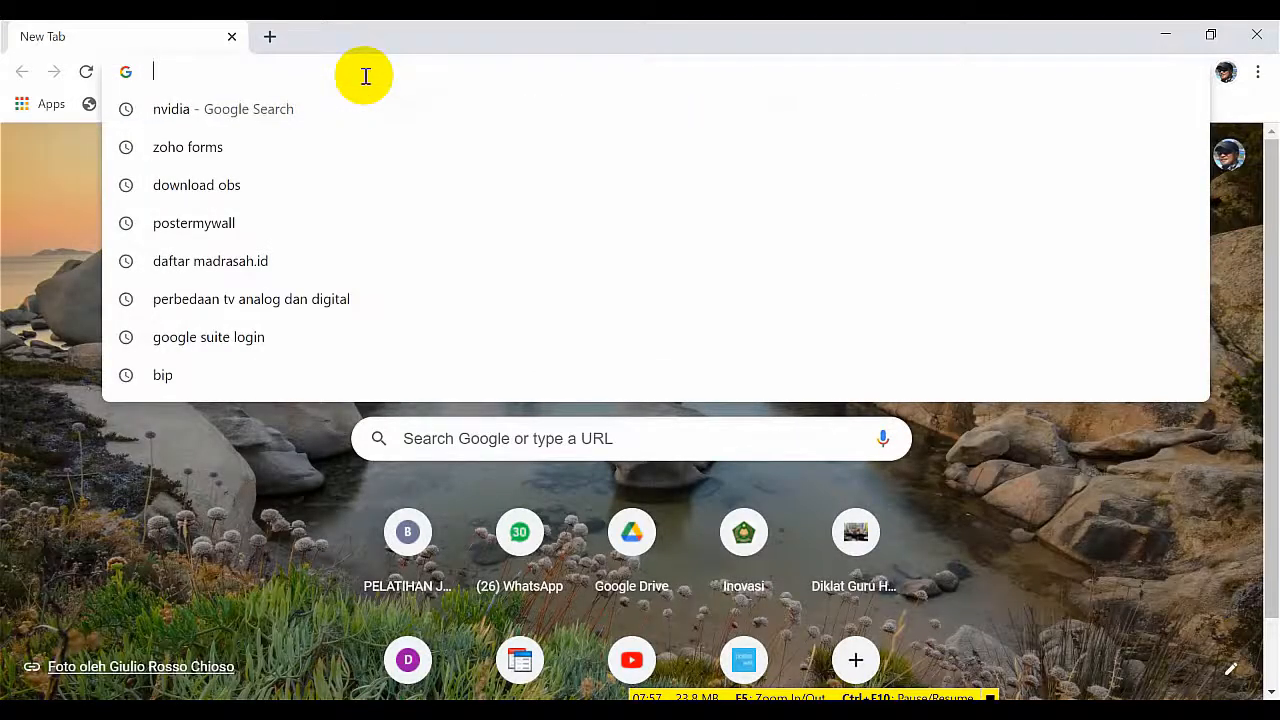
text(nvidia)
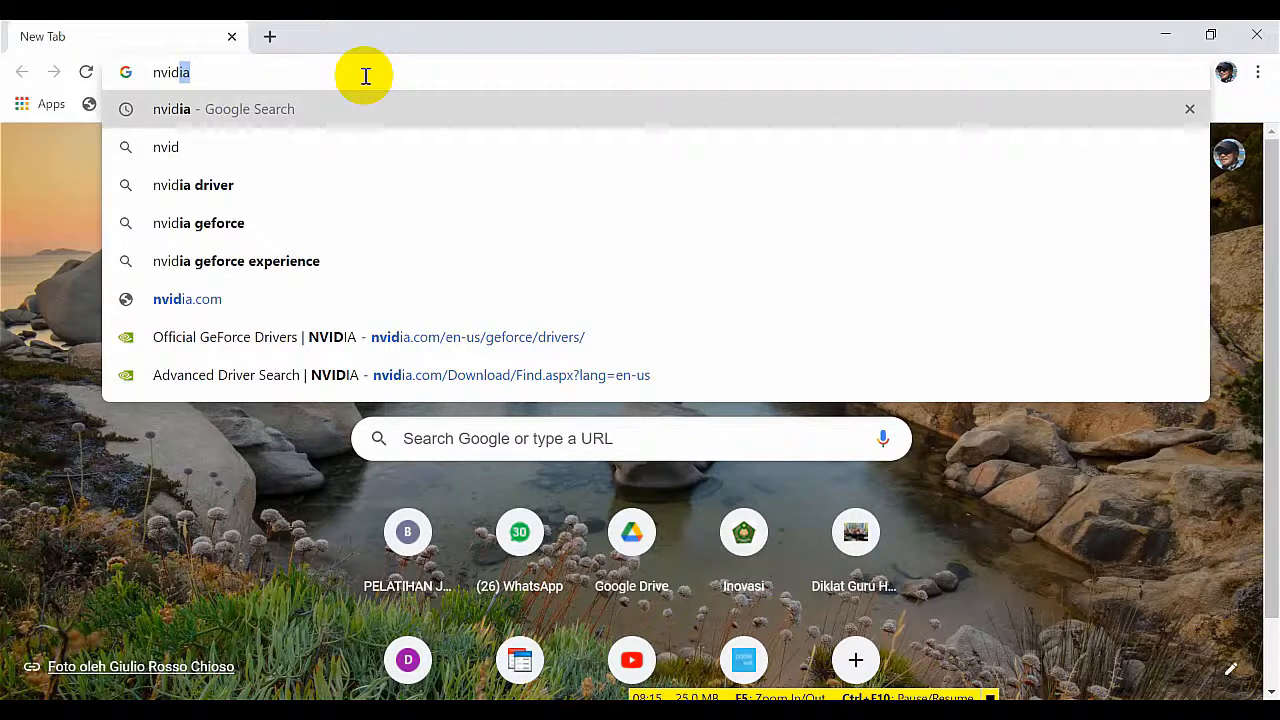
key(Return)
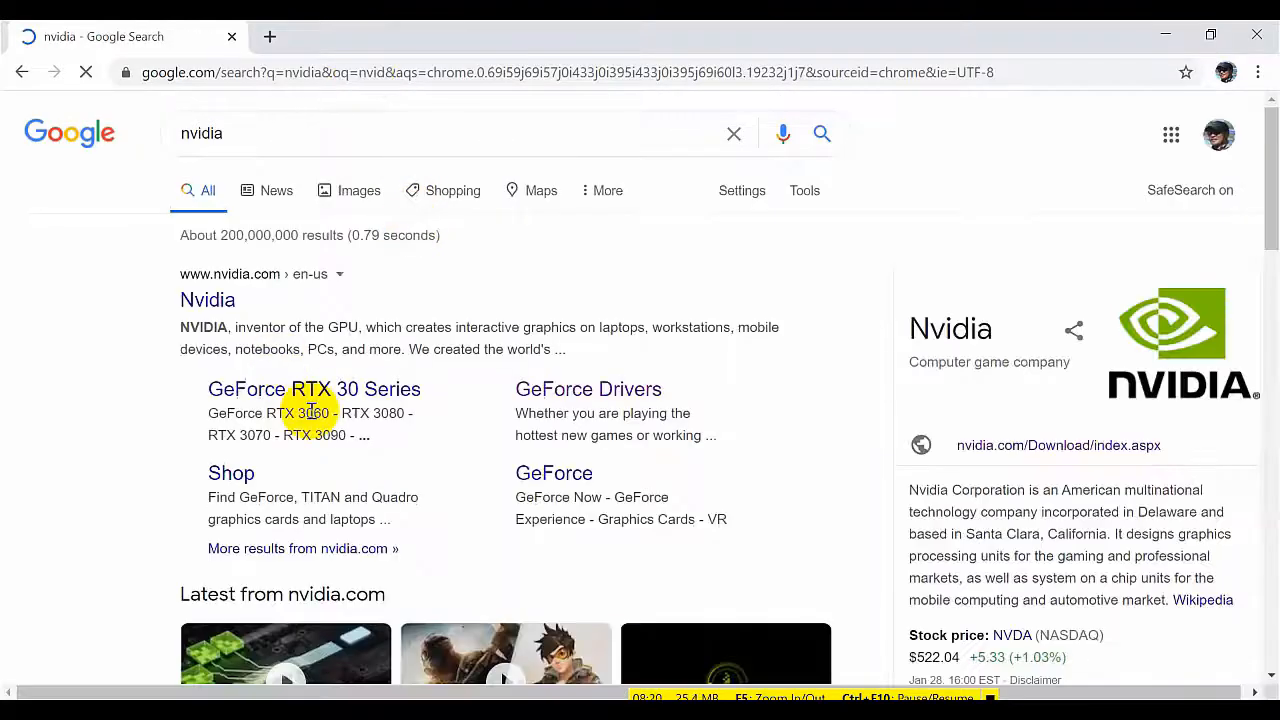
click(202, 300)
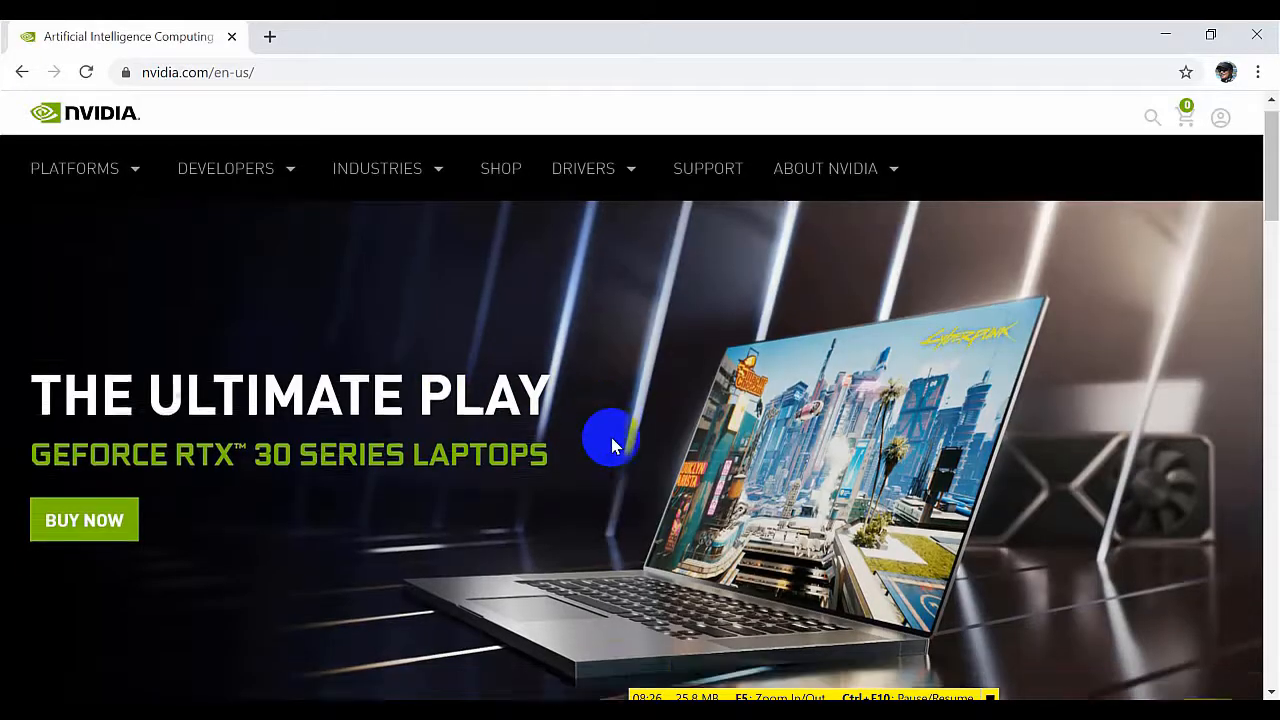
Look over the NVIDIA home page and show its driver download options.
scroll(613, 445, down, 5)
scroll(611, 440, up, 5)
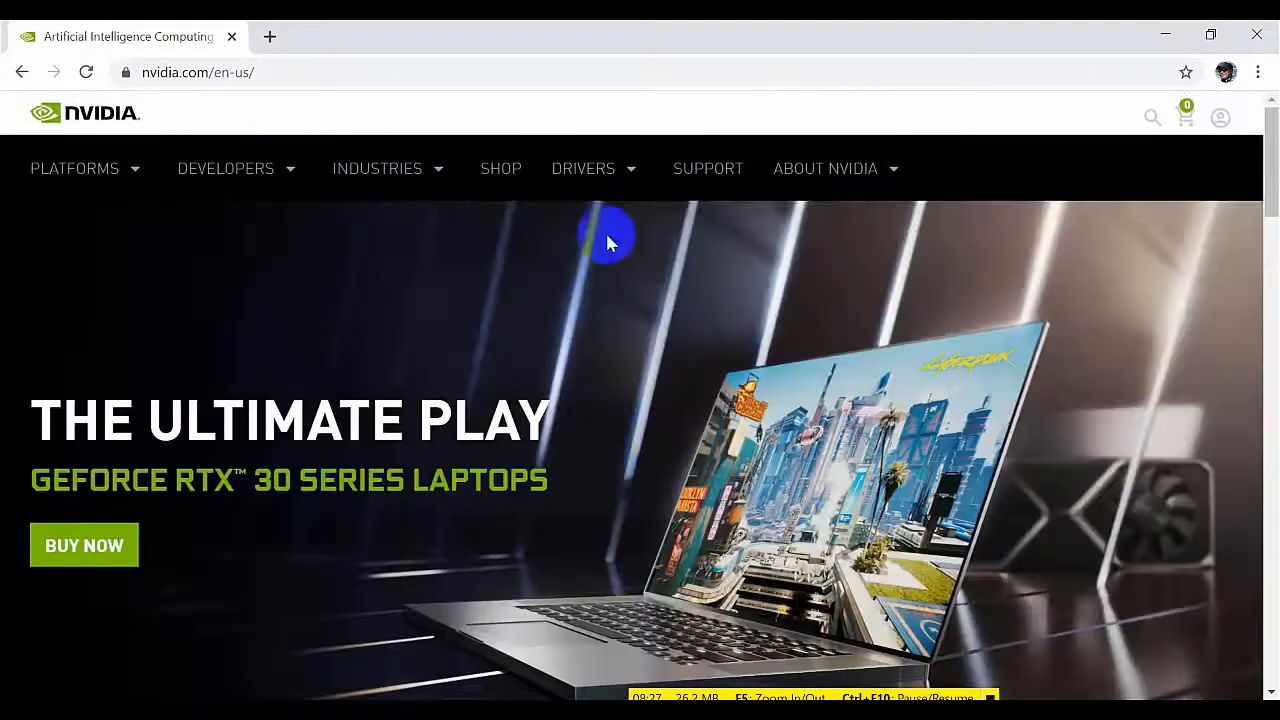
click(631, 172)
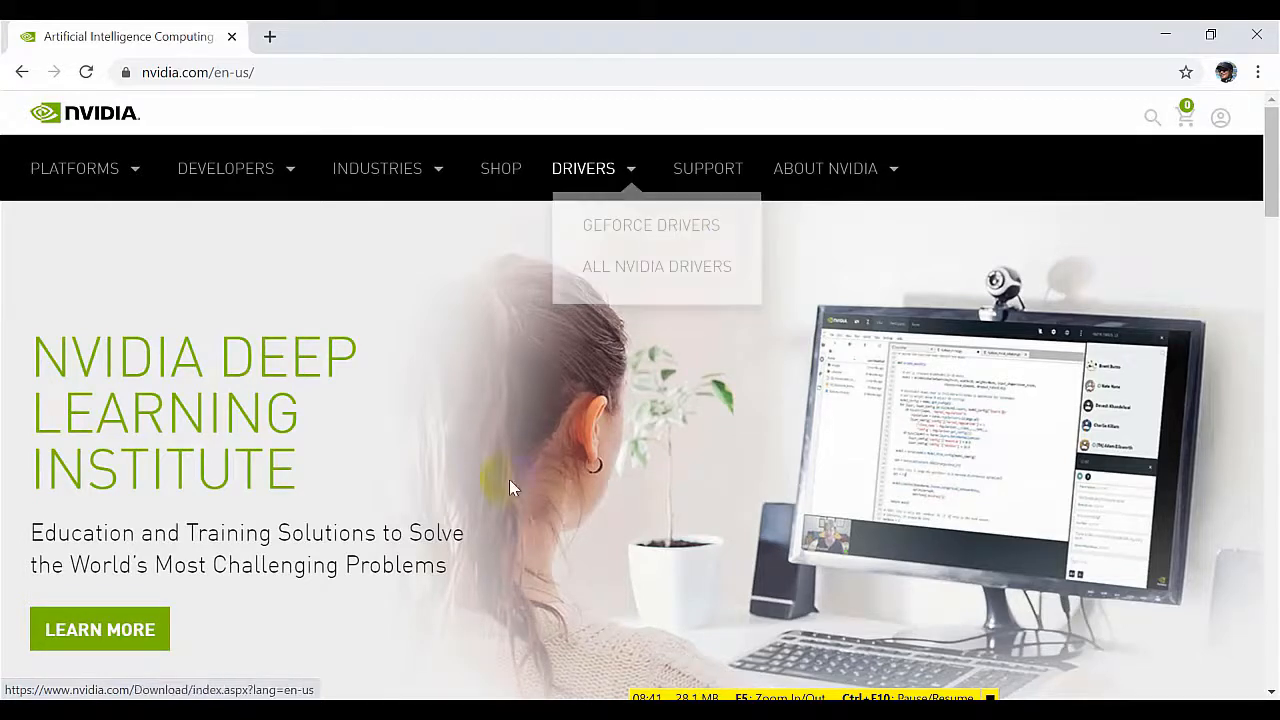
Run dxdiag, minimize the browser and view the graphics device details under Display in DirectX Diagnostic Tool.
key(super)
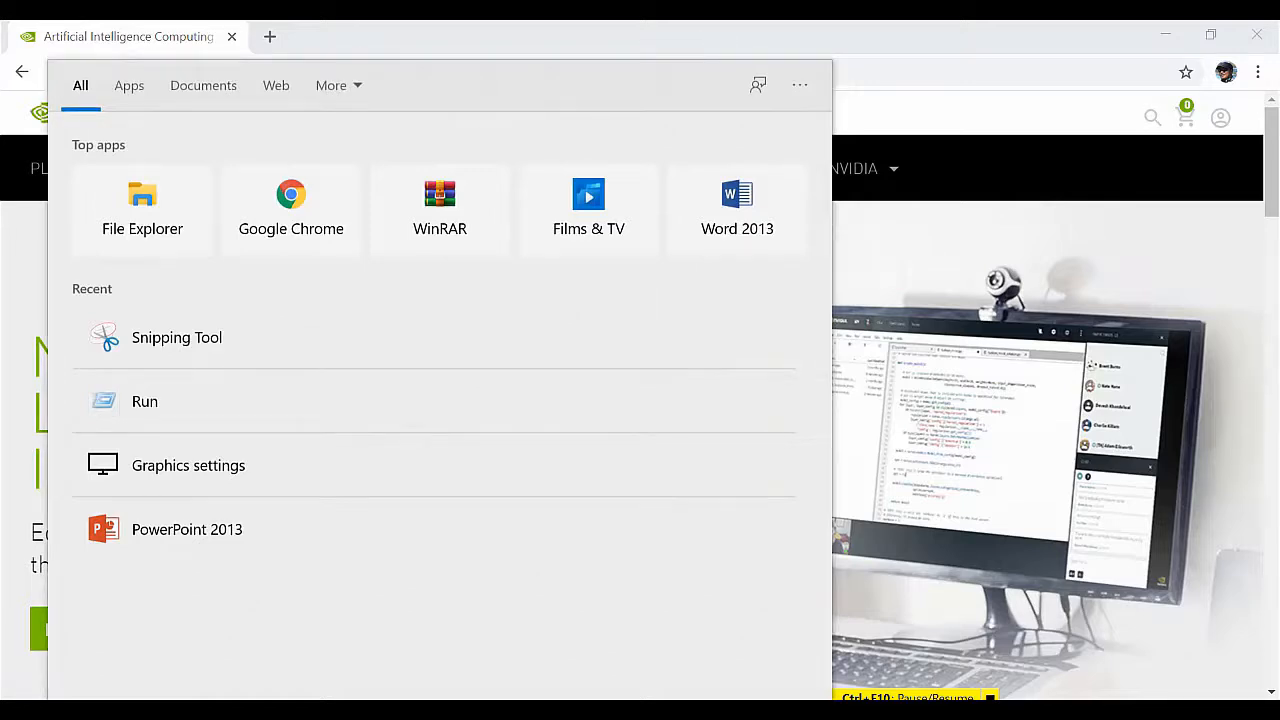
text(run)
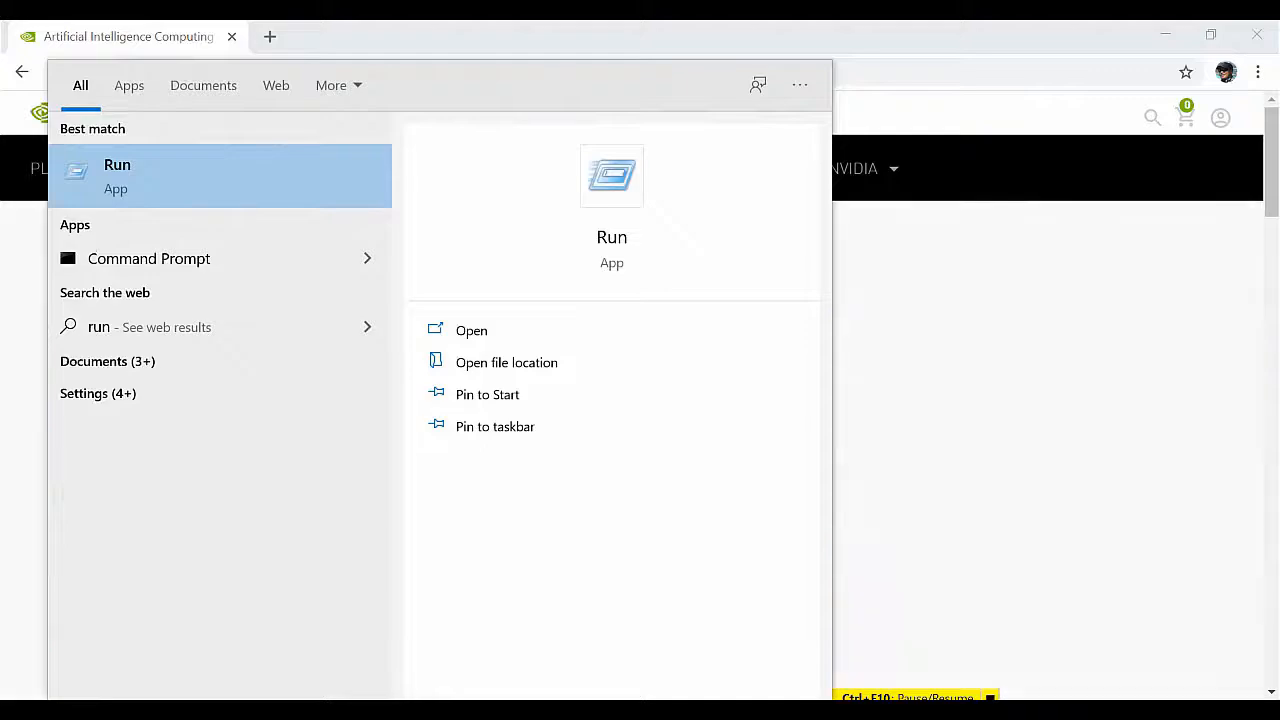
click(119, 180)
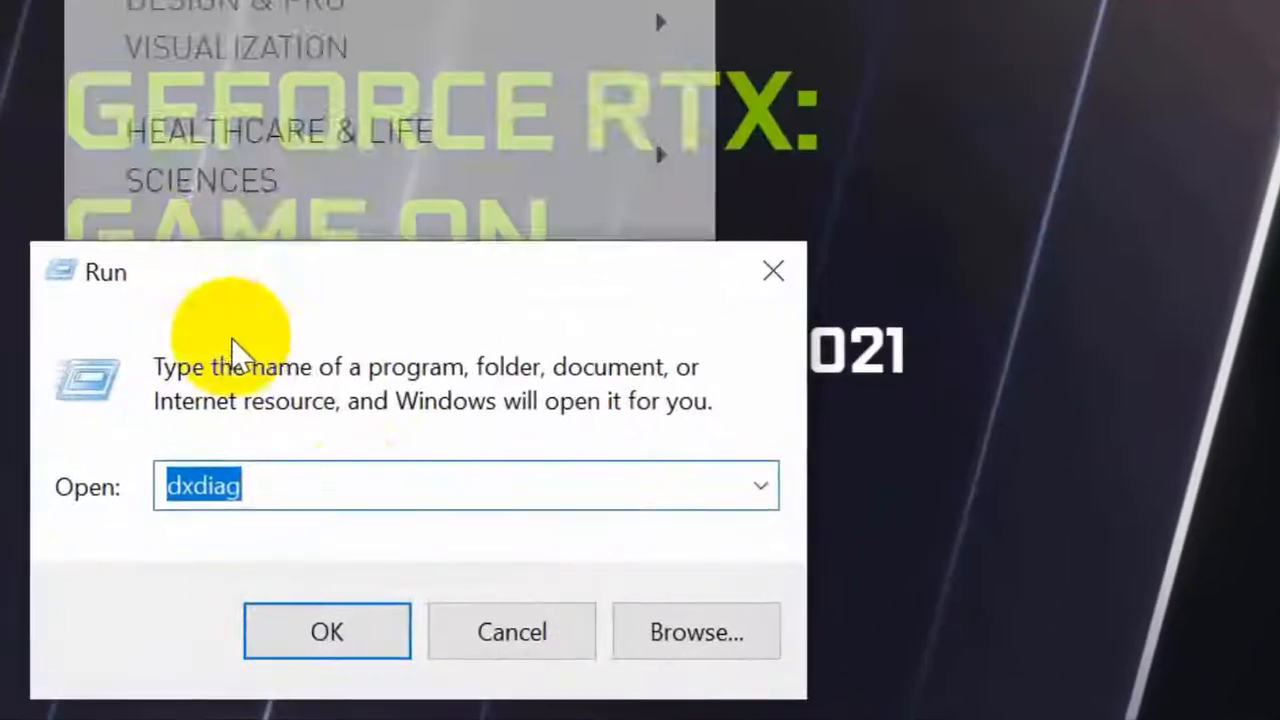
click(355, 495)
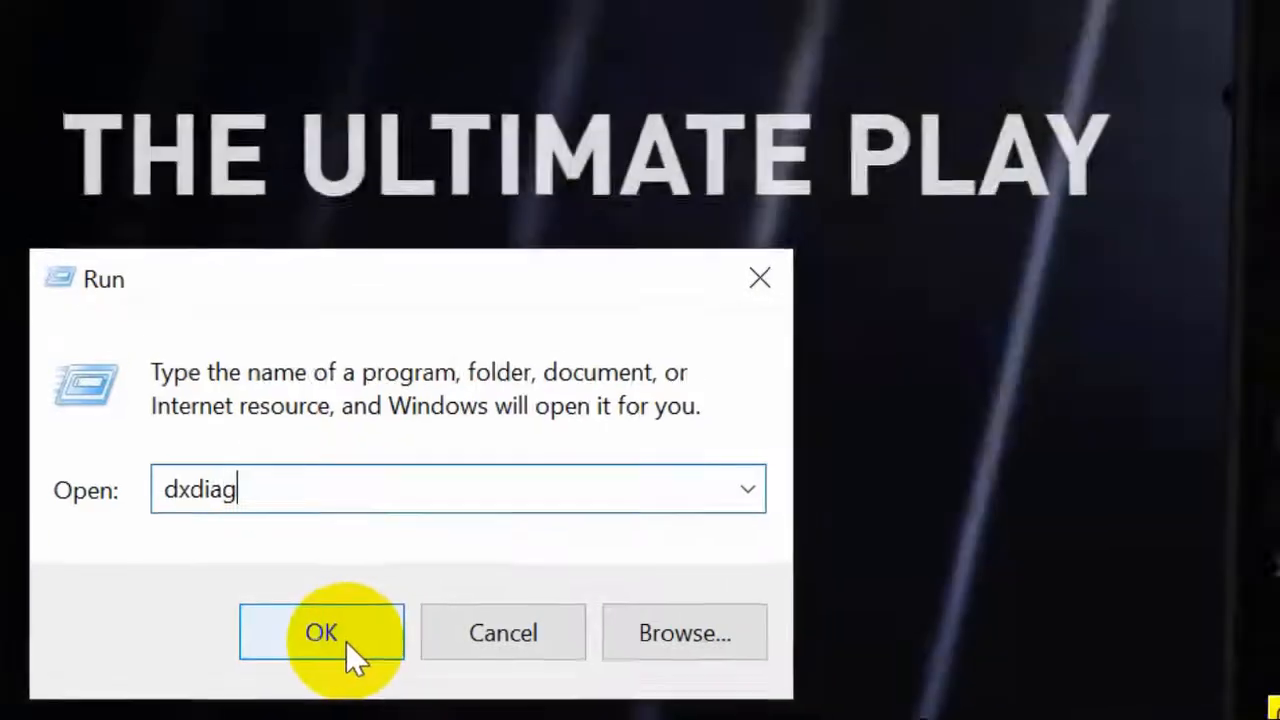
click(346, 642)
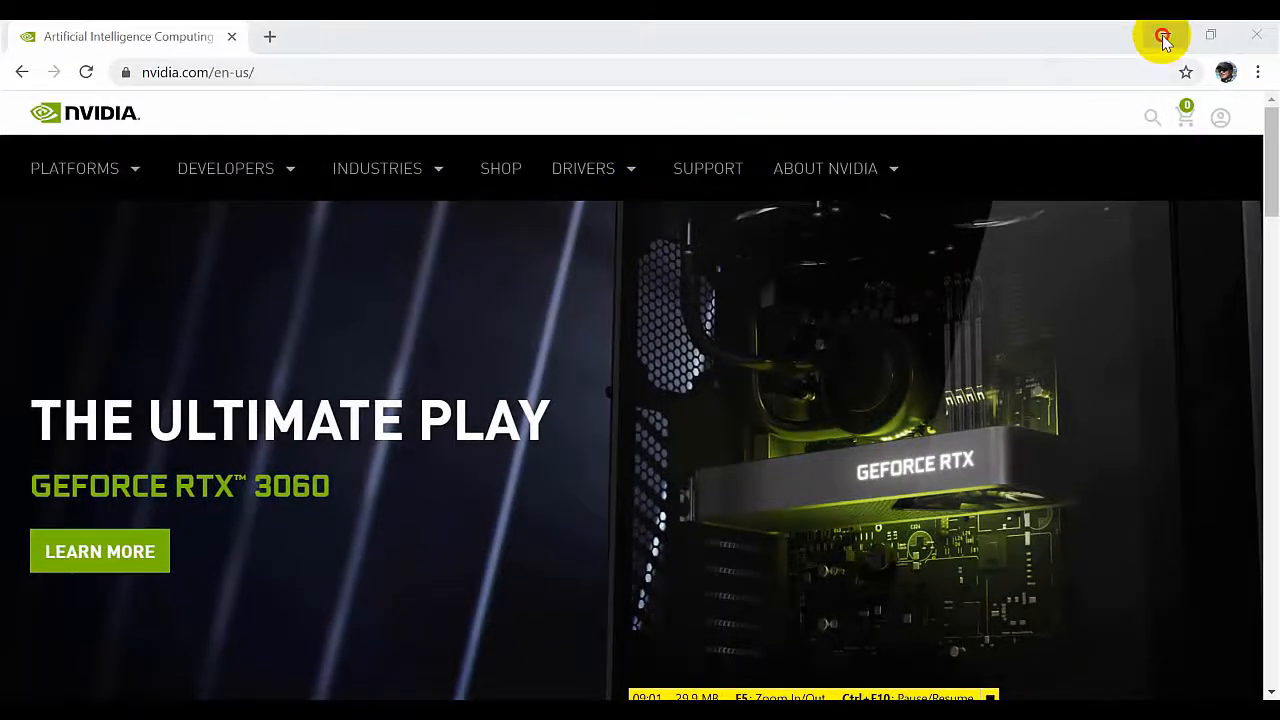
click(1163, 36)
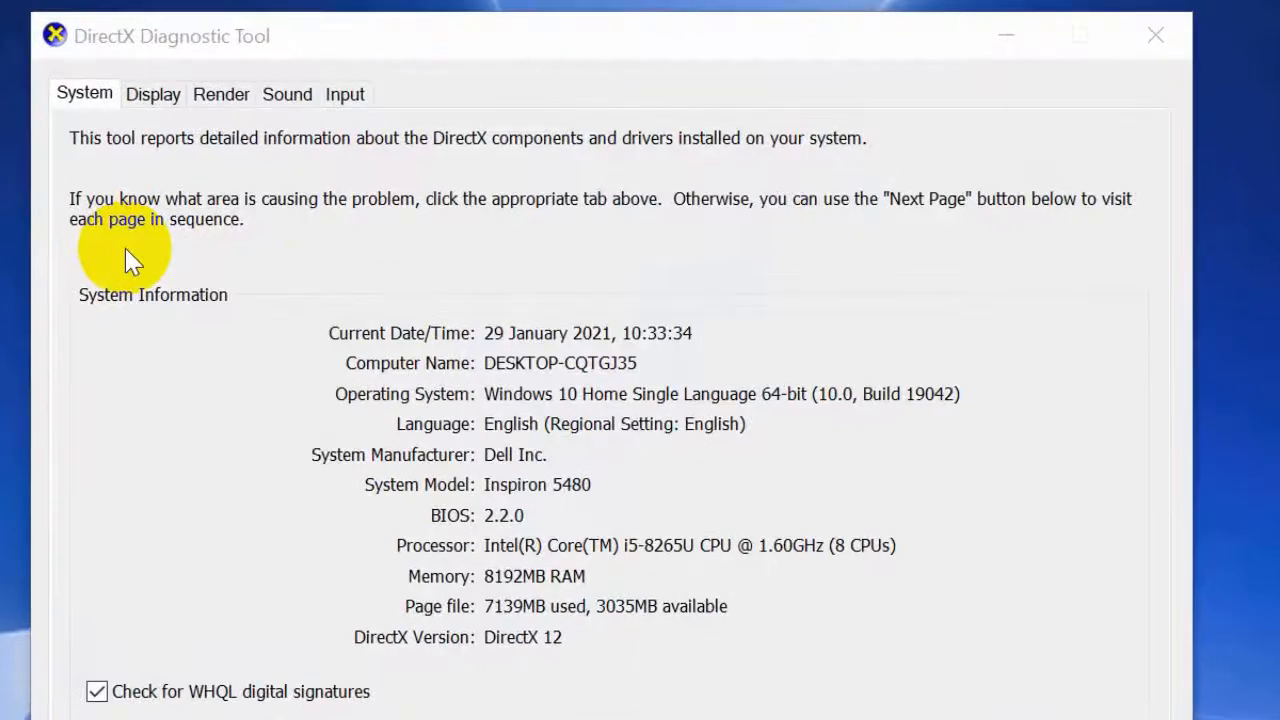
click(155, 95)
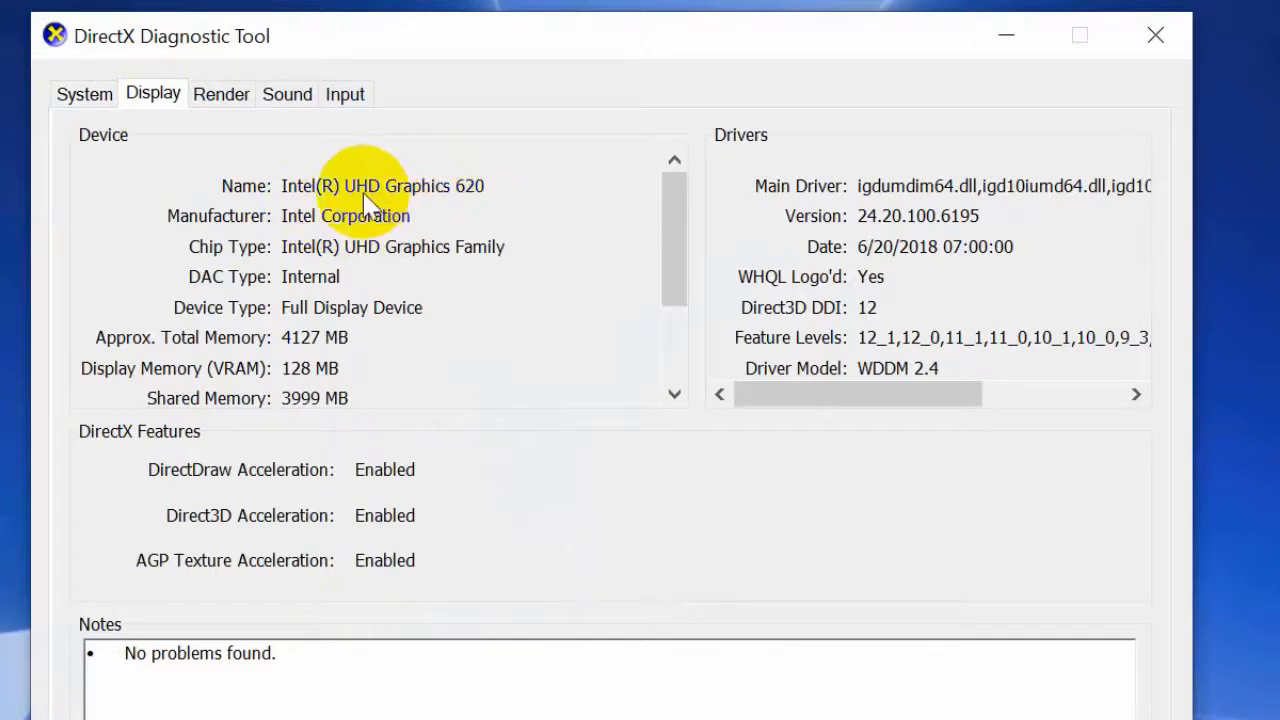
Check the graphics card details under Render in DirectX Diagnostic Tool and minimize the tool.
click(220, 100)
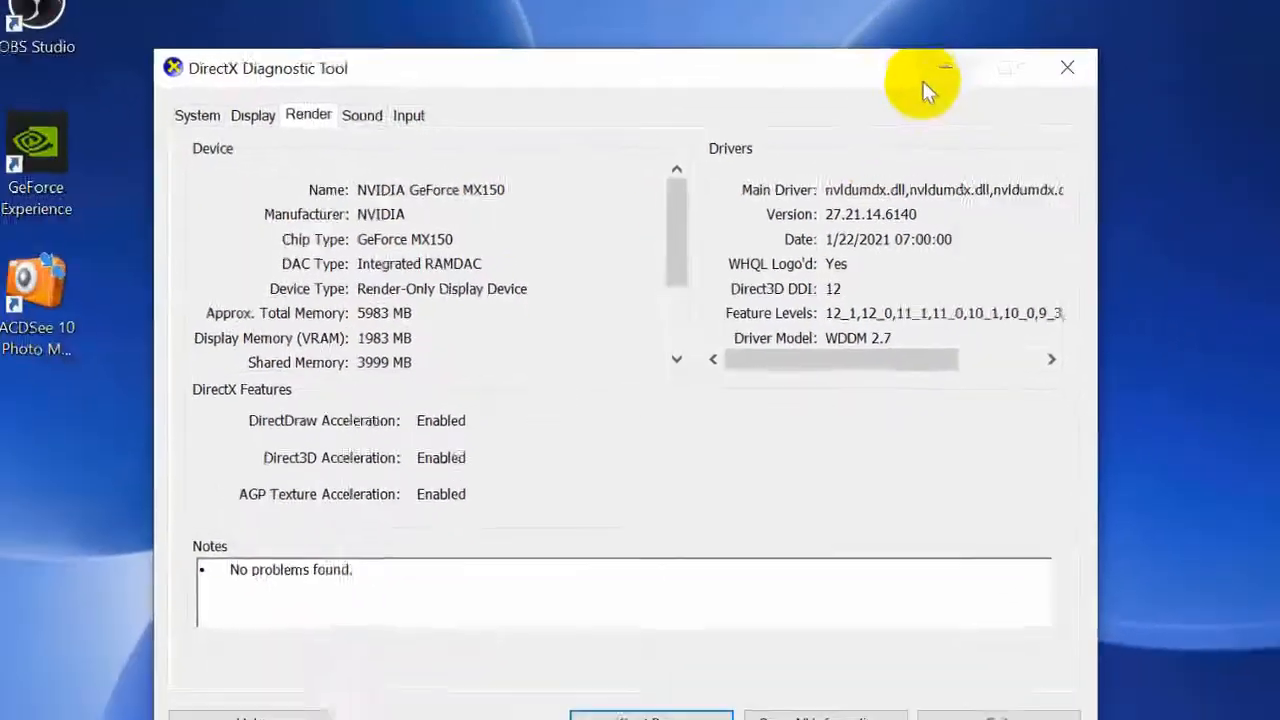
click(1155, 35)
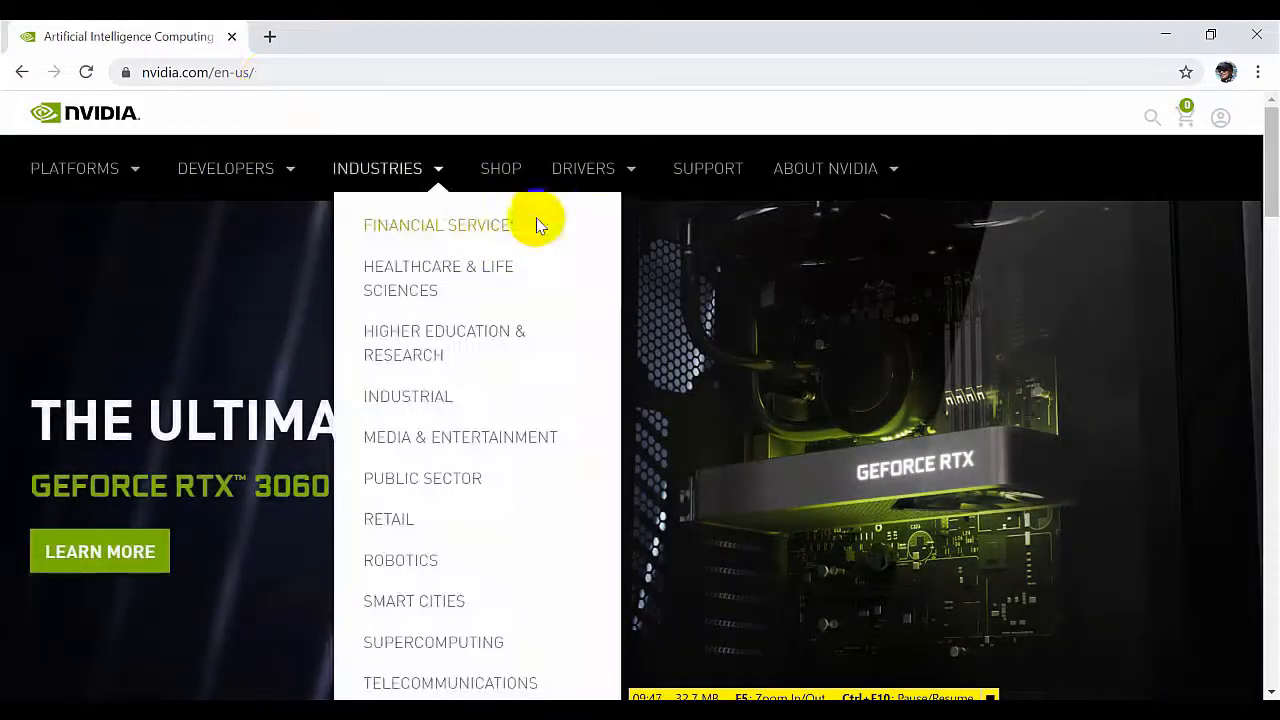
Return to the NVIDIA website in Google Chrome and open the manual search on its GeForce drivers page.
click(600, 182)
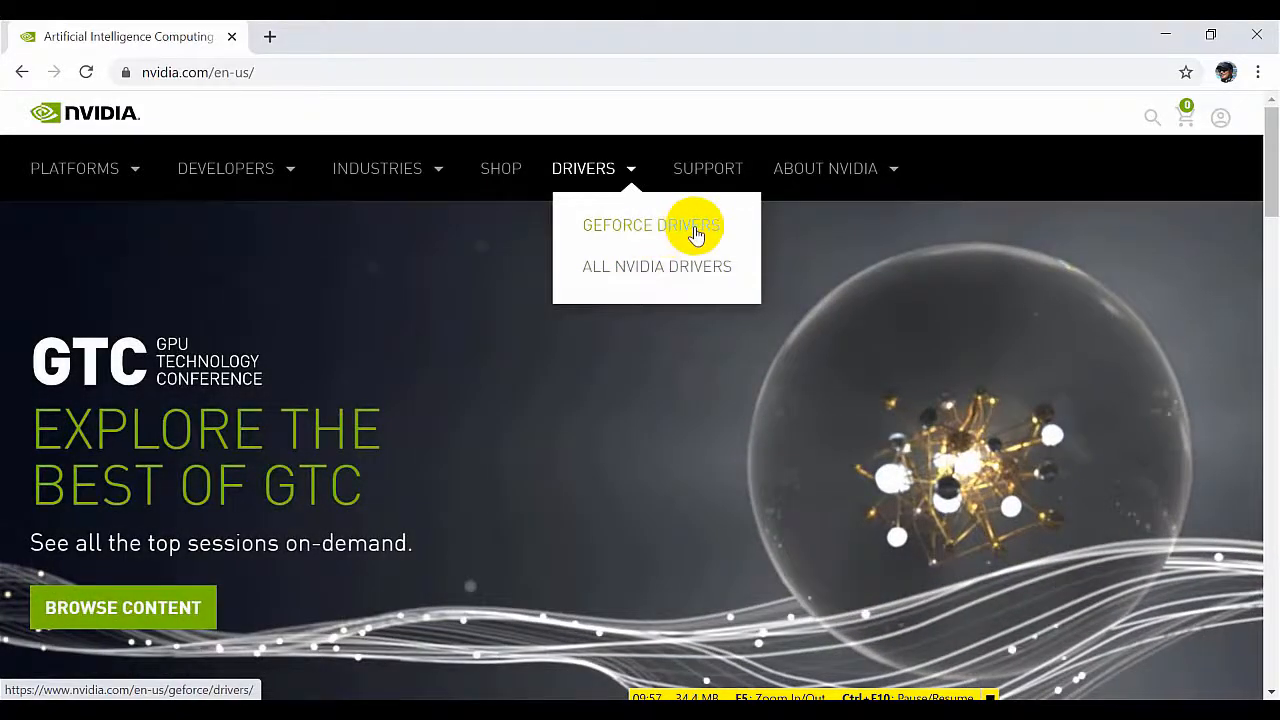
click(695, 231)
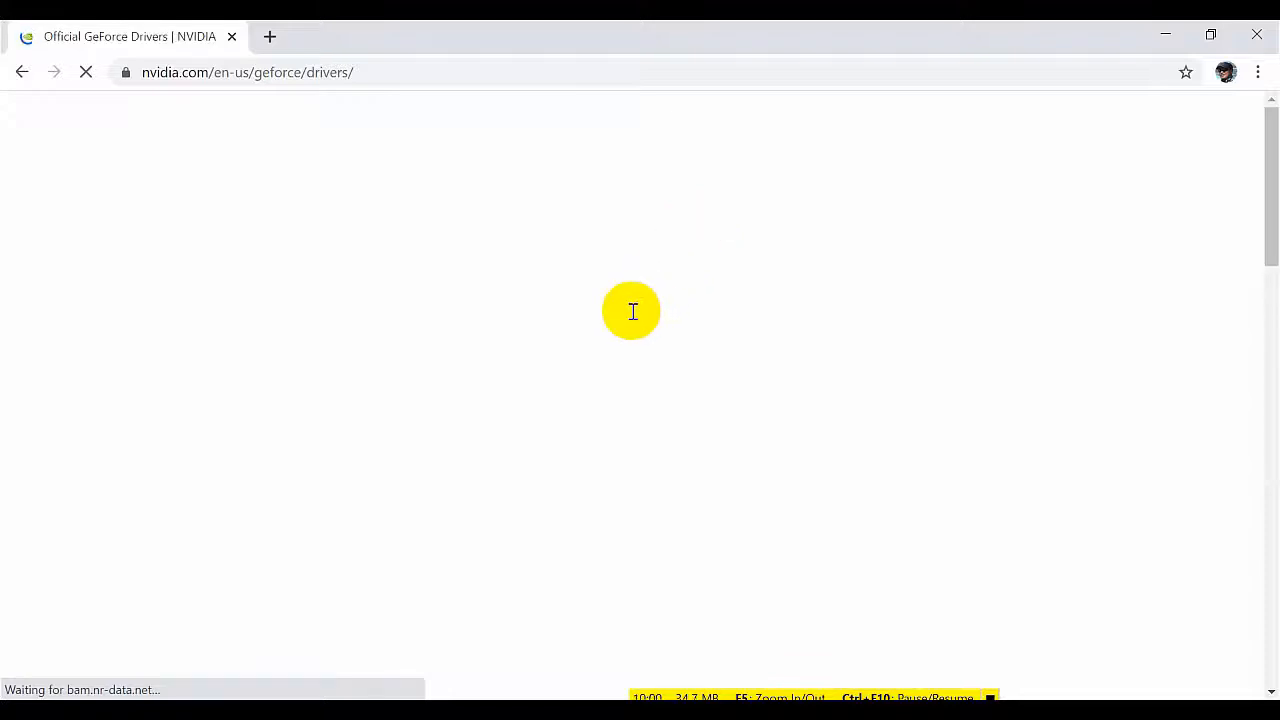
scroll(674, 380, down, 3)
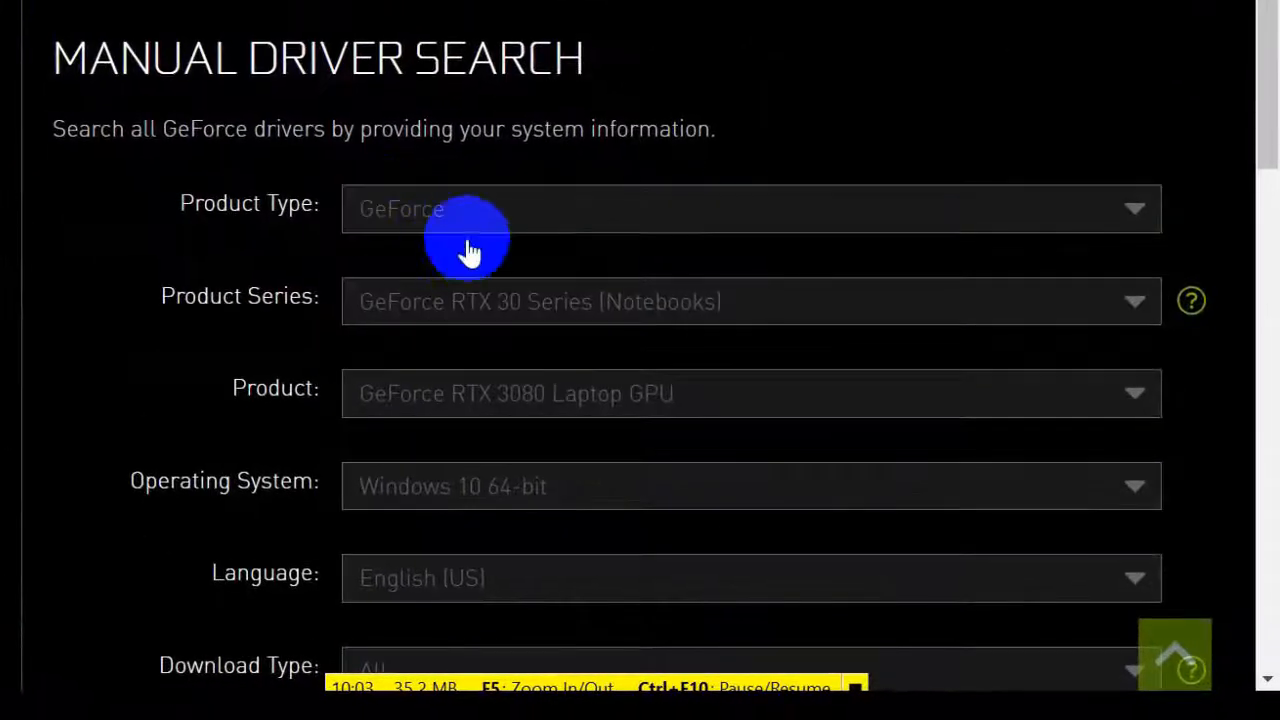
Fill in the manual driver search with GeForce, GeForce MX100 Series (Notebook), product GeForce MX150 and Windows 10 64-bit.
click(708, 344)
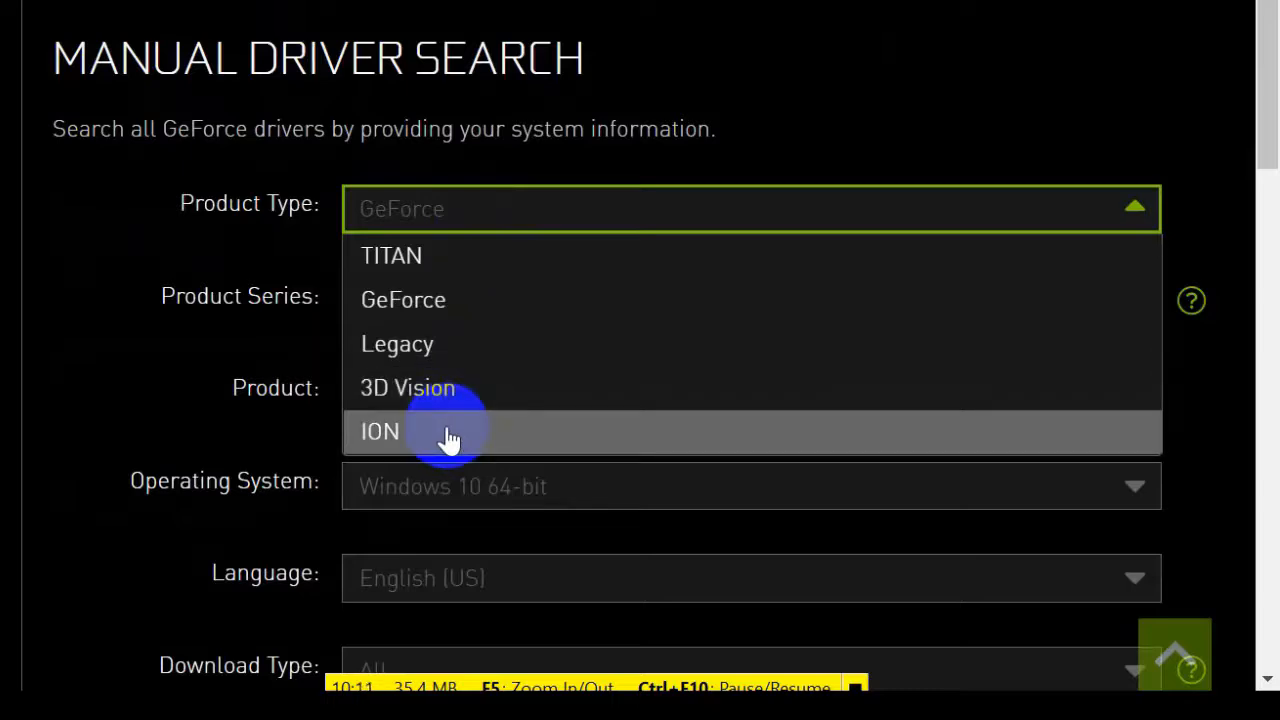
click(595, 313)
scroll(617, 337, down, 2)
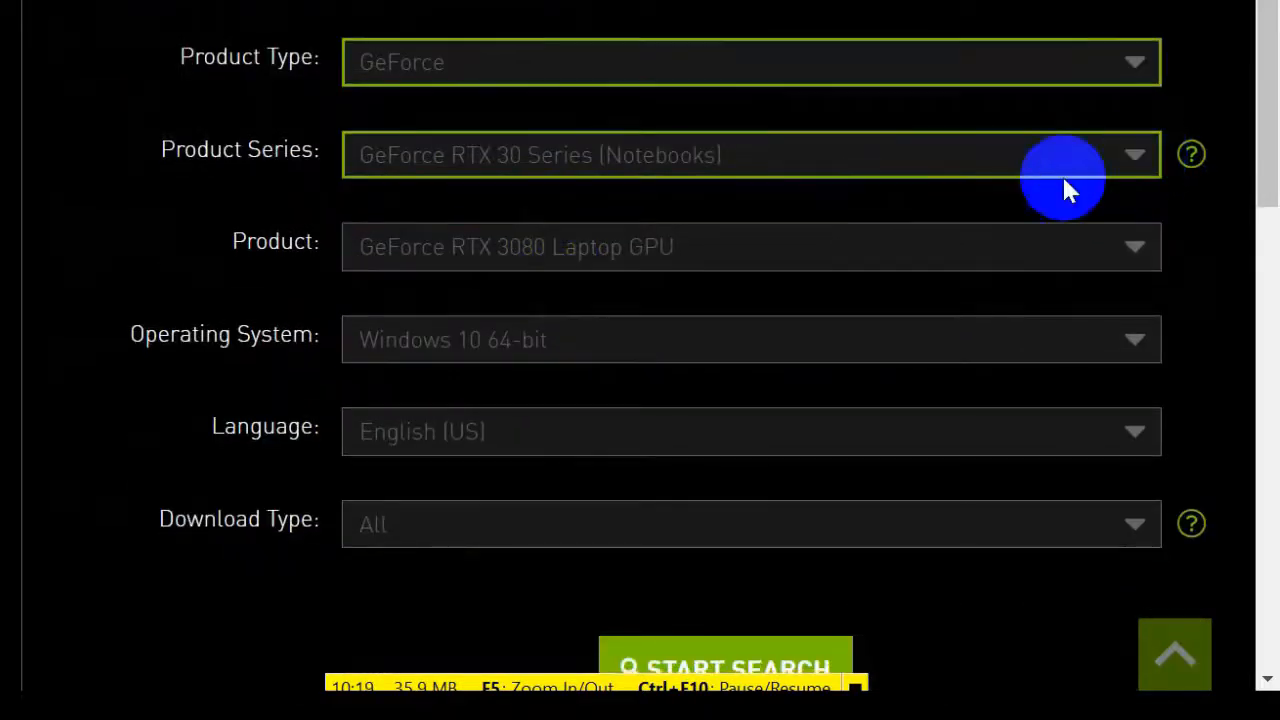
click(1133, 165)
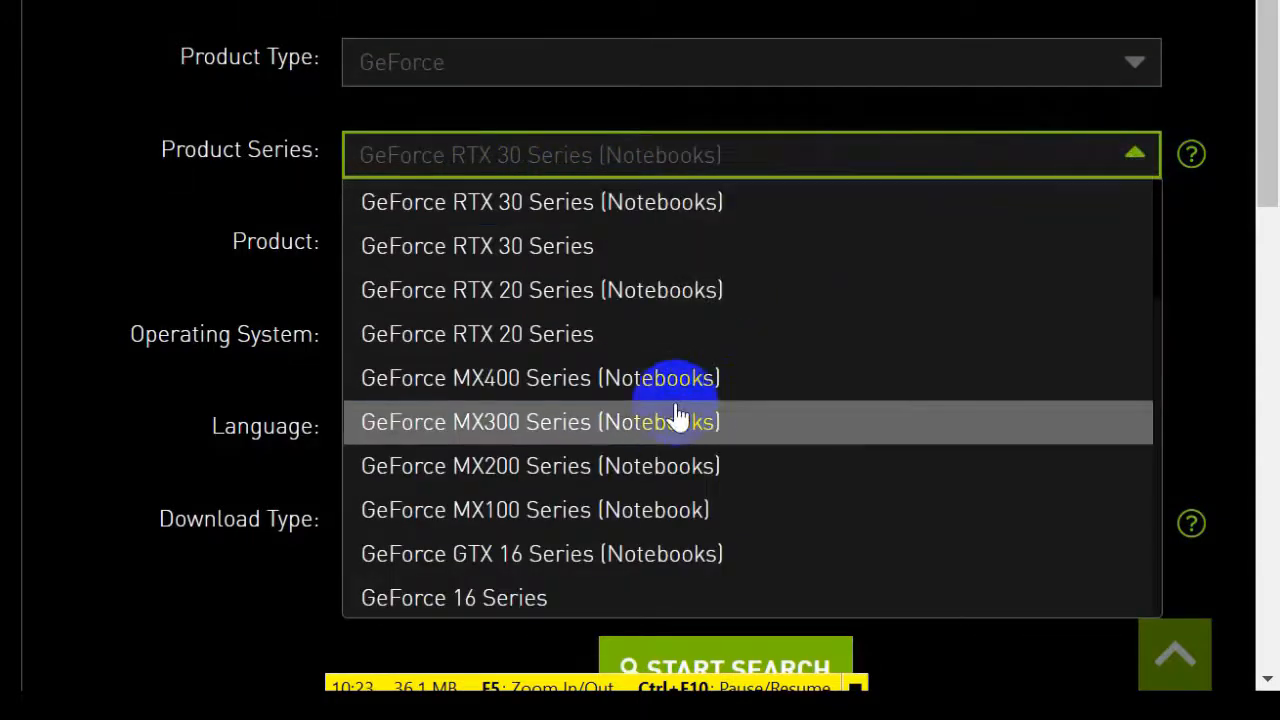
click(525, 517)
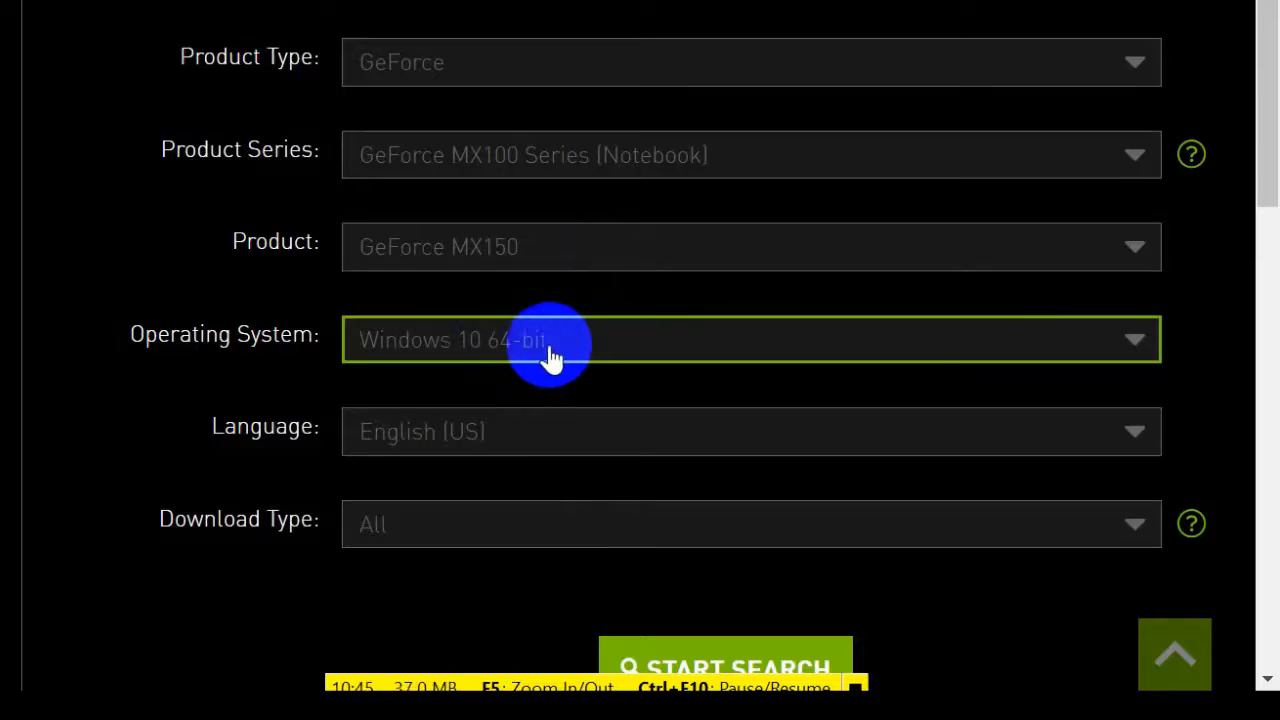
click(1127, 352)
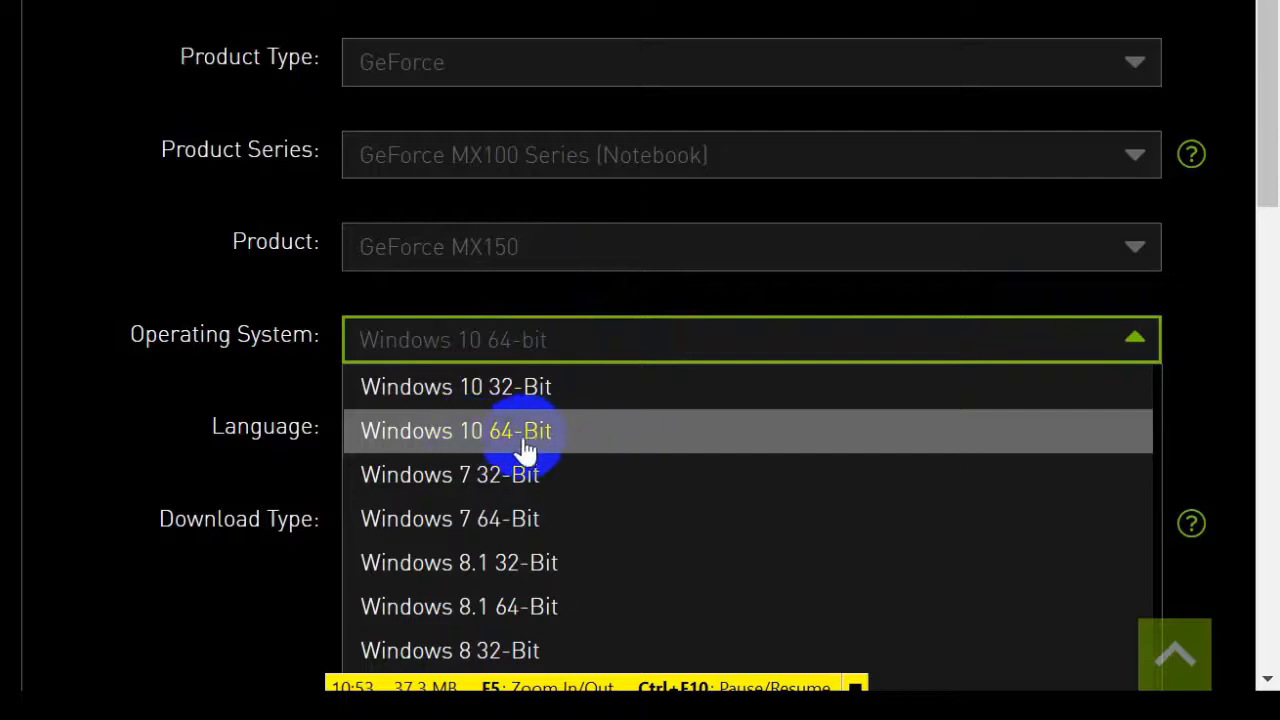
click(600, 449)
scroll(730, 401, down, 2)
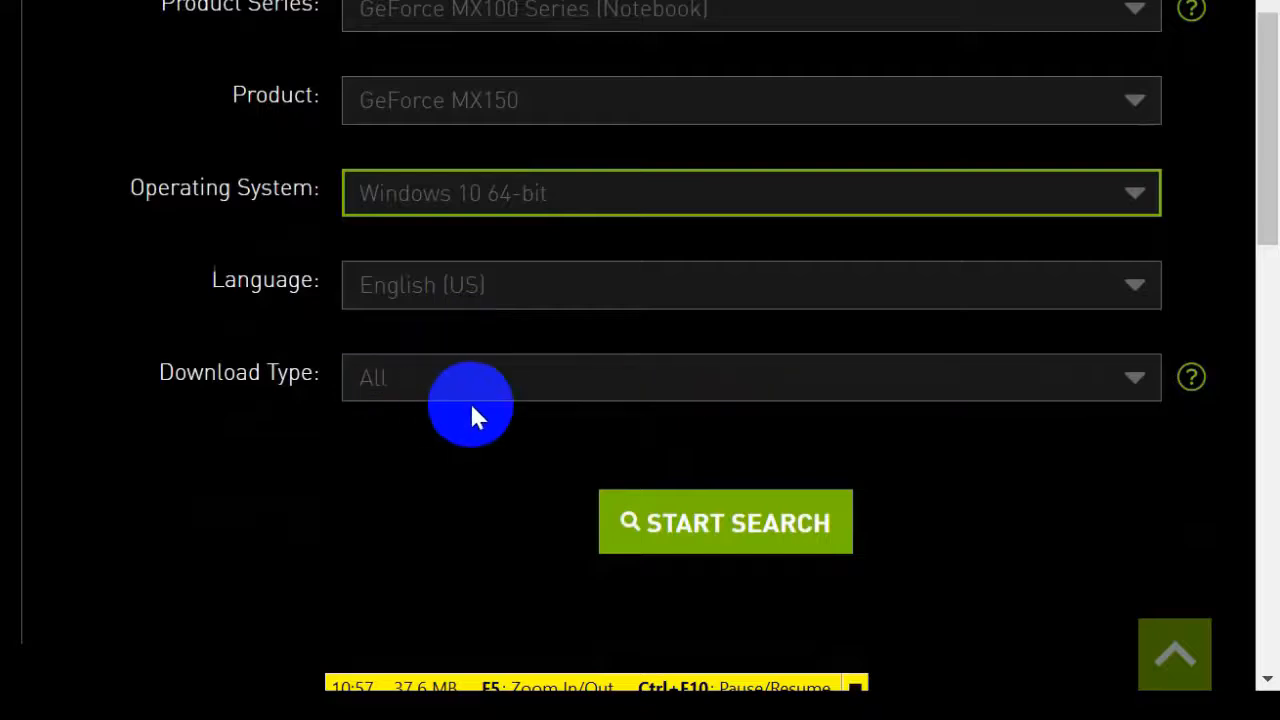
Set the download type to Studio Driver, search for matching drivers and check the results.
scroll(471, 414, down, 2)
click(1133, 238)
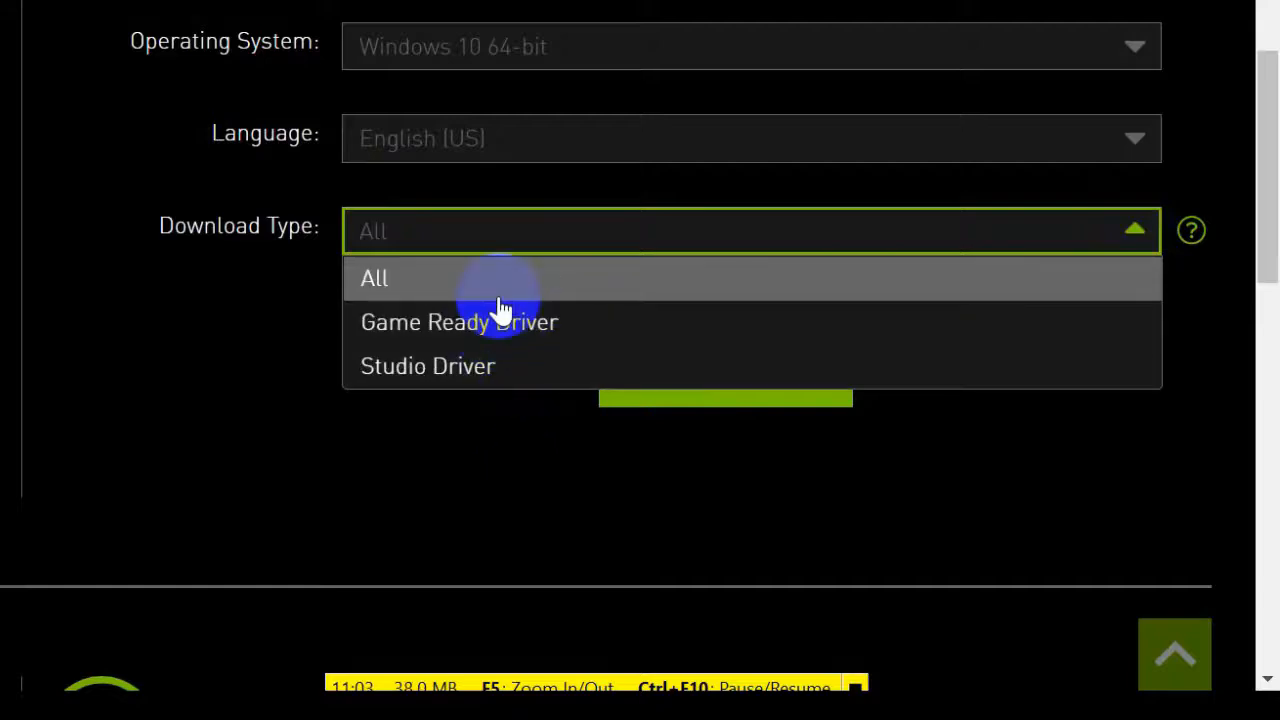
click(557, 384)
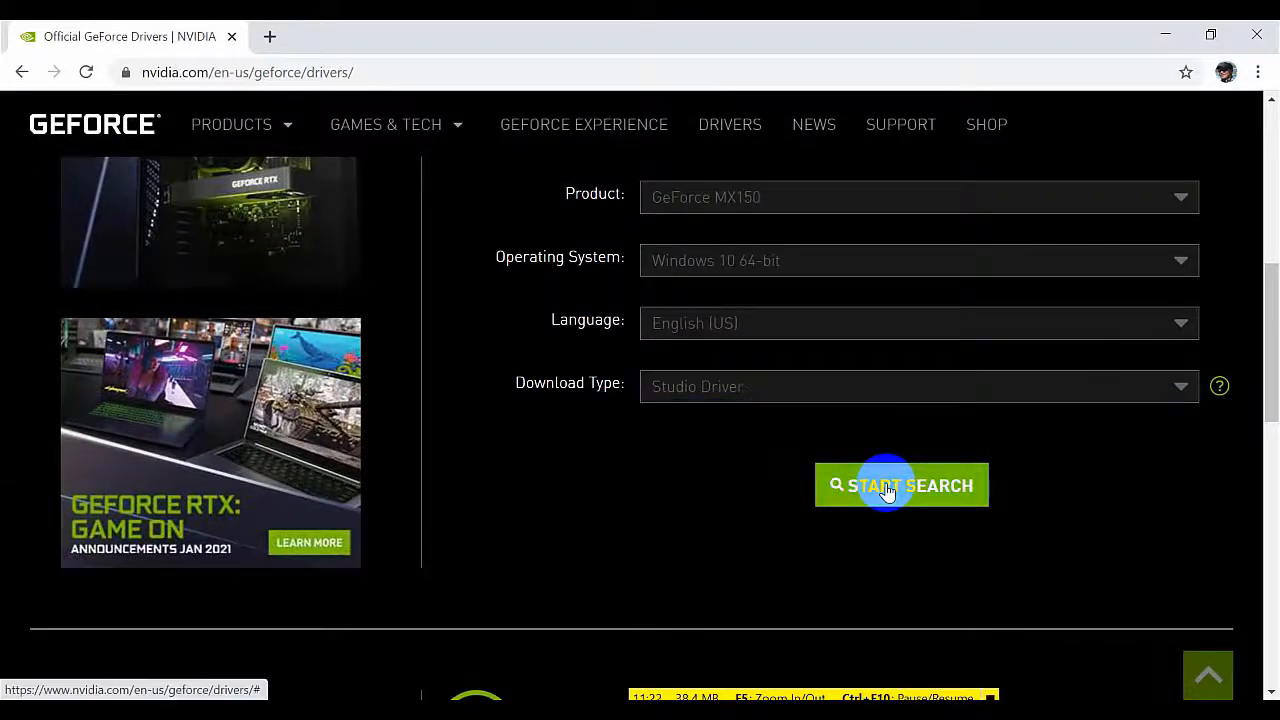
click(887, 487)
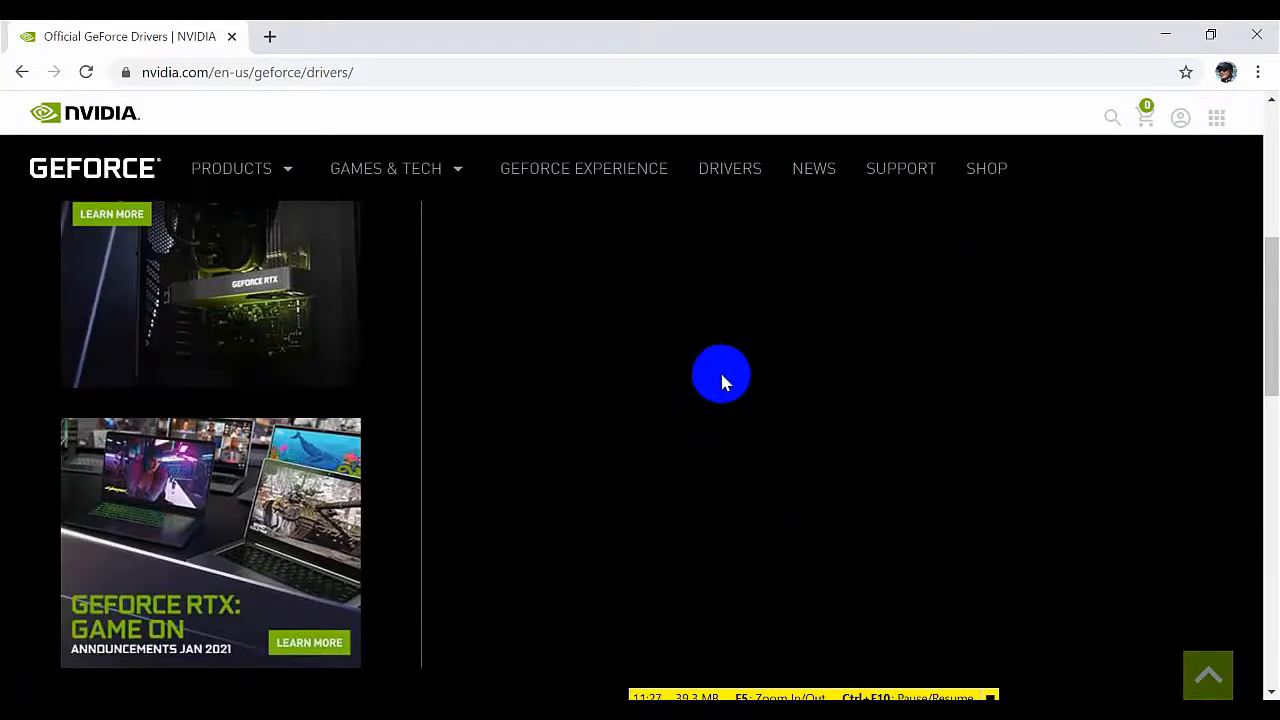
scroll(736, 388, down, 4)
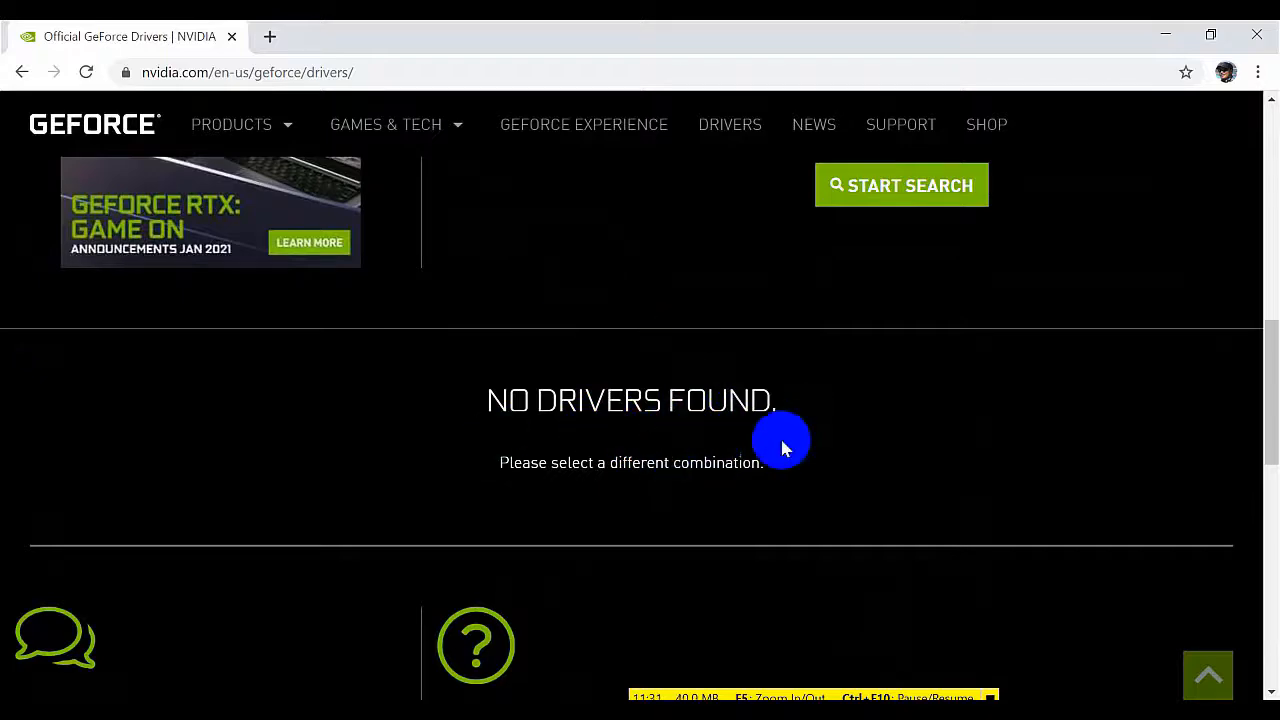
scroll(783, 448, up, 4)
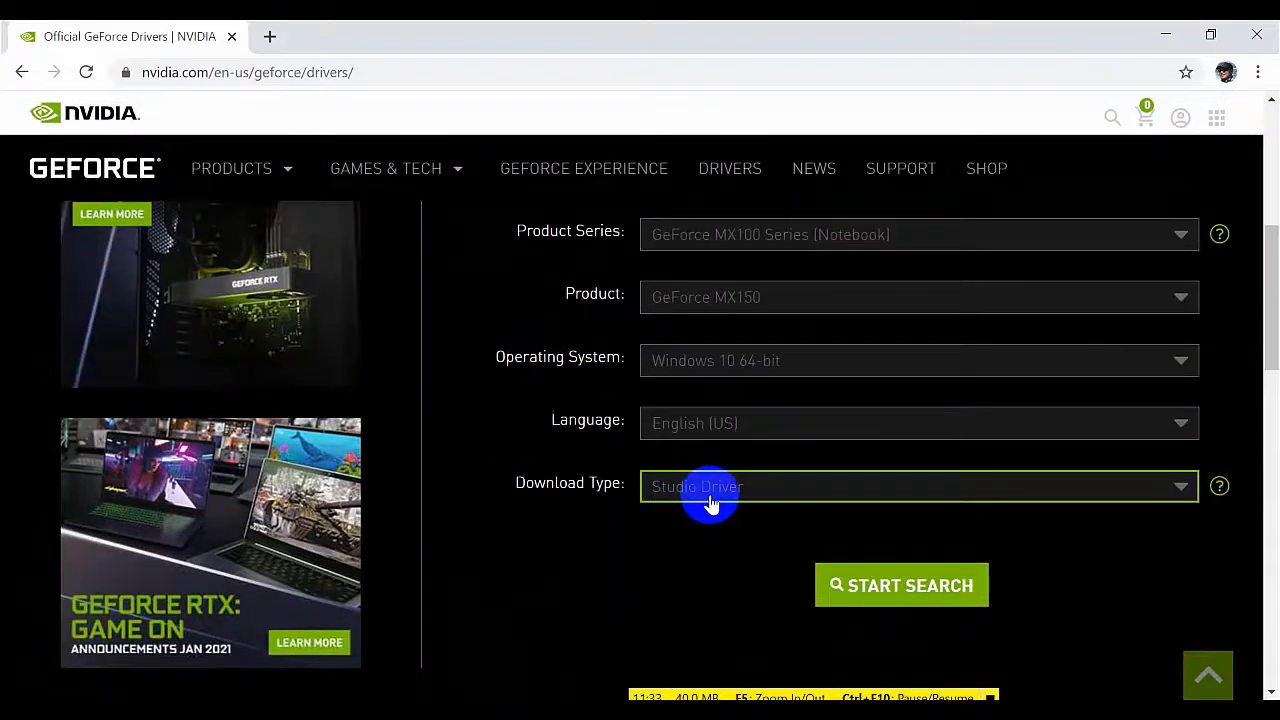
Set the download type to Game Ready Driver and search for matching drivers.
click(1182, 490)
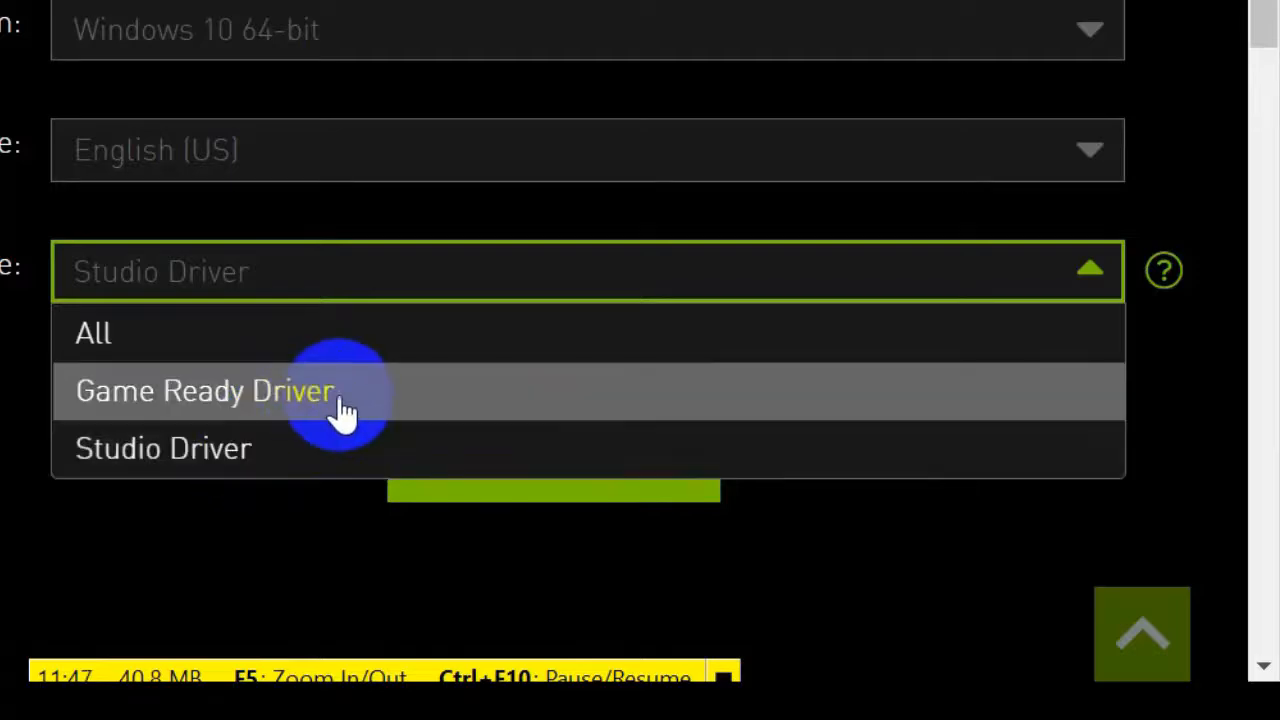
click(394, 400)
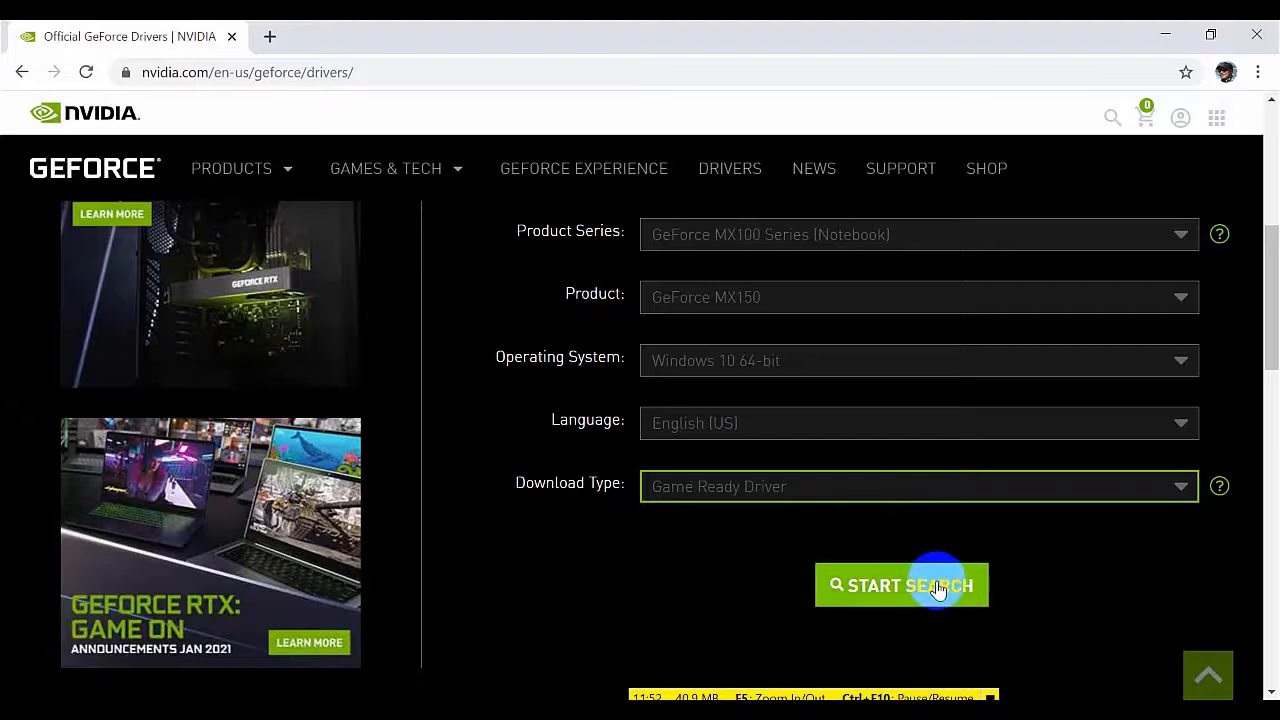
click(906, 591)
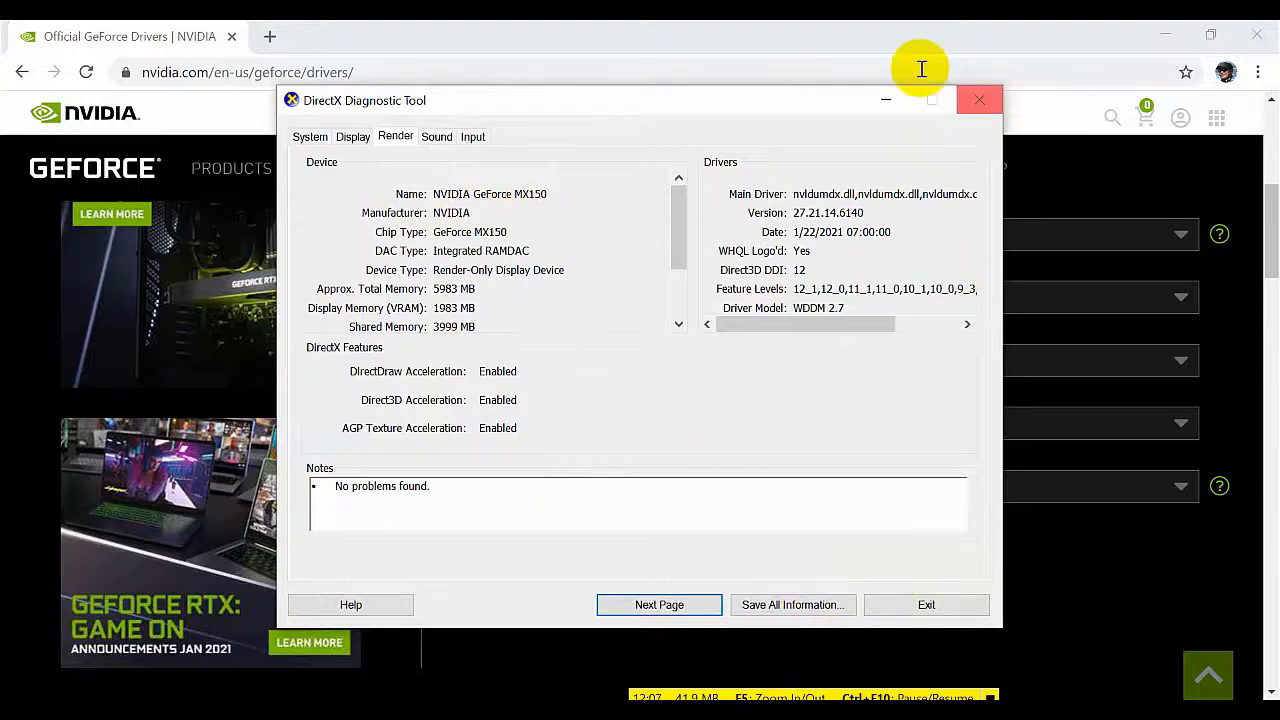
Minimize DirectX Diagnostic Tool and look over the Game Ready Driver results with their versions and release dates.
click(885, 108)
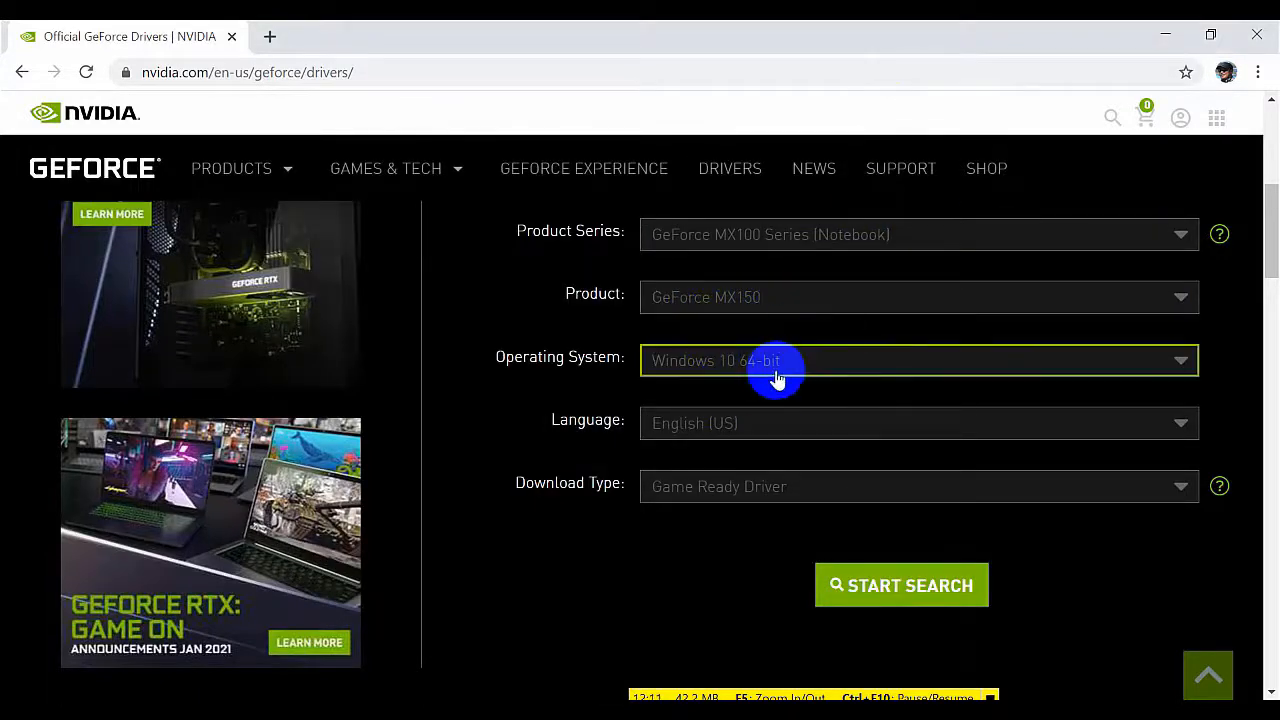
scroll(820, 503, down, 3)
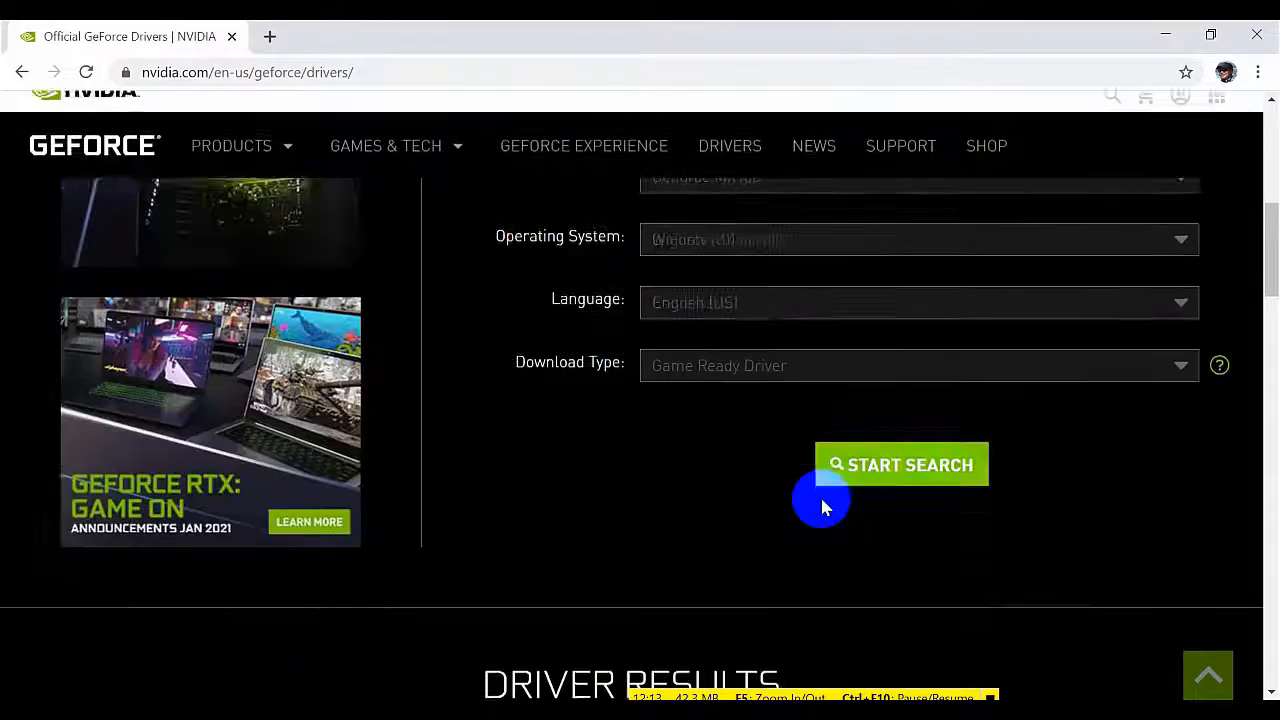
scroll(820, 495, down, 3)
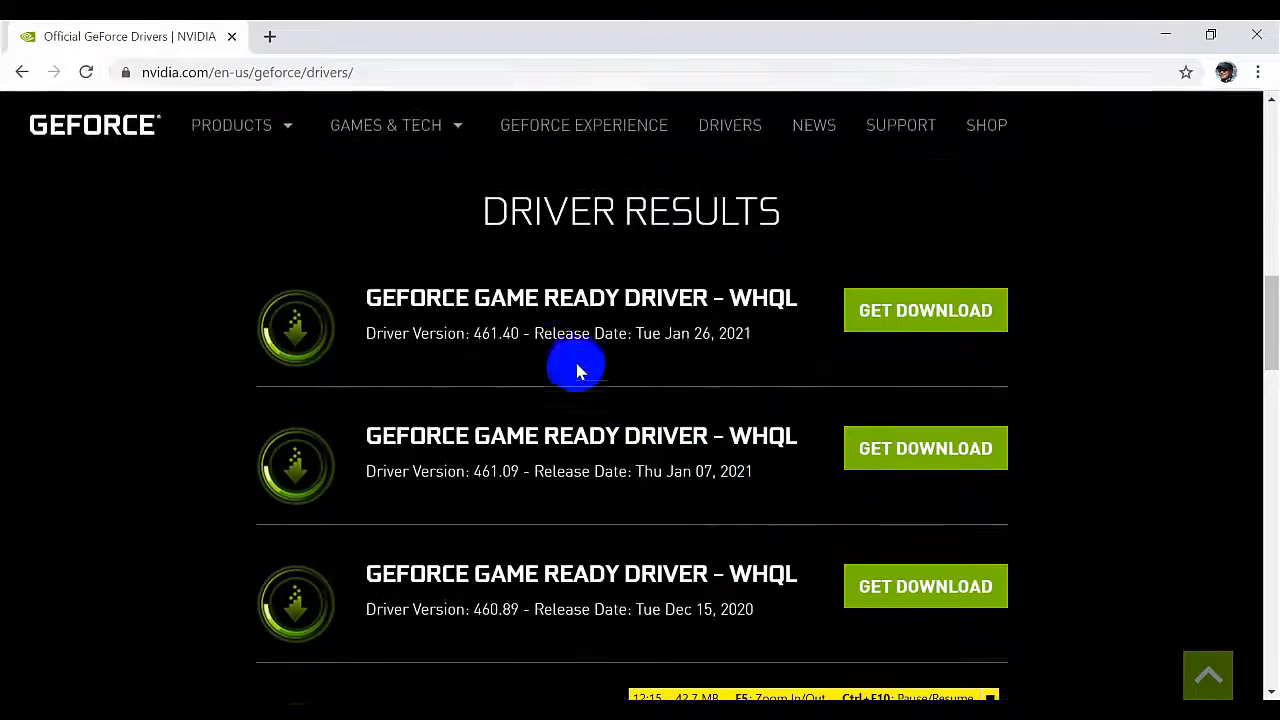
scroll(717, 368, up, 1)
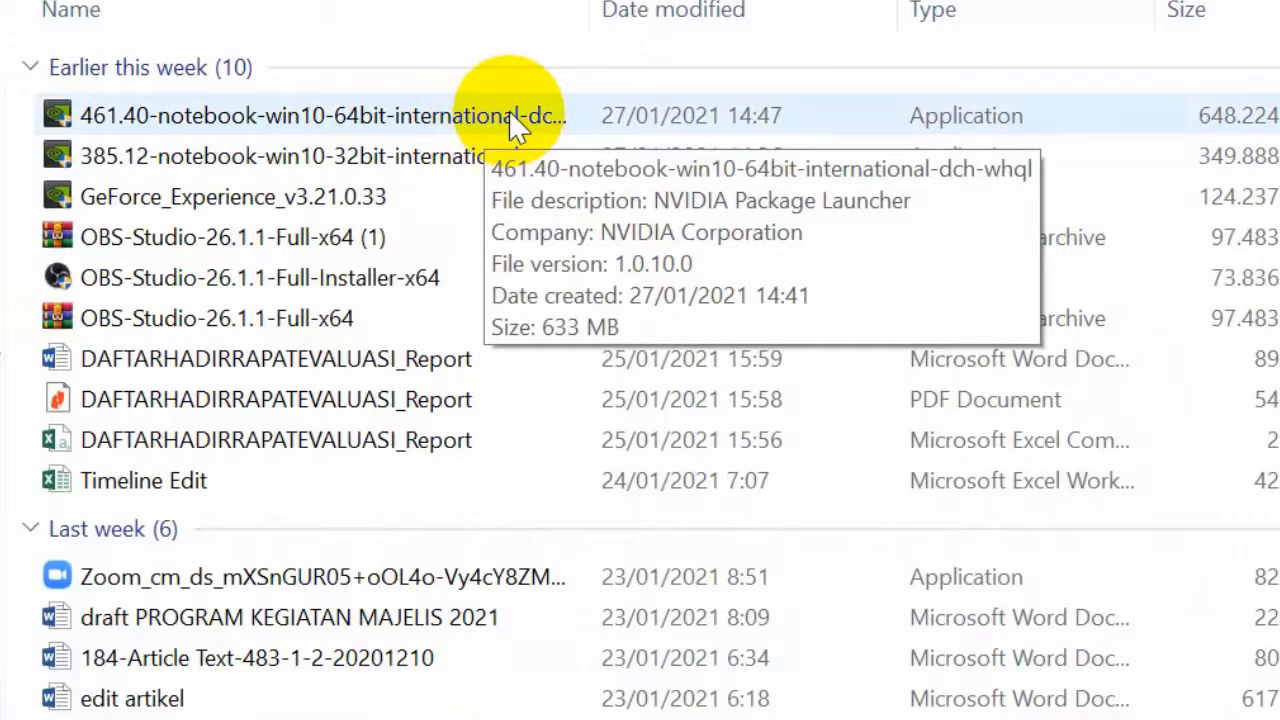
Start the 461.40 Windows 10 64-bit notebook driver package from Downloads with its default extraction path and cancel the extraction.
double_click(513, 120)
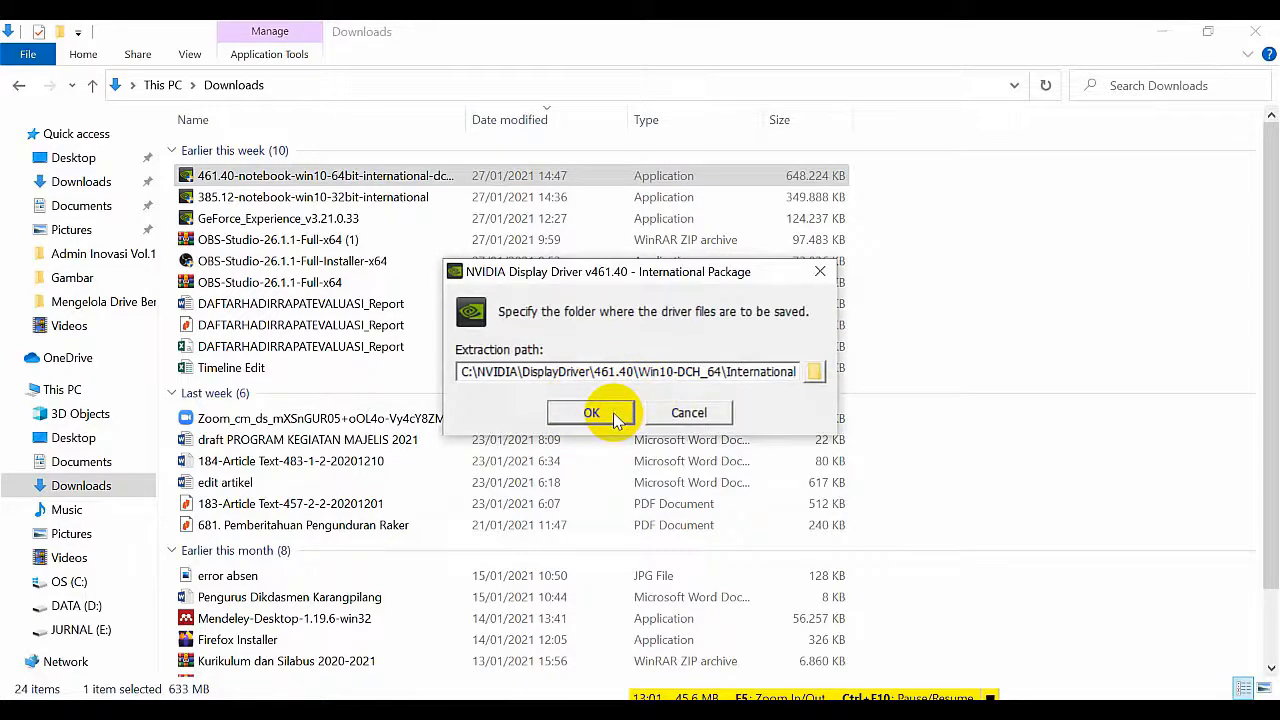
click(614, 412)
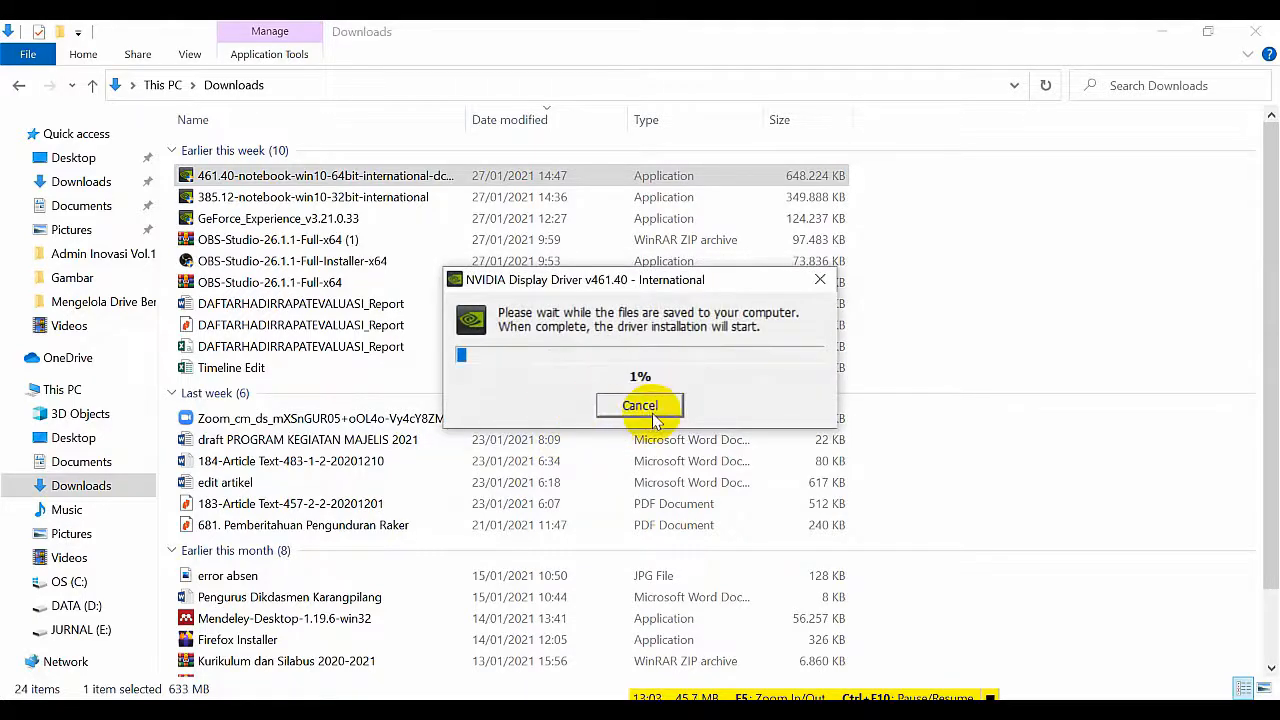
click(654, 414)
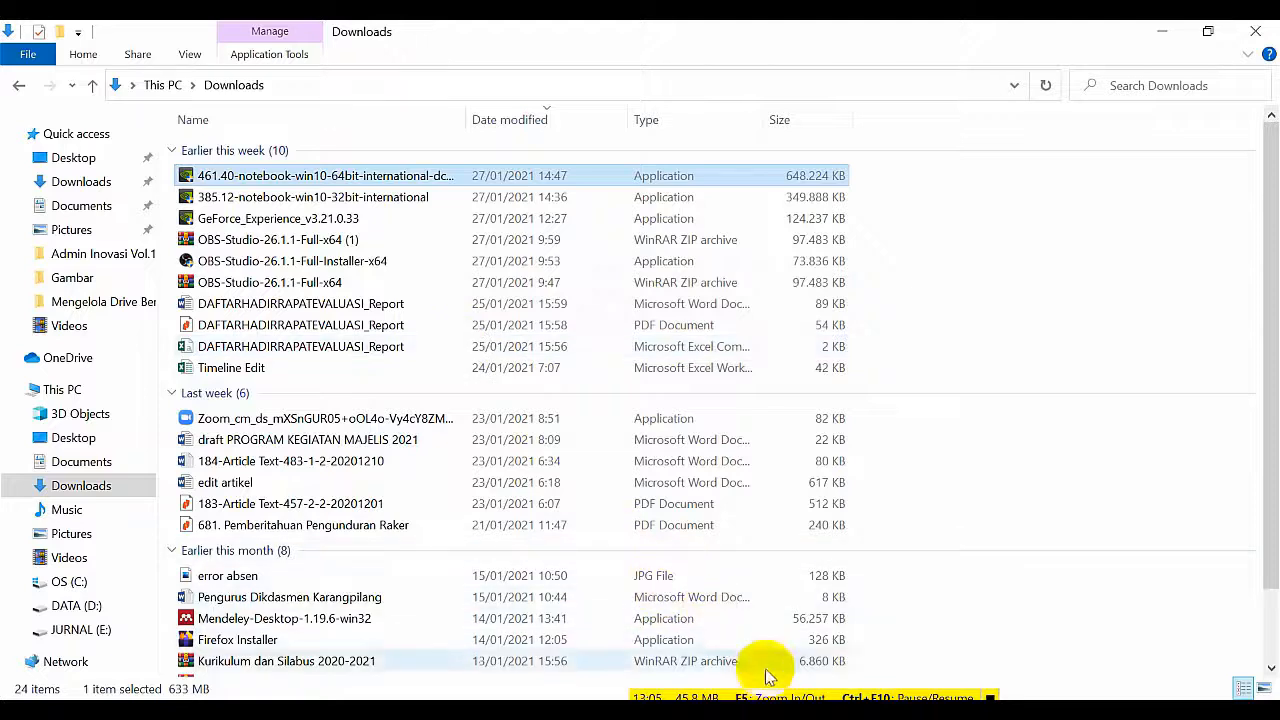
Minimize File Explorer and Chrome and open NVIDIA Control Panel from the desktop's context options.
click(1162, 38)
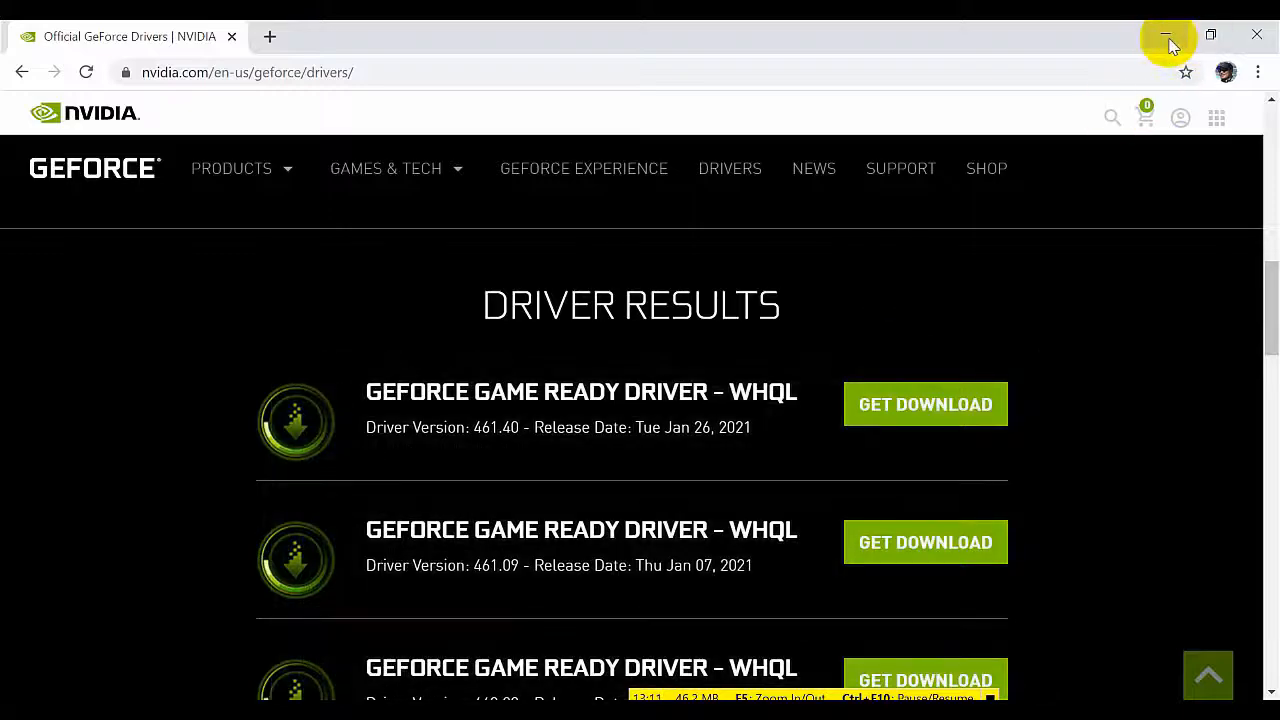
click(1162, 36)
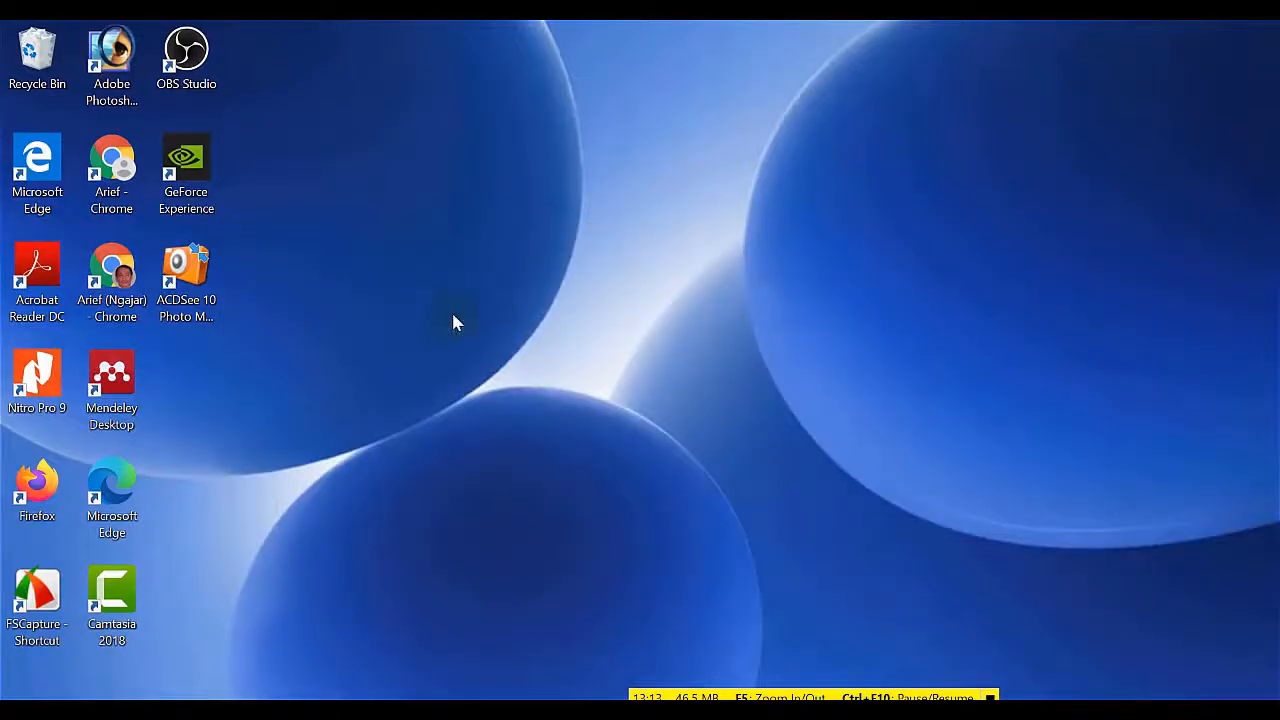
right_click(520, 243)
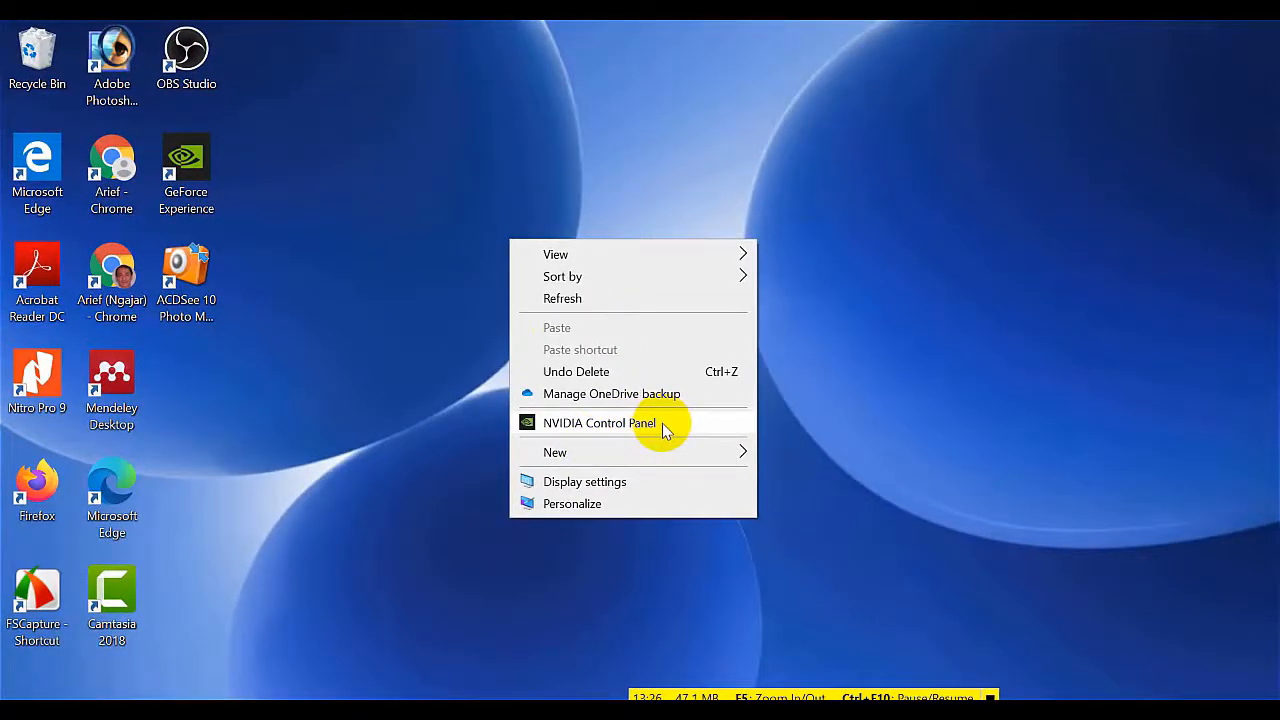
click(663, 425)
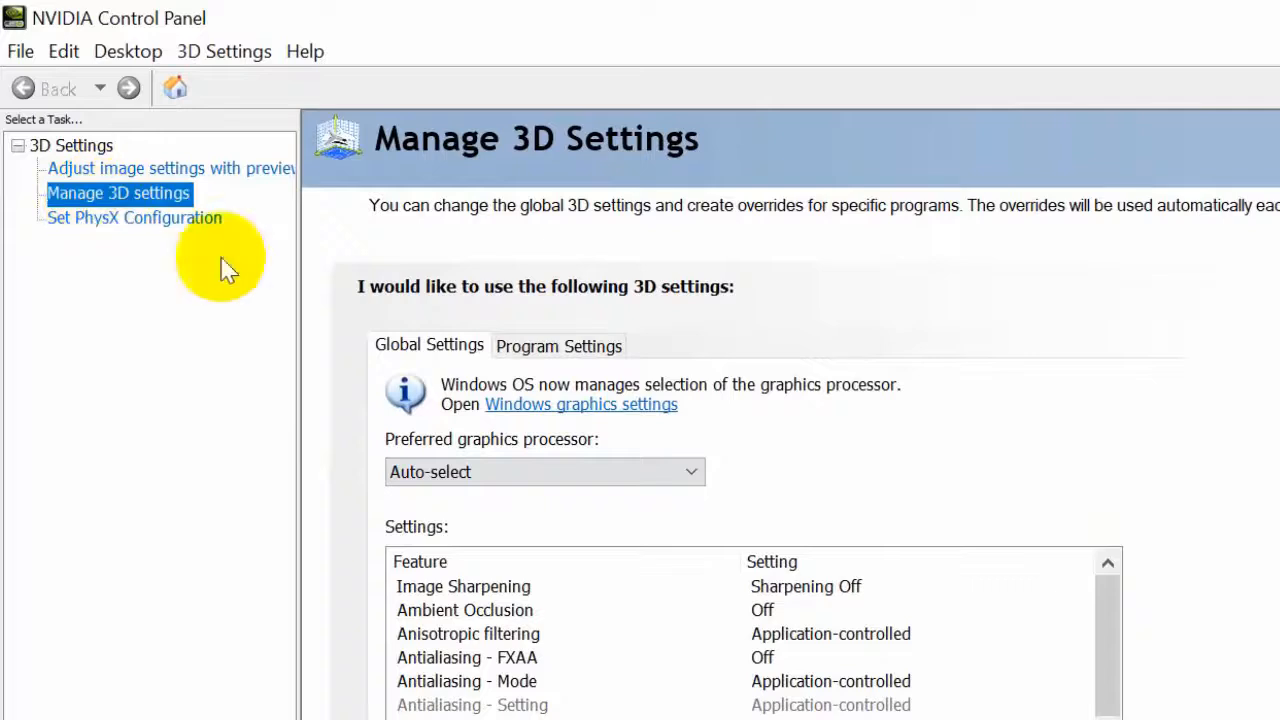
In the program-specific 3D settings, set the preferred graphics processor for OBS Studio (bin/64bit/obs64.exe) to Integrated graphics.
click(570, 348)
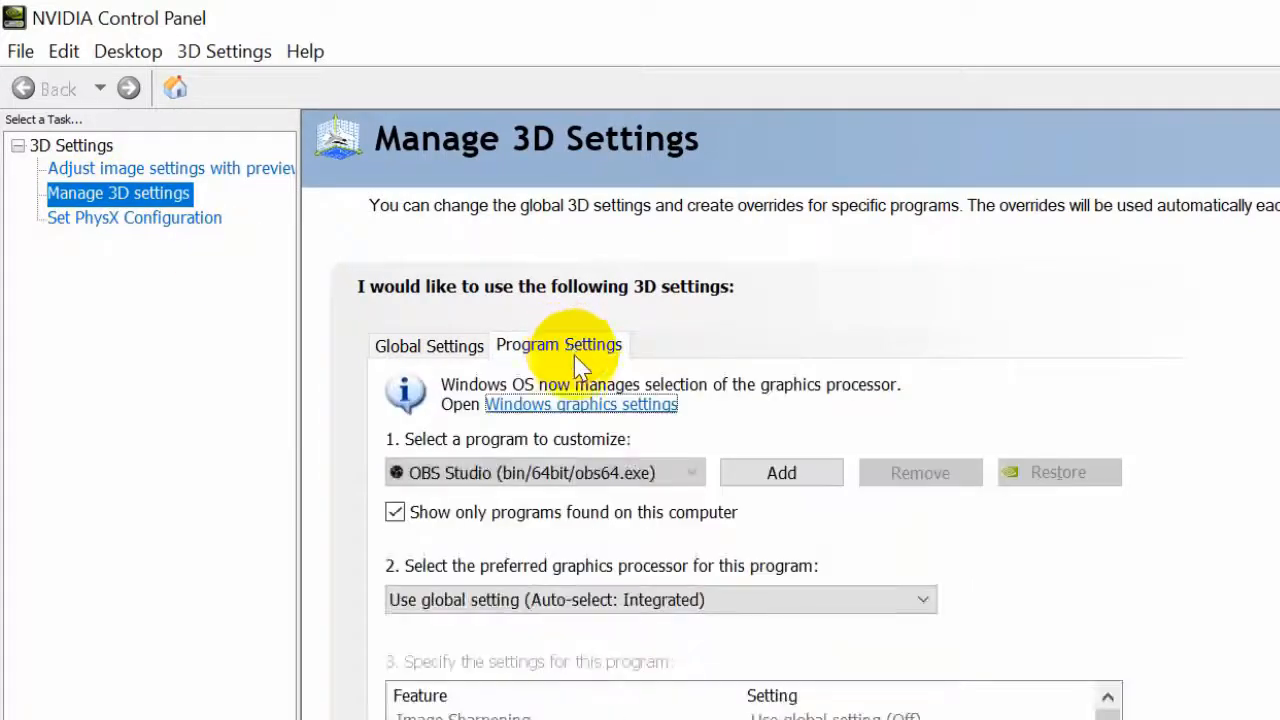
click(690, 474)
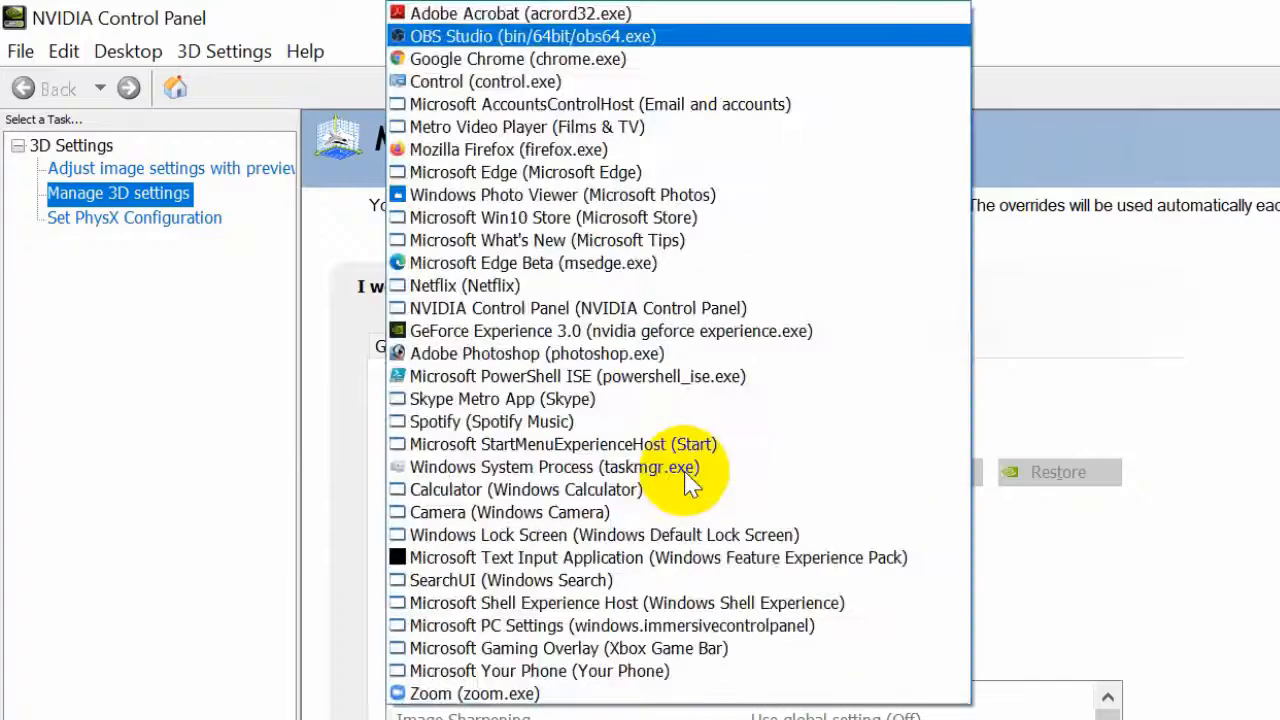
click(630, 40)
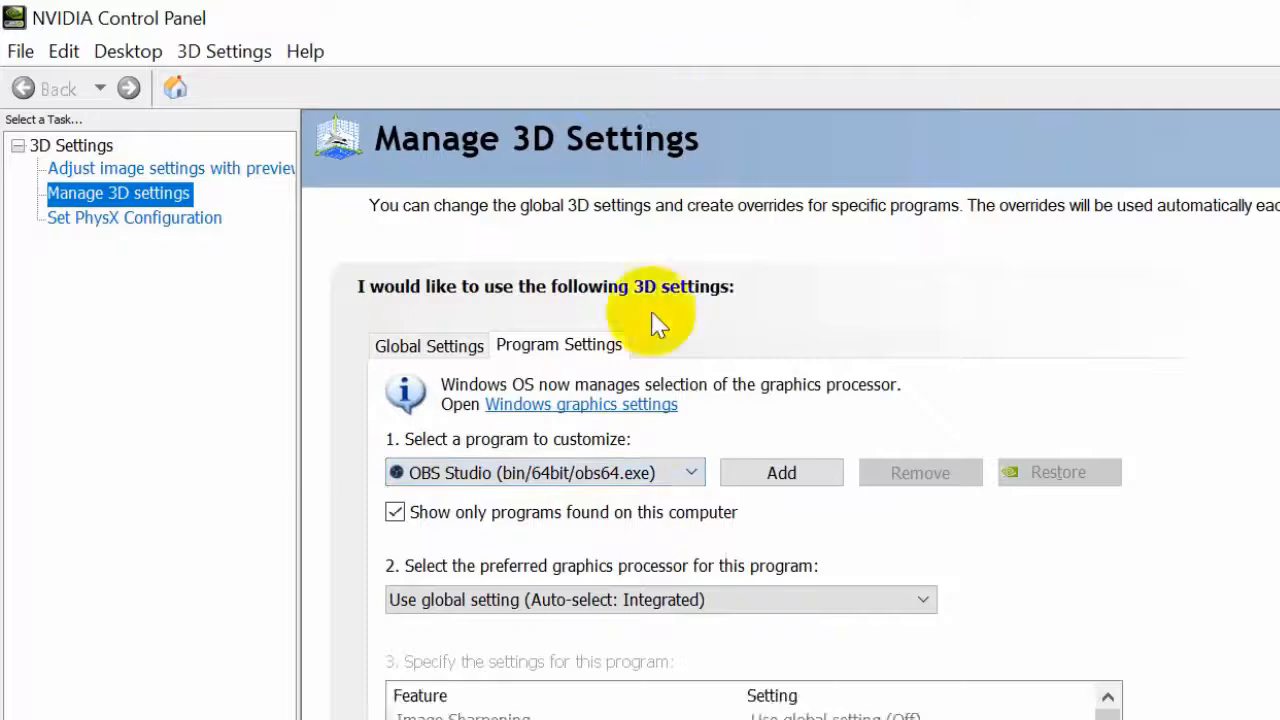
click(908, 599)
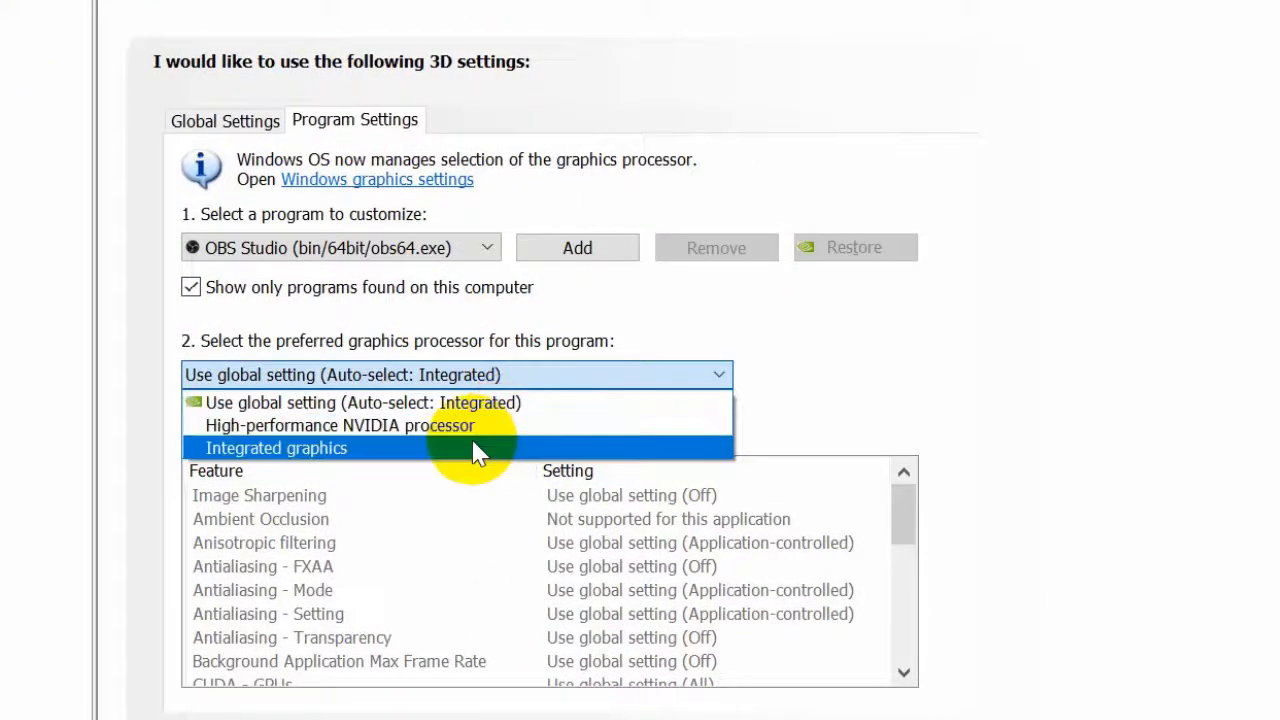
click(391, 450)
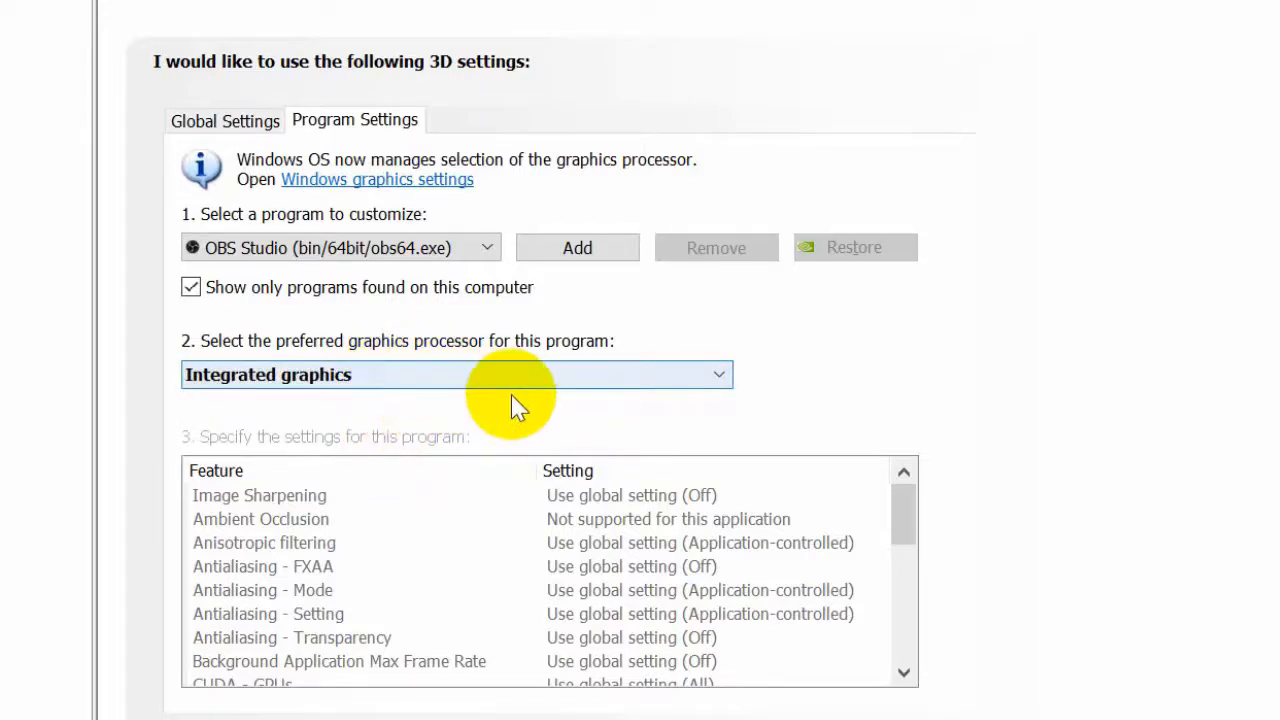
Change the preferred graphics processor for OBS Studio to High-performance NVIDIA processor in the program-specific 3D settings.
scroll(514, 405, down, 1)
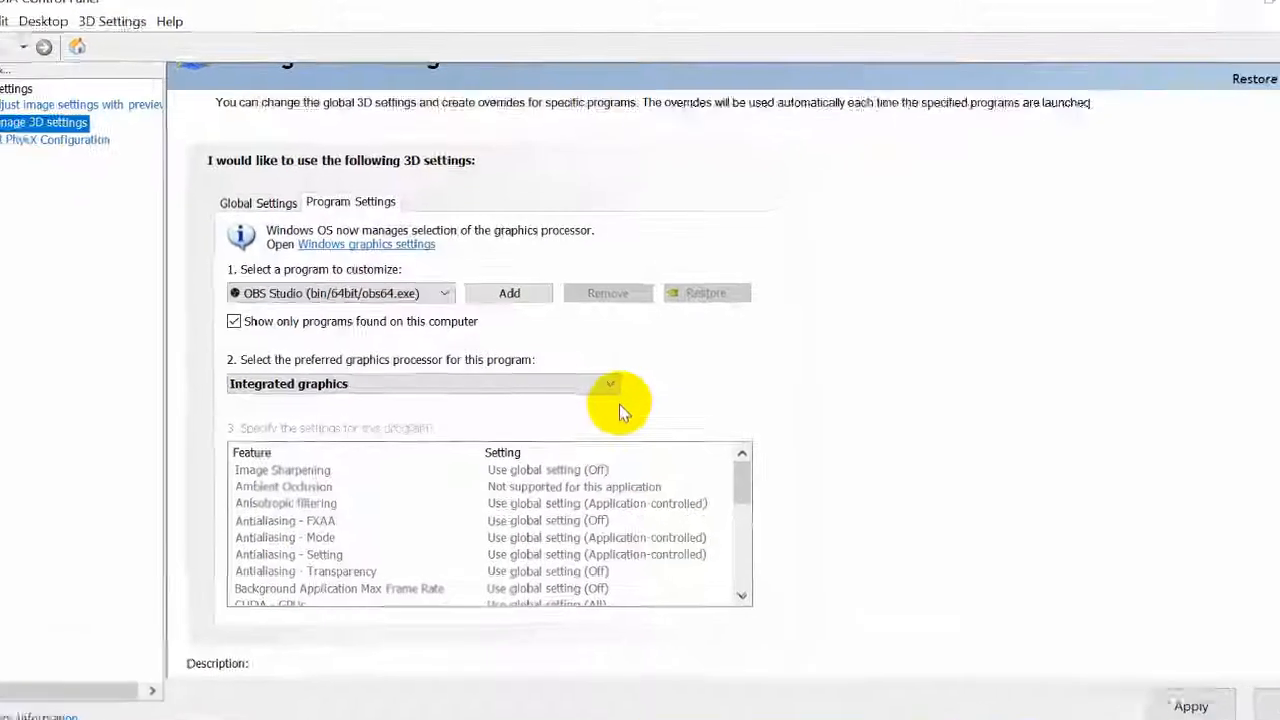
click(588, 384)
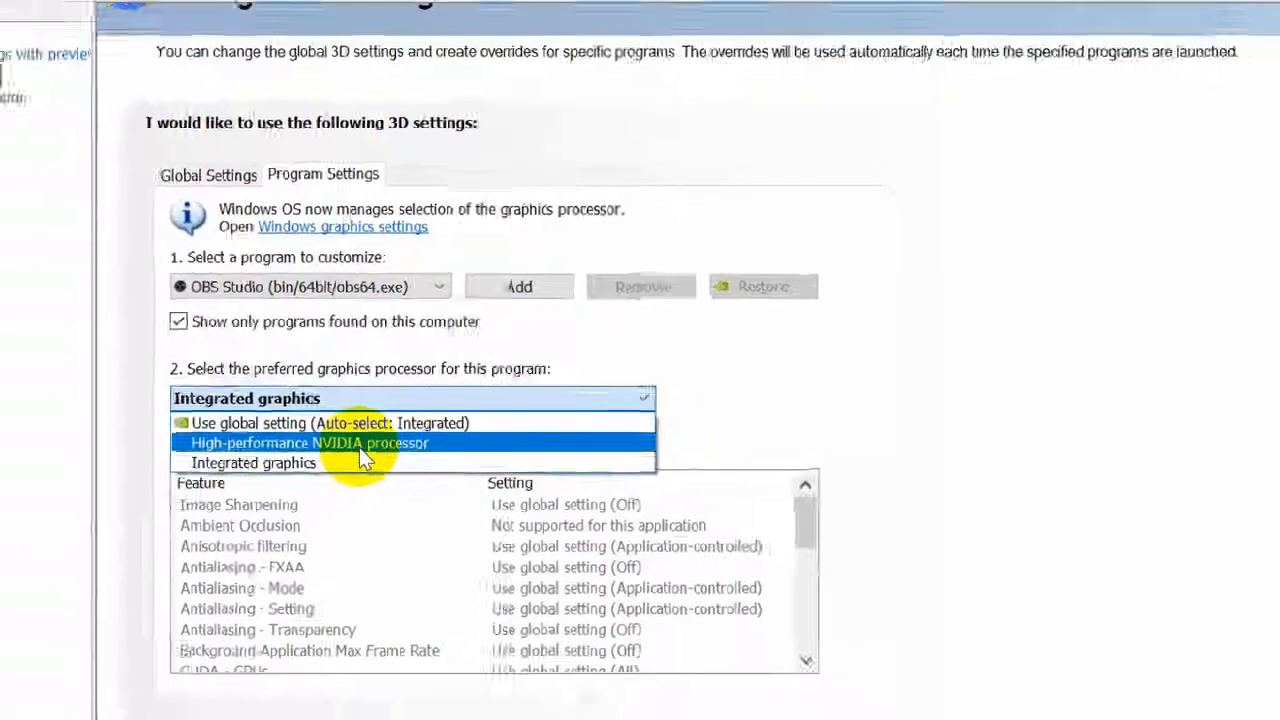
click(332, 454)
click(390, 437)
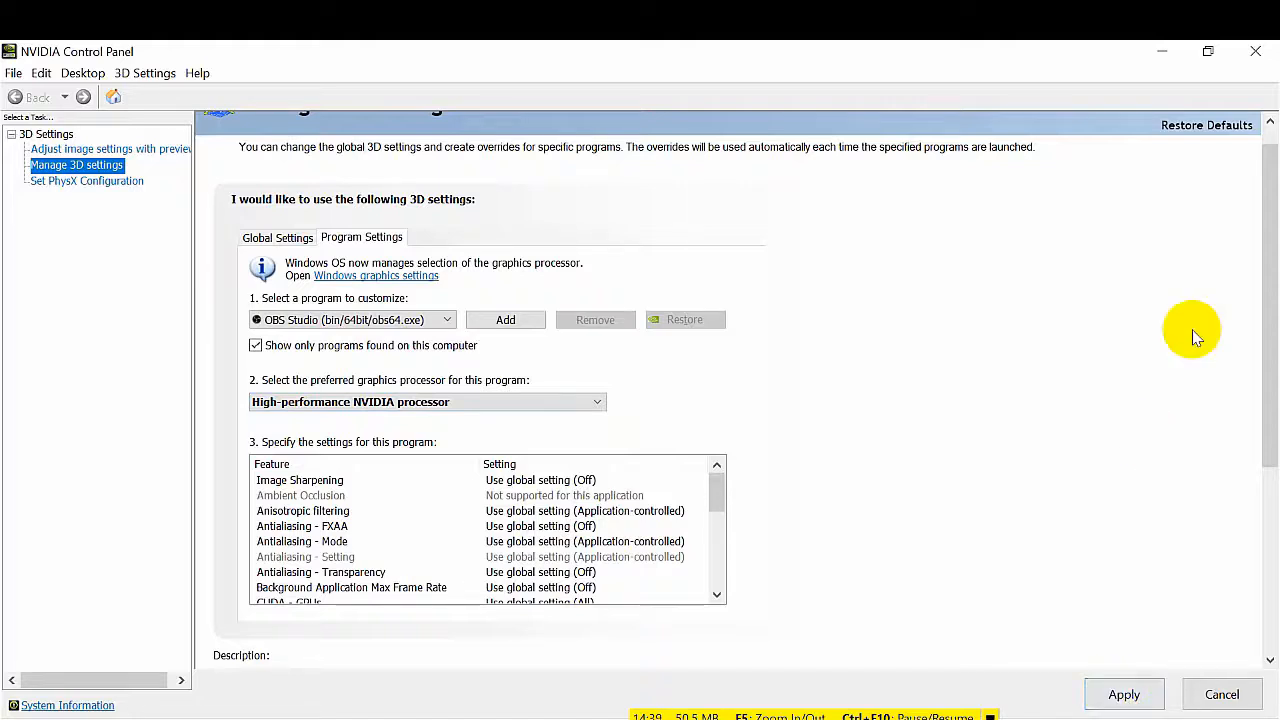
Close NVIDIA Control Panel without applying the pending graphics processor change.
click(1258, 52)
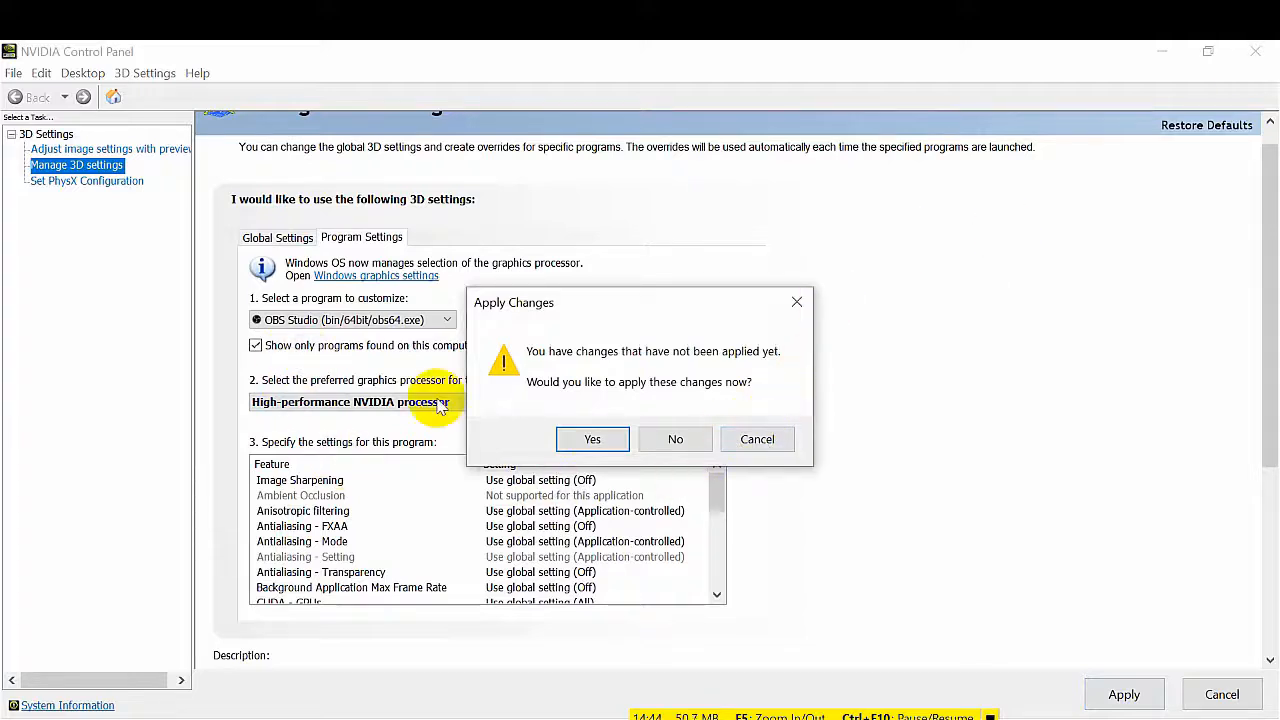
click(758, 441)
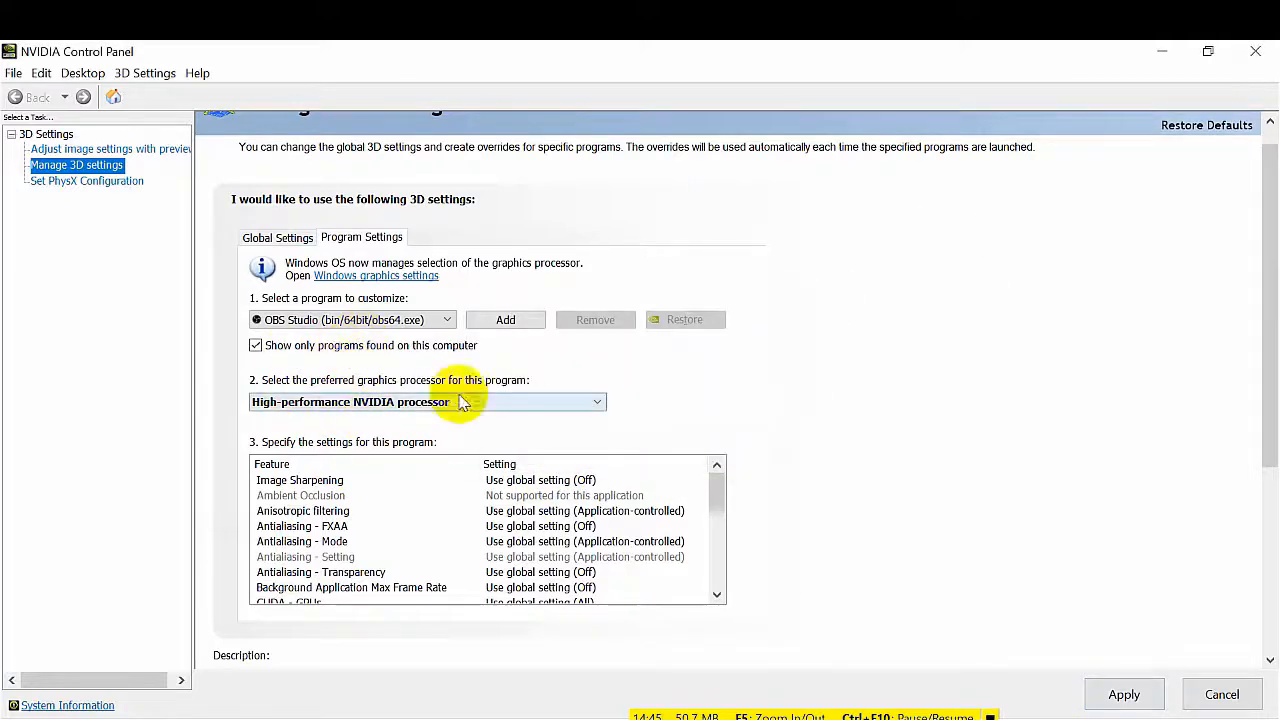
click(1243, 52)
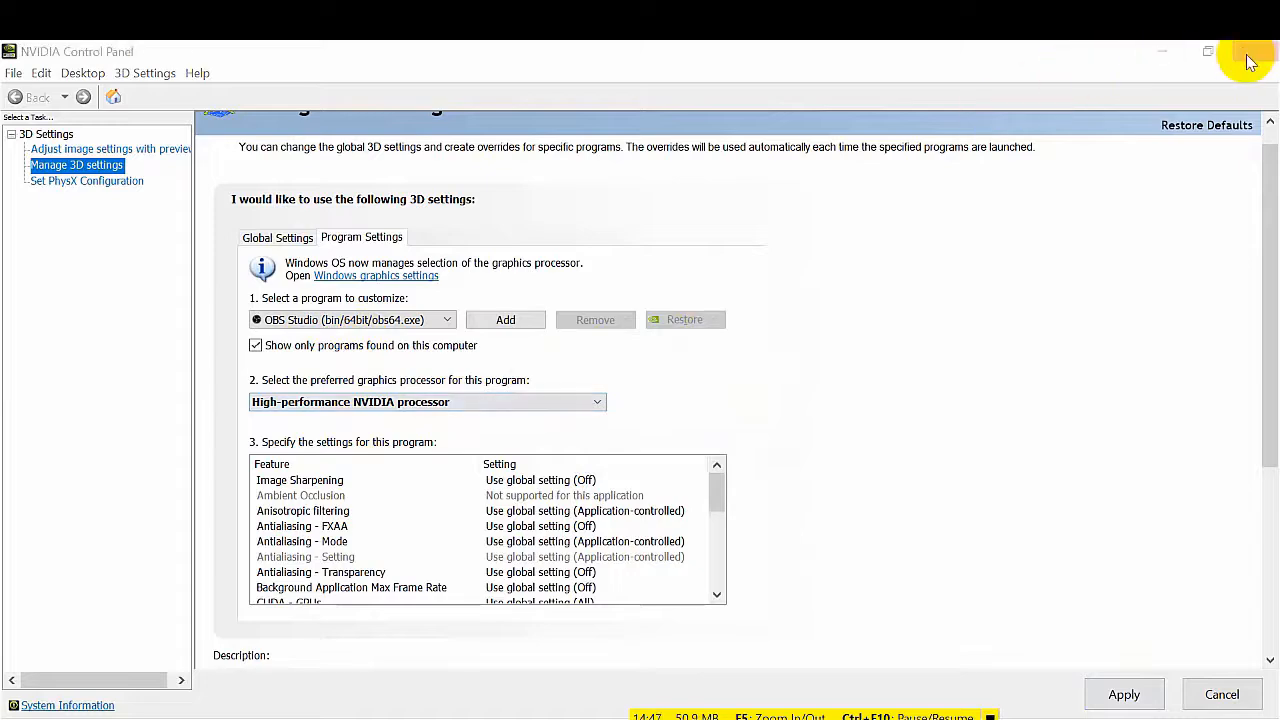
click(660, 447)
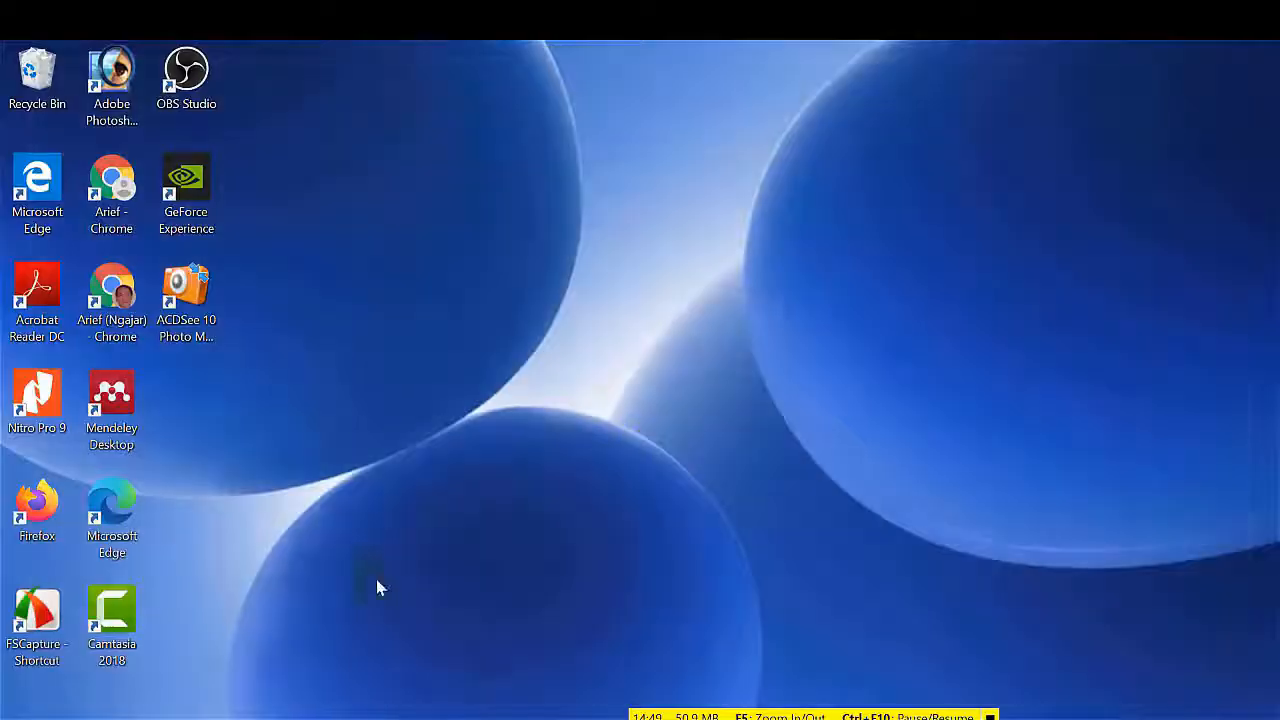
Switch to OBS Studio and turn on the visibility of the Display Capture source.
click(400, 718)
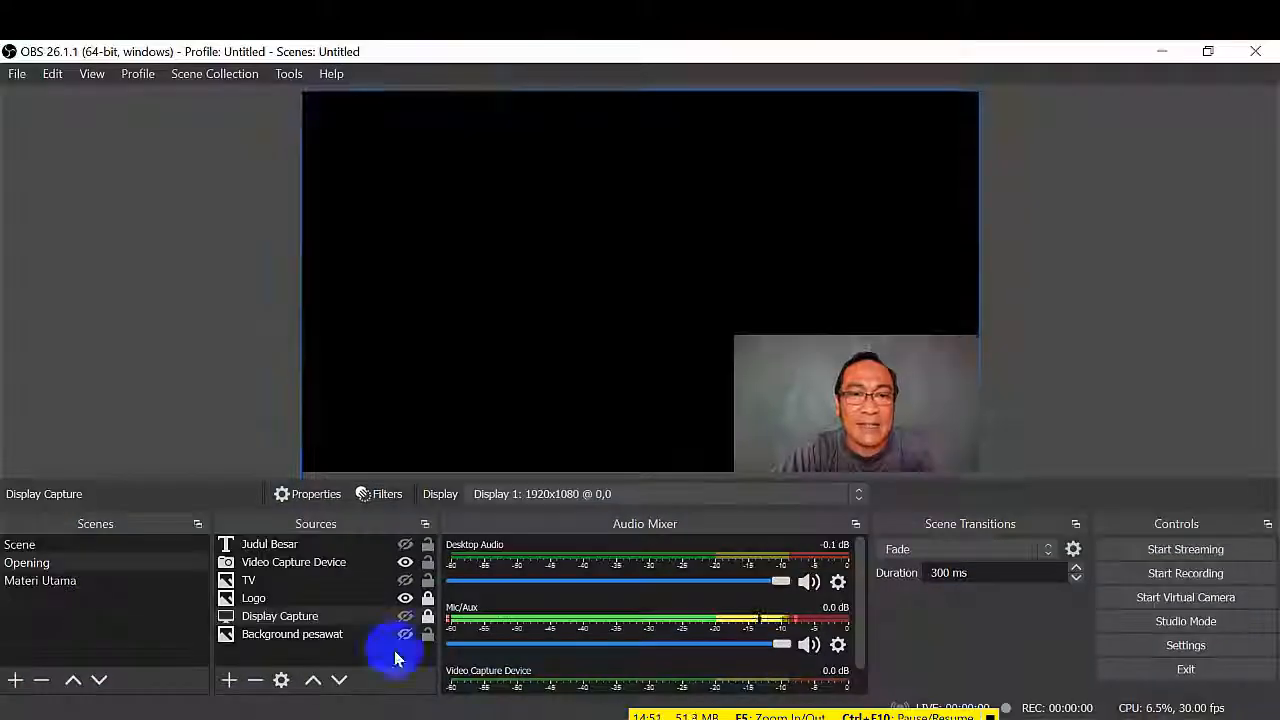
click(404, 617)
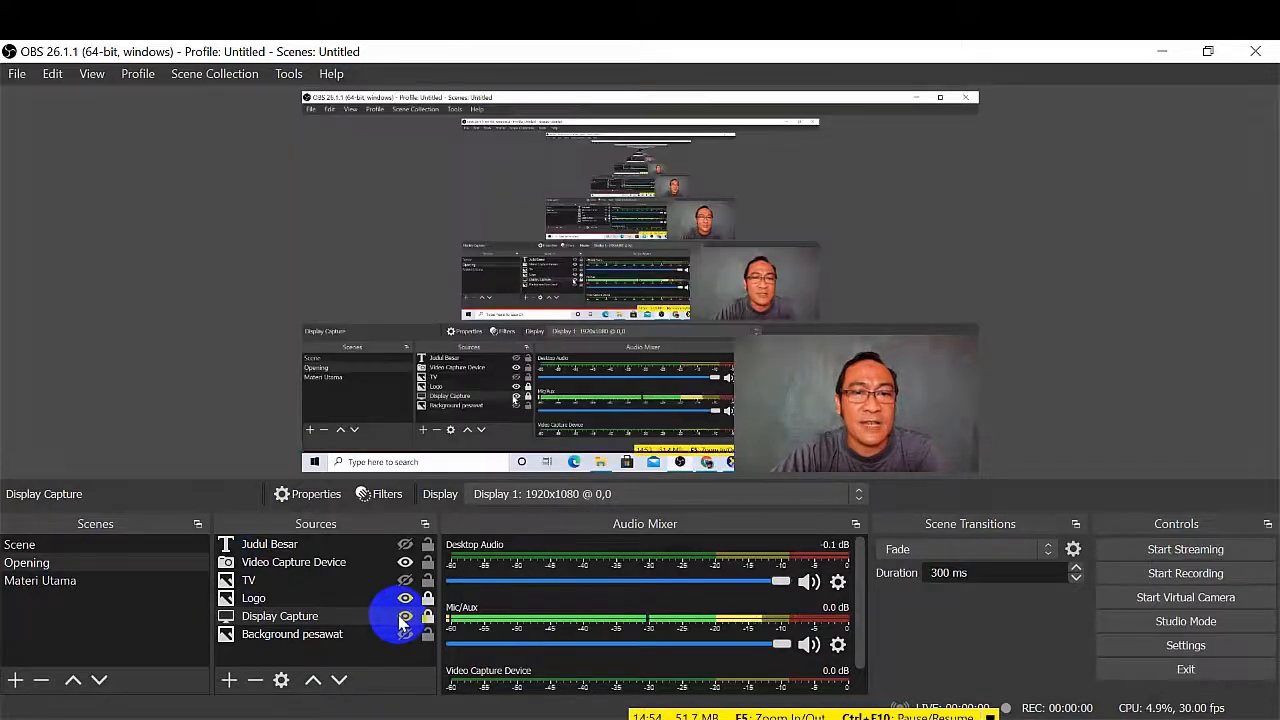